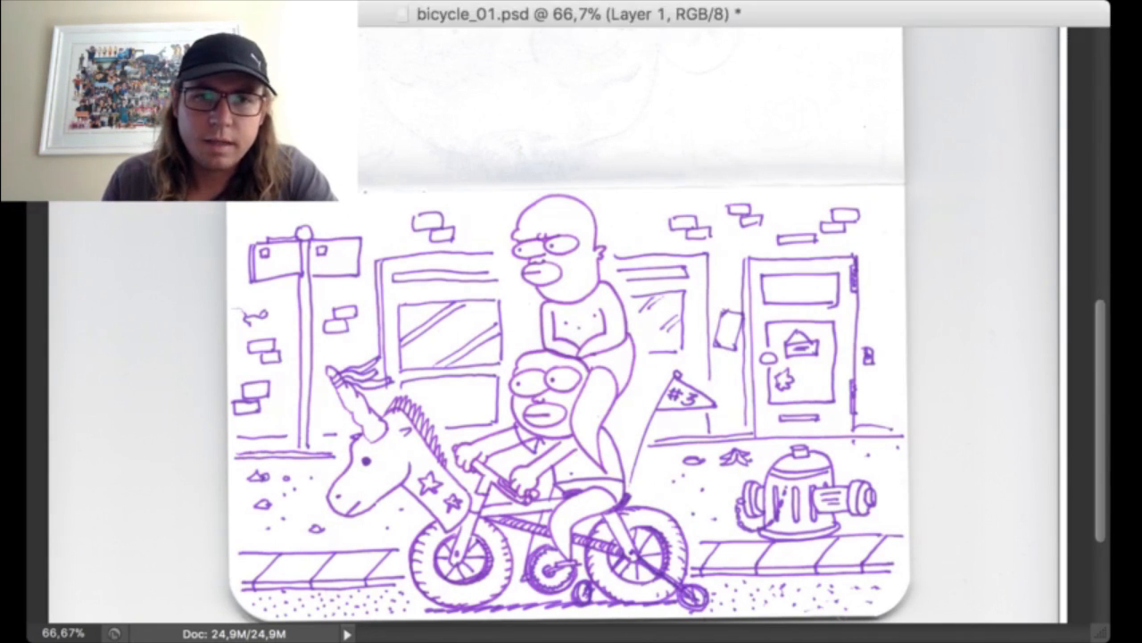
- Duplicate the background layer holding the scanned bicycle drawing
{"action": "mouse_move", "coordinate": [518, 199]}
{"action": "left_mouse_down"}
{"action": "mouse_move", "coordinate": [562, 307]}
{"action": "mouse_move", "coordinate": [592, 199]}
{"action": "mouse_move", "coordinate": [522, 196]}
{"action": "left_mouse_up"}
{"action": "key", "text": "super+d"}
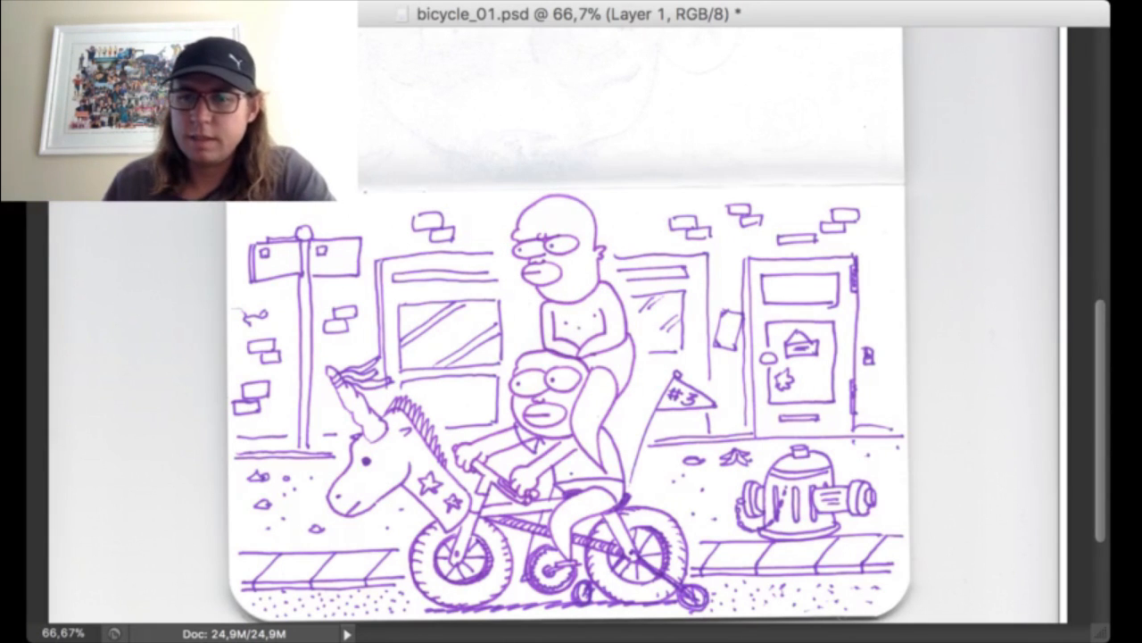
{"action": "key", "text": "super+j"}
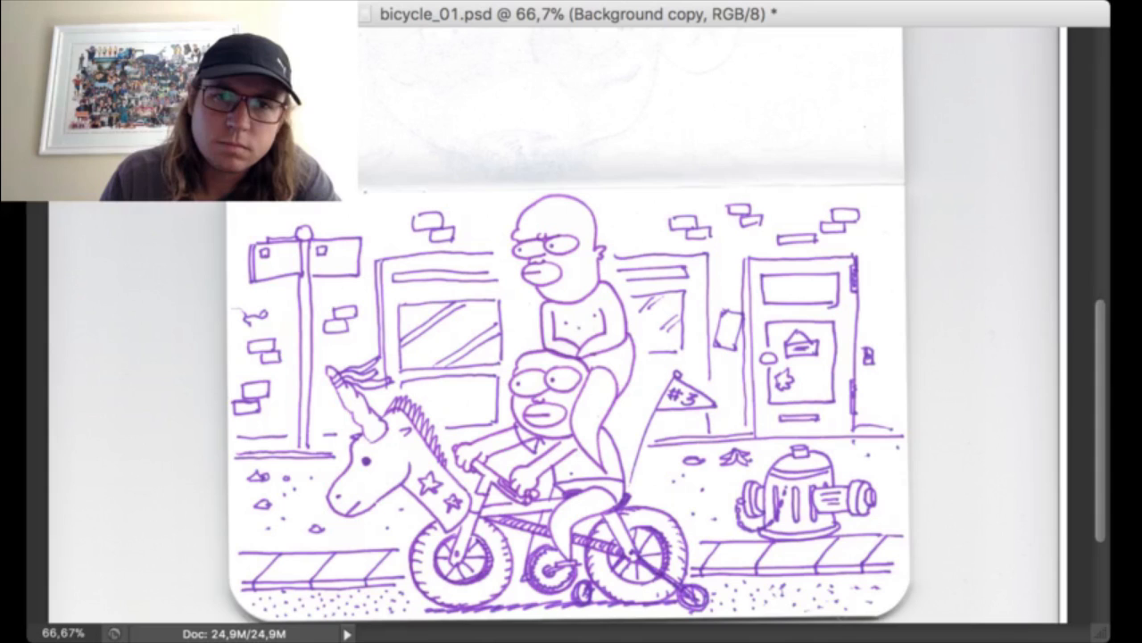
- Lasso the two riders with their unicorn bicycle and flag, and cut them onto their own layer
{"action": "mouse_move", "coordinate": [516, 234]}
{"action": "left_mouse_down"}
{"action": "mouse_move", "coordinate": [521, 351]}
{"action": "mouse_move", "coordinate": [505, 410]}
{"action": "mouse_move", "coordinate": [473, 433]}
{"action": "mouse_move", "coordinate": [456, 436]}
{"action": "mouse_move", "coordinate": [393, 372]}
{"action": "mouse_move", "coordinate": [325, 350]}
{"action": "mouse_move", "coordinate": [321, 402]}
{"action": "mouse_move", "coordinate": [343, 441]}
{"action": "mouse_move", "coordinate": [318, 514]}
{"action": "mouse_move", "coordinate": [366, 525]}
{"action": "mouse_move", "coordinate": [416, 500]}
{"action": "mouse_move", "coordinate": [405, 595]}
{"action": "mouse_move", "coordinate": [423, 619]}
{"action": "left_mouse_up"}
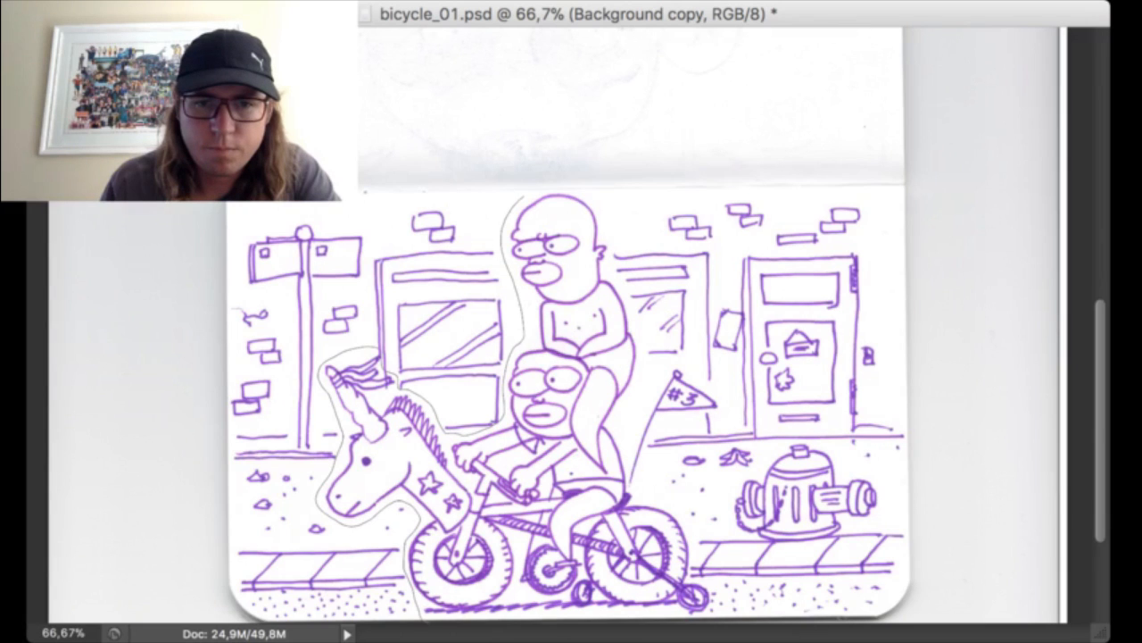
{"action": "mouse_move", "coordinate": [712, 590]}
{"action": "left_mouse_down"}
{"action": "mouse_move", "coordinate": [691, 577]}
{"action": "mouse_move", "coordinate": [647, 447]}
{"action": "mouse_move", "coordinate": [729, 394]}
{"action": "mouse_move", "coordinate": [655, 366]}
{"action": "mouse_move", "coordinate": [639, 386]}
{"action": "mouse_move", "coordinate": [639, 328]}
{"action": "mouse_move", "coordinate": [603, 207]}
{"action": "mouse_move", "coordinate": [588, 187]}
{"action": "mouse_move", "coordinate": [538, 189]}
{"action": "left_mouse_up"}
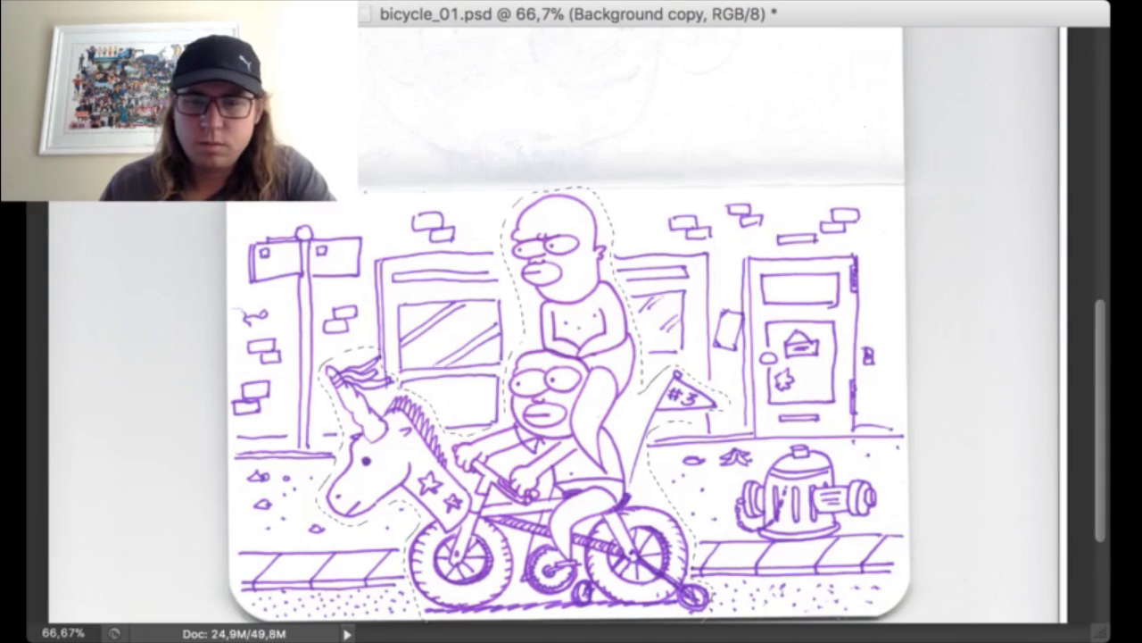
{"action": "key", "text": "ctrl+j"}
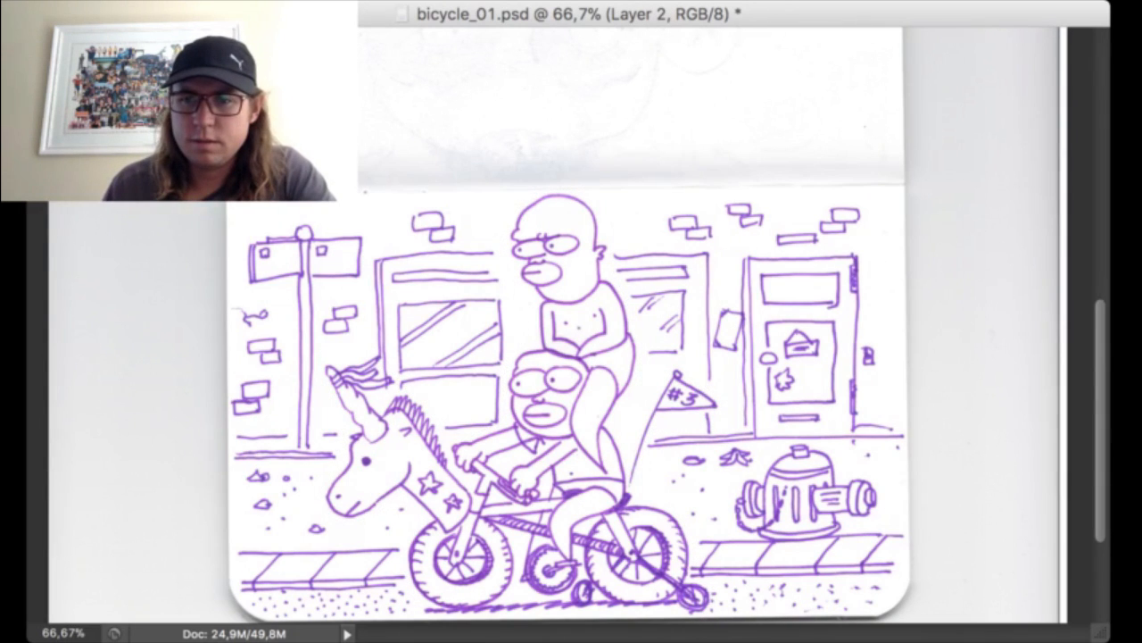
- Hide the original background and add a white-filled layer behind the cut-out artwork
{"action": "key", "text": "ctrl+comma"}
{"action": "key", "text": "alt+comma"}
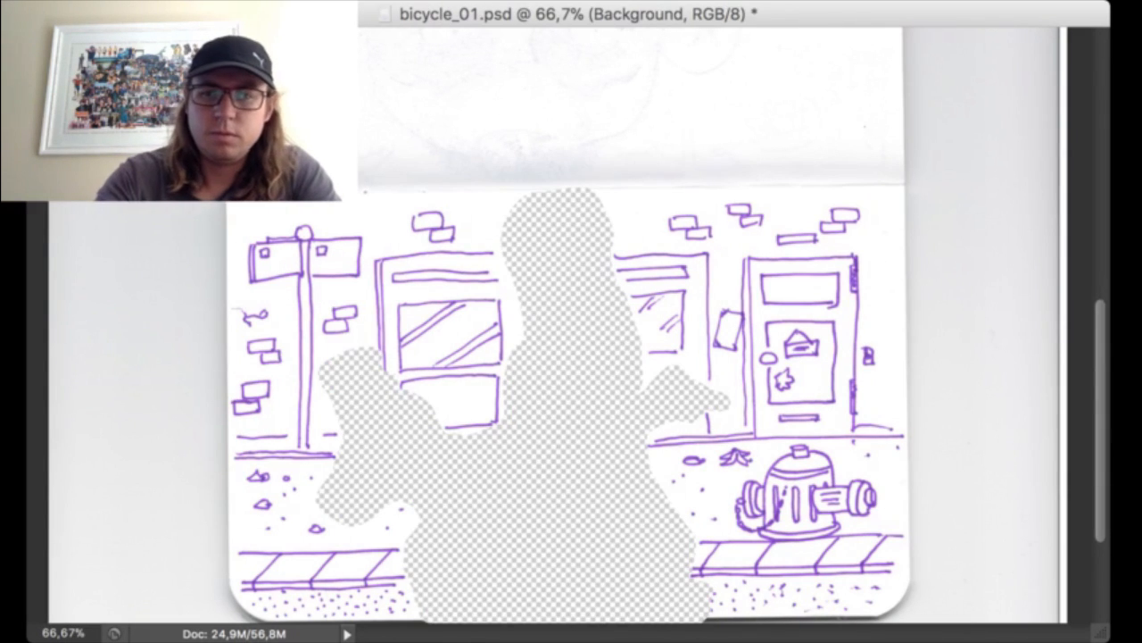
{"action": "key", "text": "ctrl+alt+shift+n"}
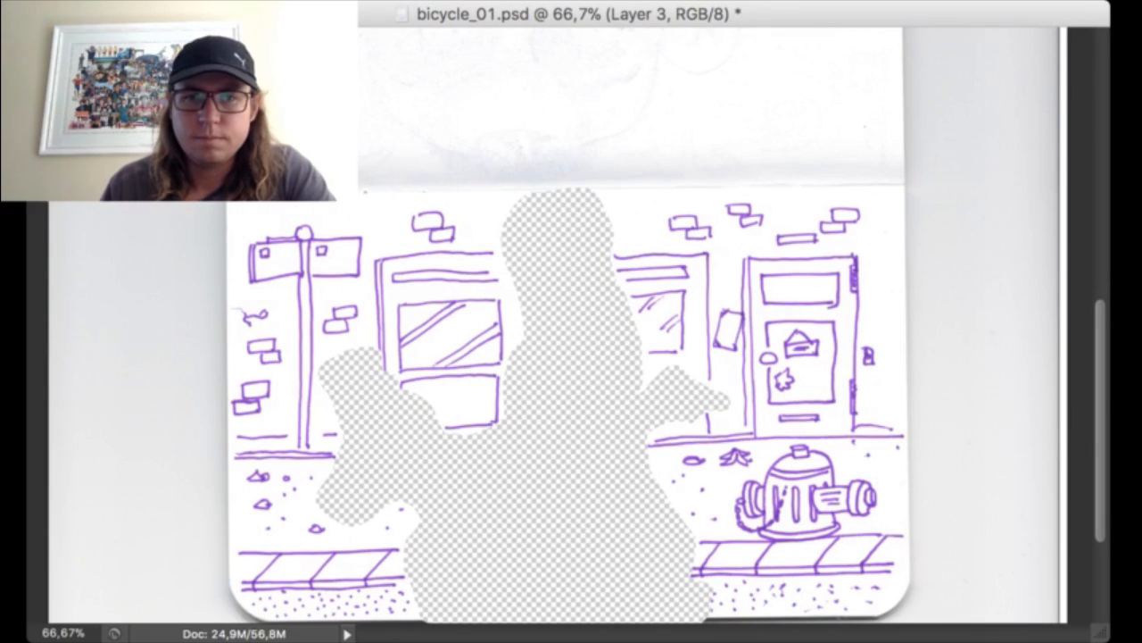
{"action": "key", "text": "ctrl+BackSpace"}
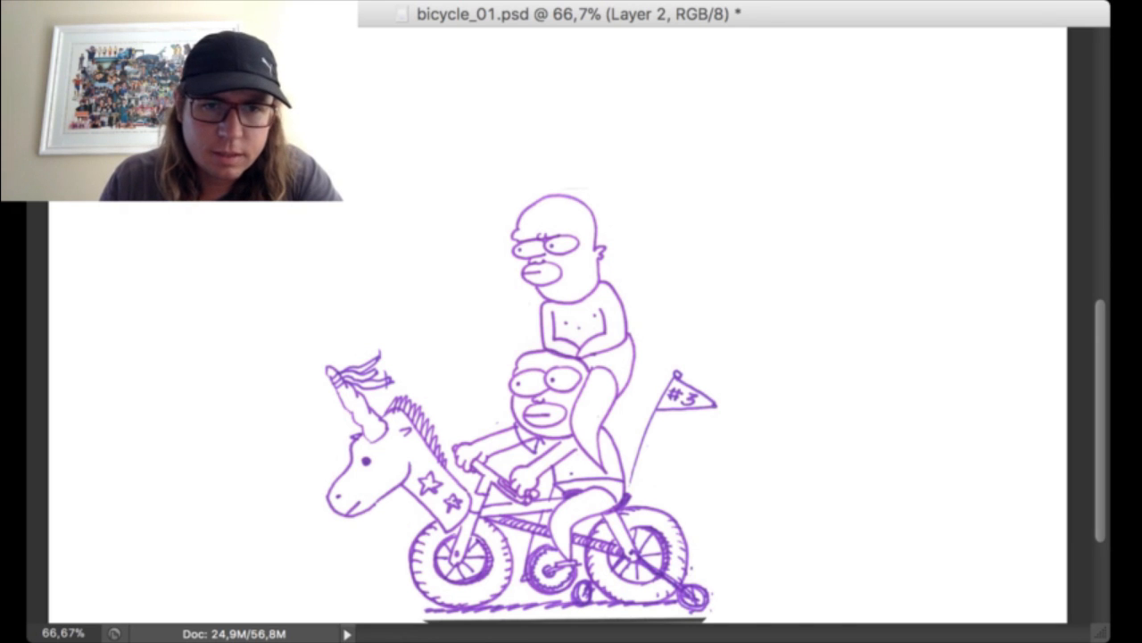
- Erase the stray building-line remnants from the tassel tips on the unicorn's horn in the riders' layer
{"action": "left_click", "coordinate": [368, 439]}
{"action": "left_click", "coordinate": [367, 439]}
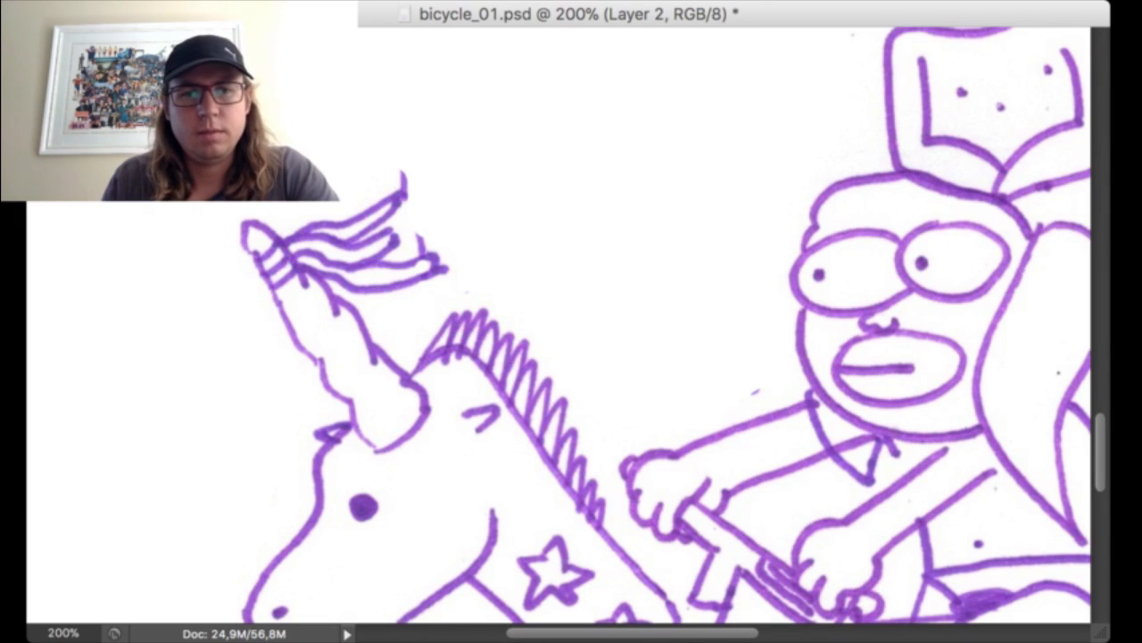
{"action": "left_click_drag", "start_coordinate": [416, 234], "coordinate": [422, 271]}
{"action": "key", "text": "super+alt+z"}
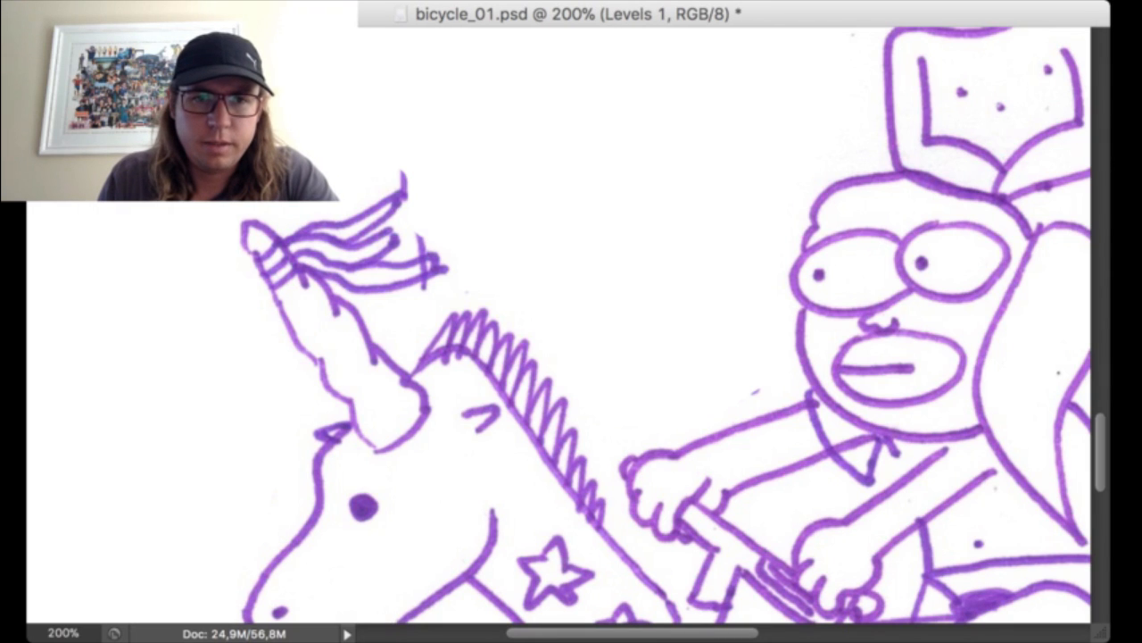
{"action": "key", "text": "alt+]"}
{"action": "left_click_drag", "start_coordinate": [425, 290], "coordinate": [424, 281]}
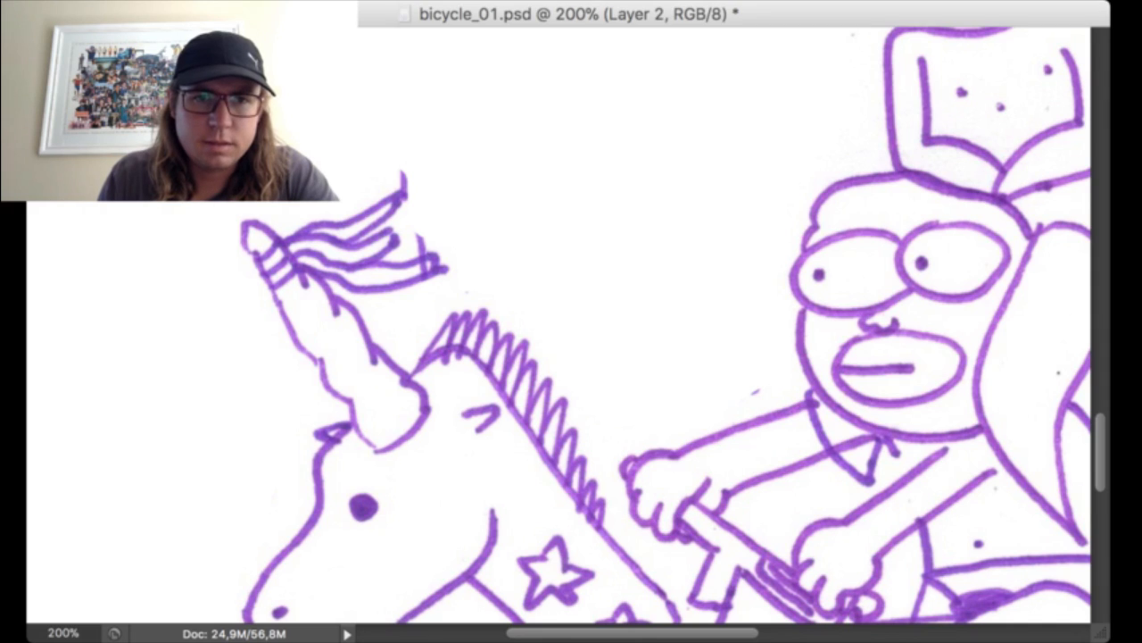
{"action": "left_click_drag", "start_coordinate": [419, 234], "coordinate": [423, 252]}
{"action": "left_click_drag", "start_coordinate": [403, 170], "coordinate": [403, 204]}
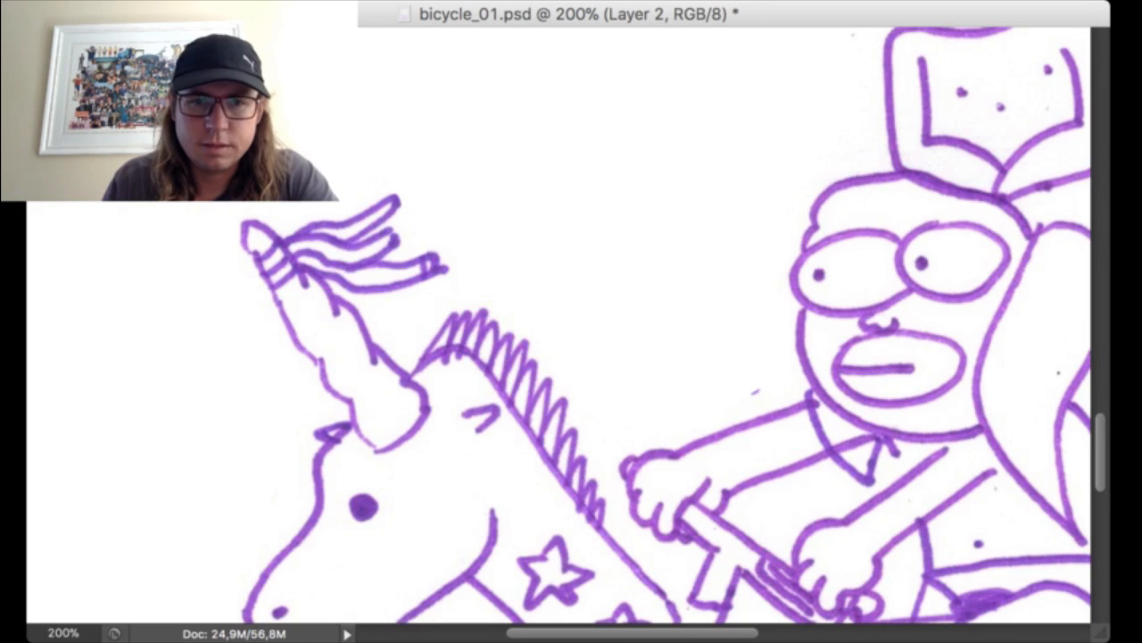
- Delete the leftover page edge and shadow strip beneath the bicycle's wheels
{"action": "scroll", "coordinate": [756, 390], "scroll_direction": "down", "scroll_amount": 3}
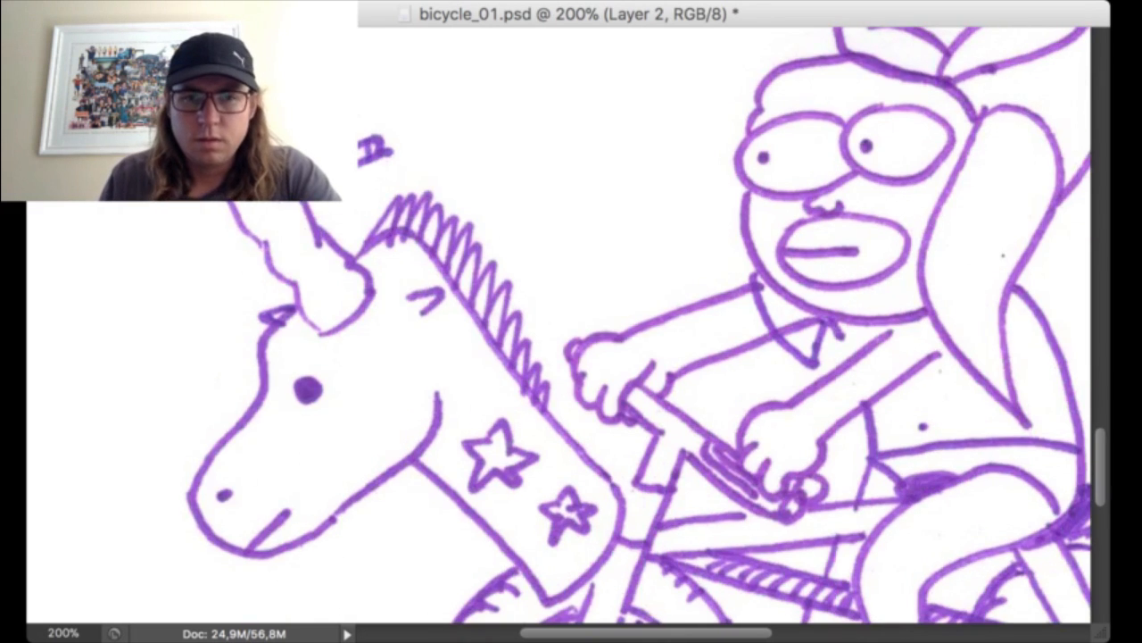
{"action": "scroll", "coordinate": [756, 390], "scroll_direction": "down", "scroll_amount": 5}
{"action": "scroll", "coordinate": [642, 357], "scroll_direction": "down", "scroll_amount": 4}
{"action": "scroll", "coordinate": [643, 357], "scroll_direction": "right", "scroll_amount": 2}
{"action": "scroll", "coordinate": [642, 357], "scroll_direction": "down", "scroll_amount": 1}
{"action": "scroll", "coordinate": [642, 357], "scroll_direction": "right", "scroll_amount": 1}
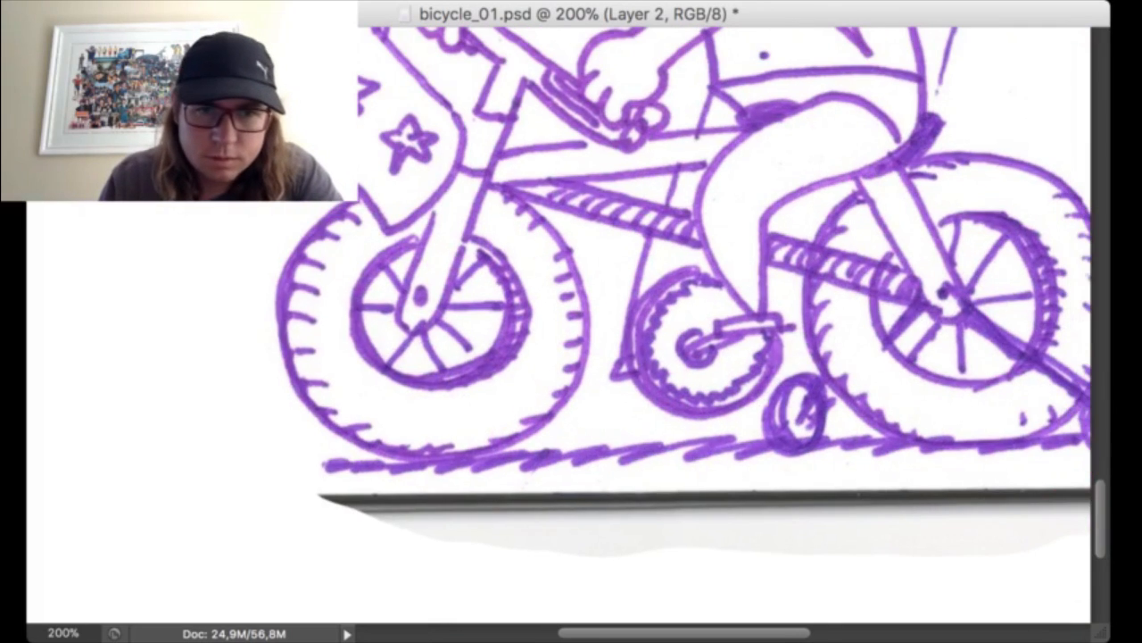
{"action": "key", "text": "super+minus"}
{"action": "left_click_drag", "start_coordinate": [414, 416], "coordinate": [895, 507]}
{"action": "key", "text": "super+d"}
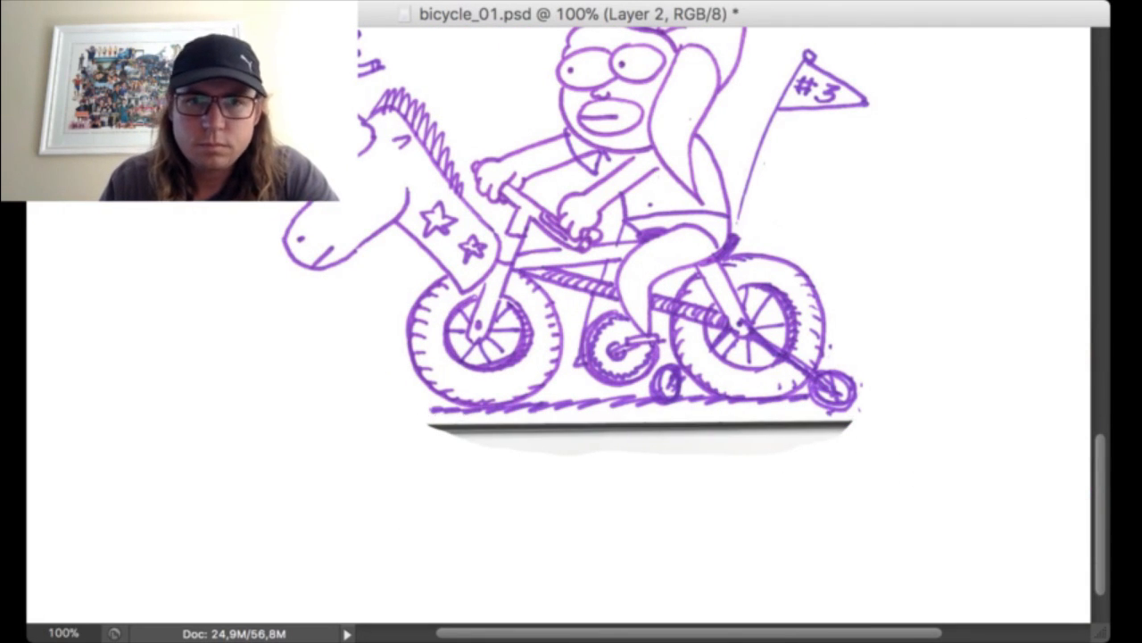
{"action": "key", "text": "Delete"}
- Examine the riders, flag and bicycle up close for leftover stray marks around the line art
{"action": "key", "text": "super+plus"}
{"action": "scroll", "coordinate": [643, 357], "scroll_direction": "up", "scroll_amount": 5}
{"action": "scroll", "coordinate": [642, 357], "scroll_direction": "left", "scroll_amount": 1}
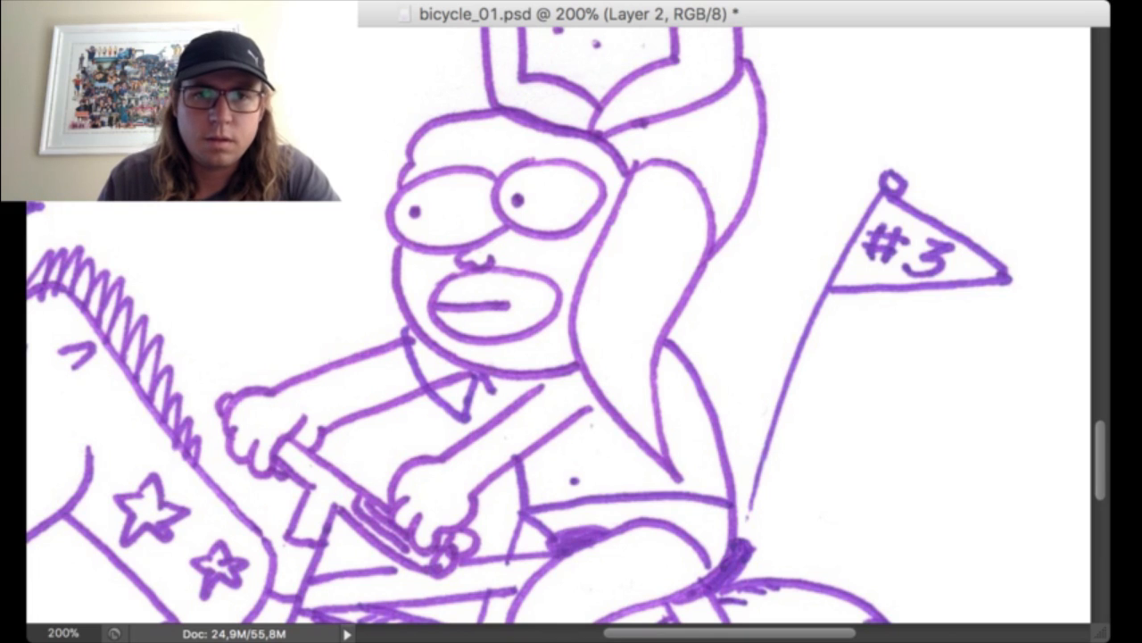
{"action": "scroll", "coordinate": [572, 357], "scroll_direction": "up", "scroll_amount": 6}
{"action": "scroll", "coordinate": [571, 357], "scroll_direction": "left", "scroll_amount": 1}
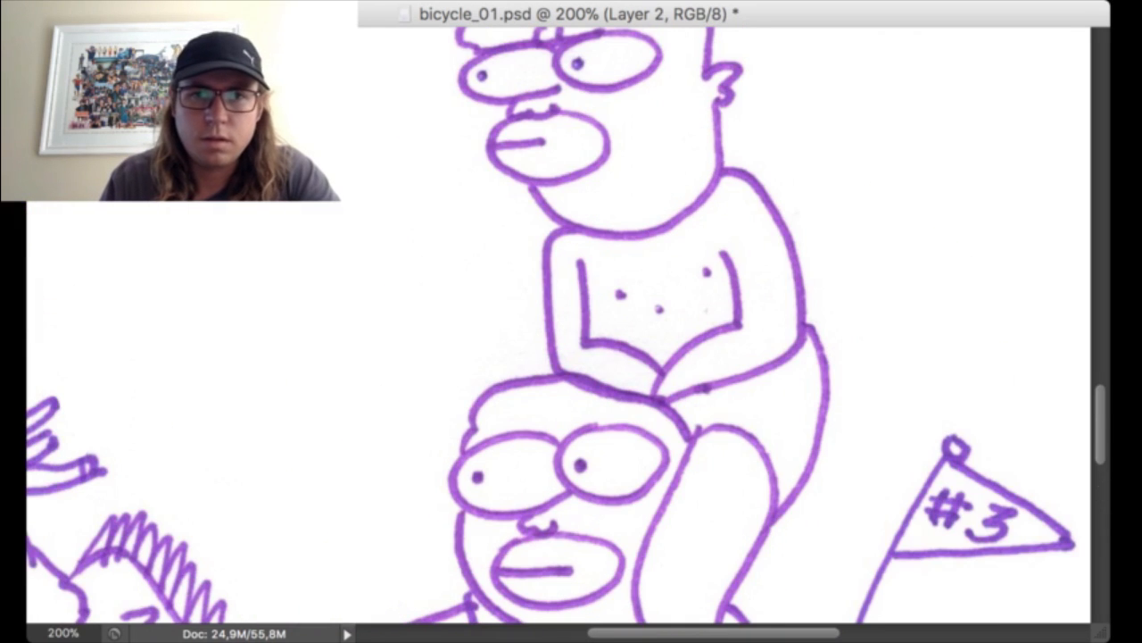
{"action": "scroll", "coordinate": [571, 357], "scroll_direction": "up", "scroll_amount": 6}
{"action": "scroll", "coordinate": [571, 357], "scroll_direction": "left", "scroll_amount": 1}
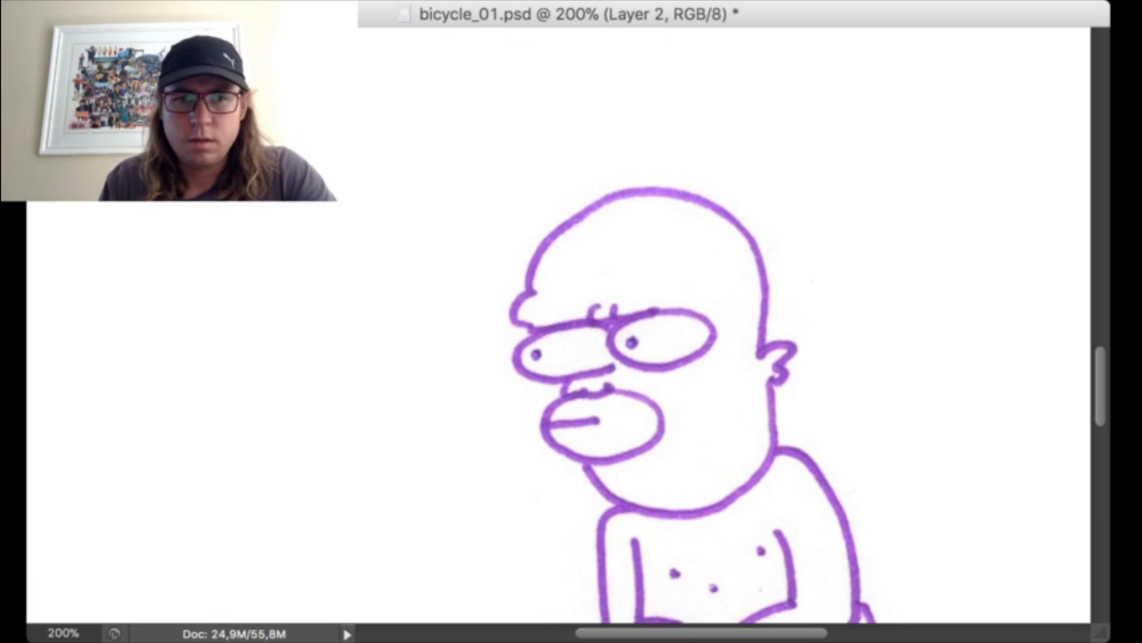
{"action": "key", "text": "super+minus"}
{"action": "key", "text": "super+minus"}
{"action": "scroll", "coordinate": [571, 357], "scroll_direction": "down", "scroll_amount": 5}
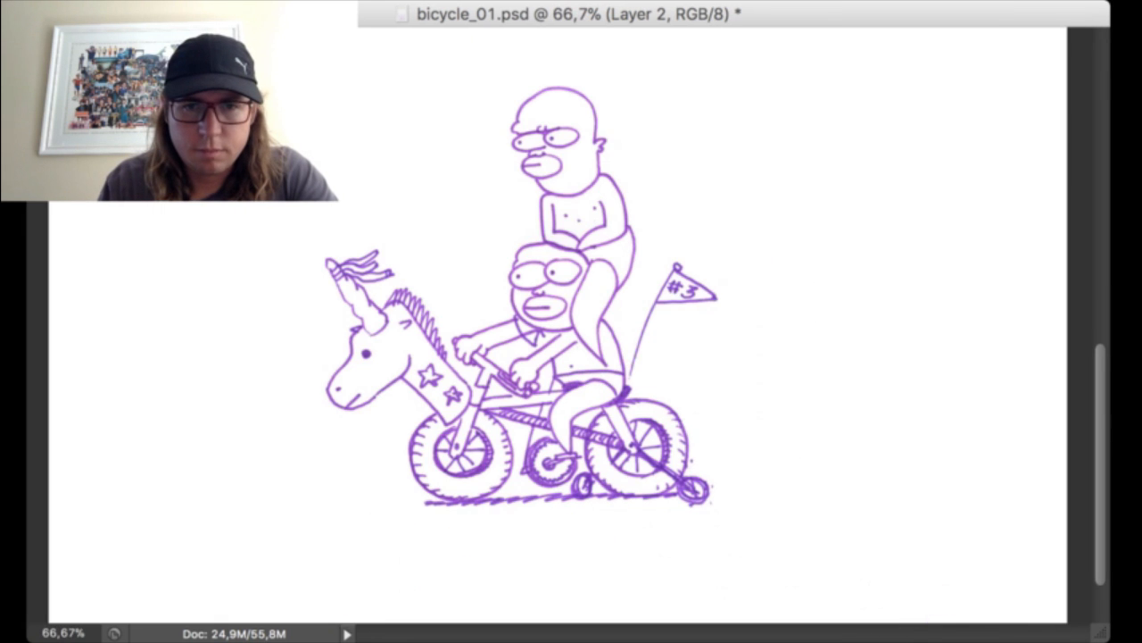
- Whiten the paper of the street scene with a Levels adjustment and merge it into the Background copy layer
{"action": "key", "text": "super+plus"}
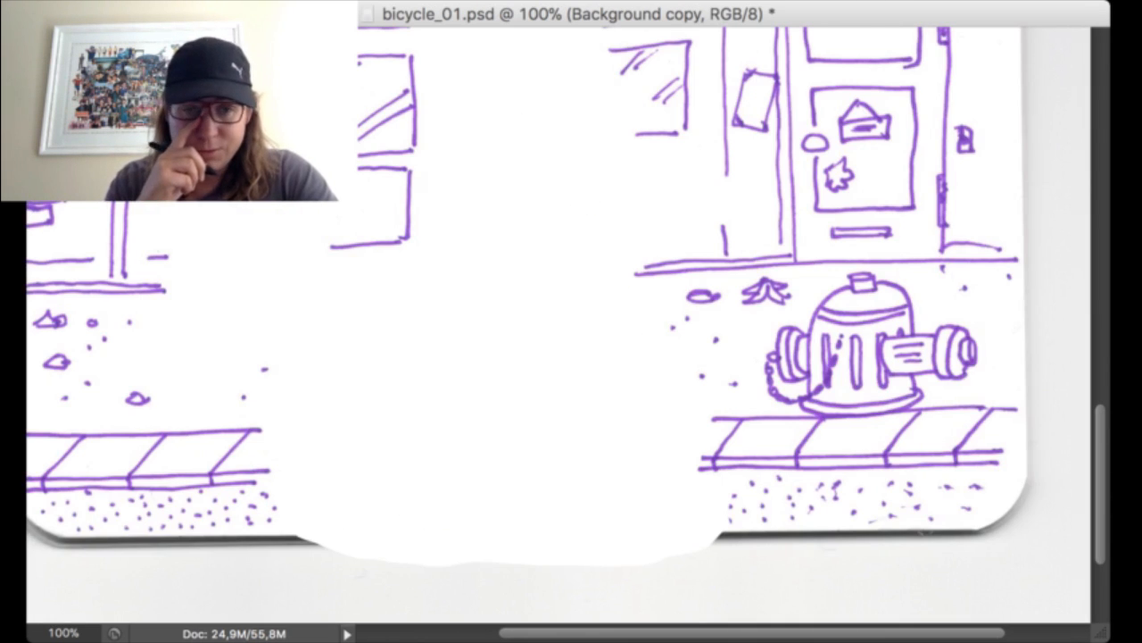
{"action": "key", "text": "super+minus"}
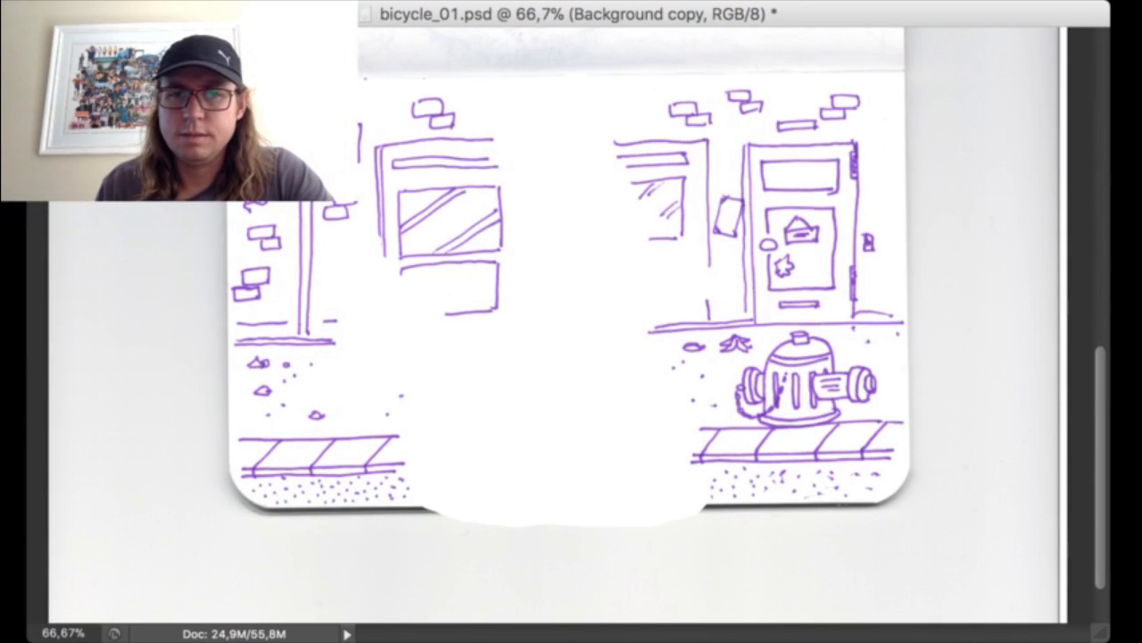
{"action": "key", "text": "super+z"}
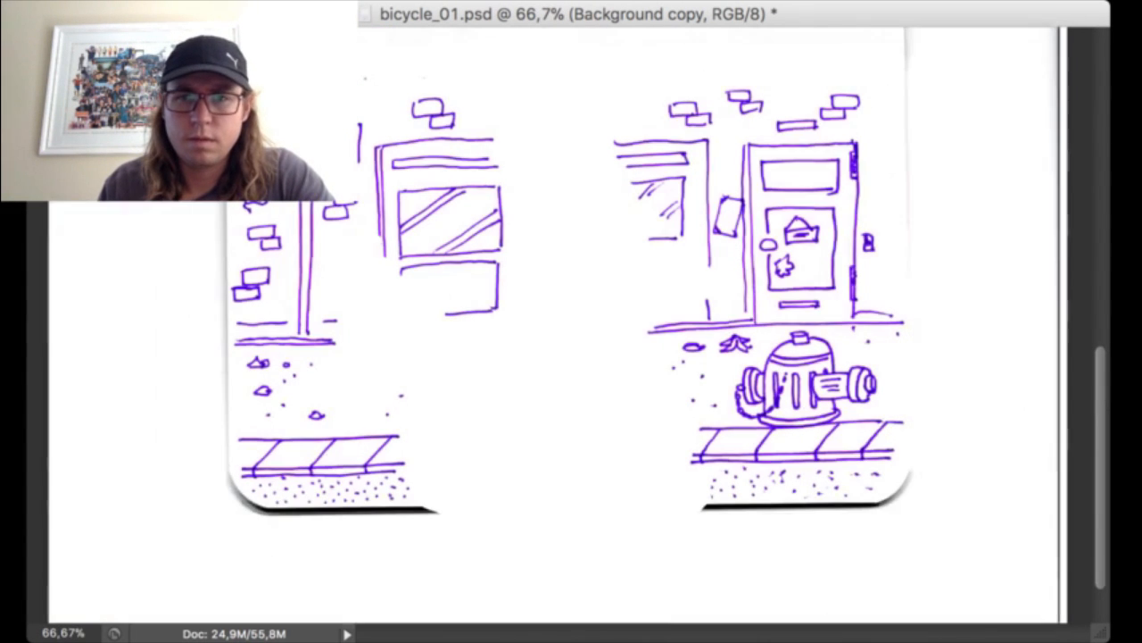
{"action": "key", "text": "alt+bracketright"}
{"action": "key", "text": "super+j"}
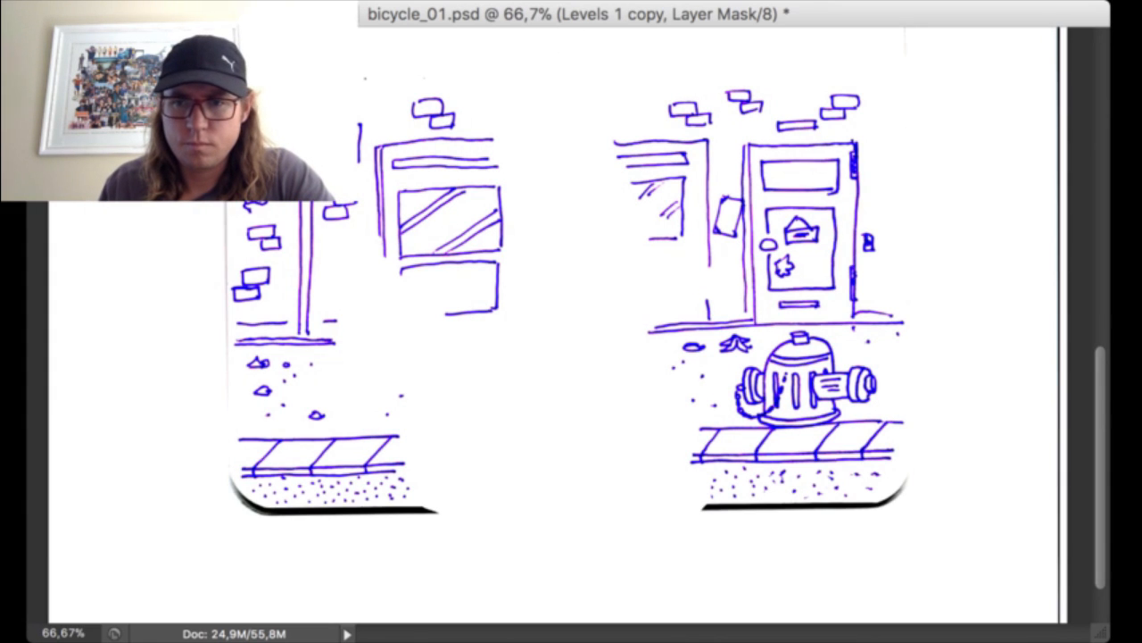
{"action": "key", "text": "5"}
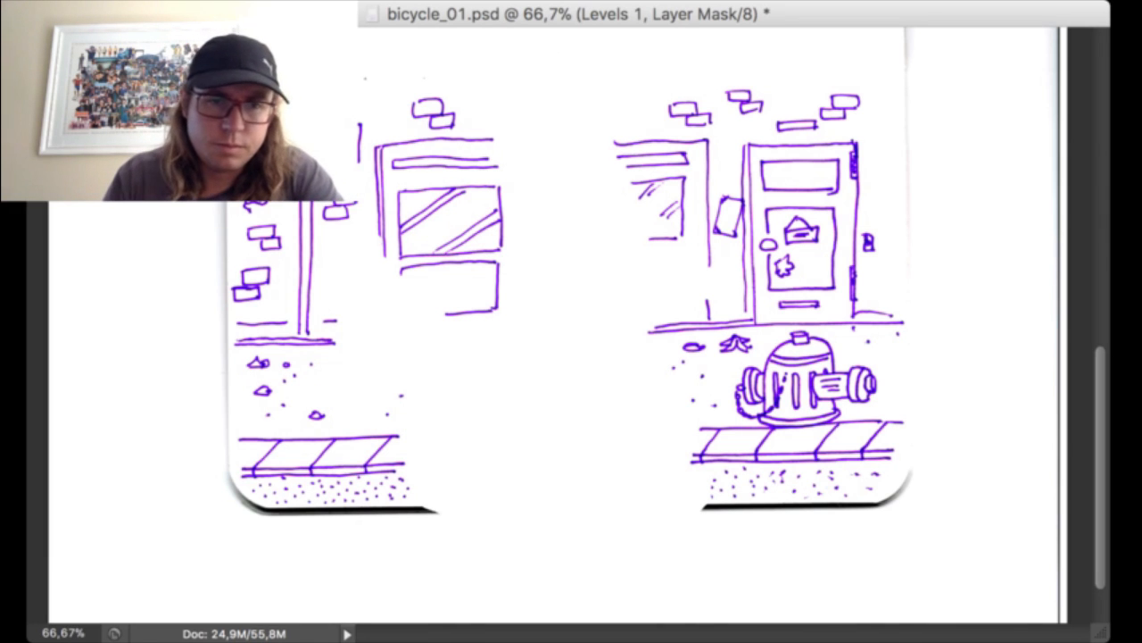
{"action": "key", "text": "super+e"}
- Clear the sketchbook page's side edges and rounded lower corners from around the street scene
{"action": "scroll", "coordinate": [571, 357], "scroll_direction": "up", "scroll_amount": 4}
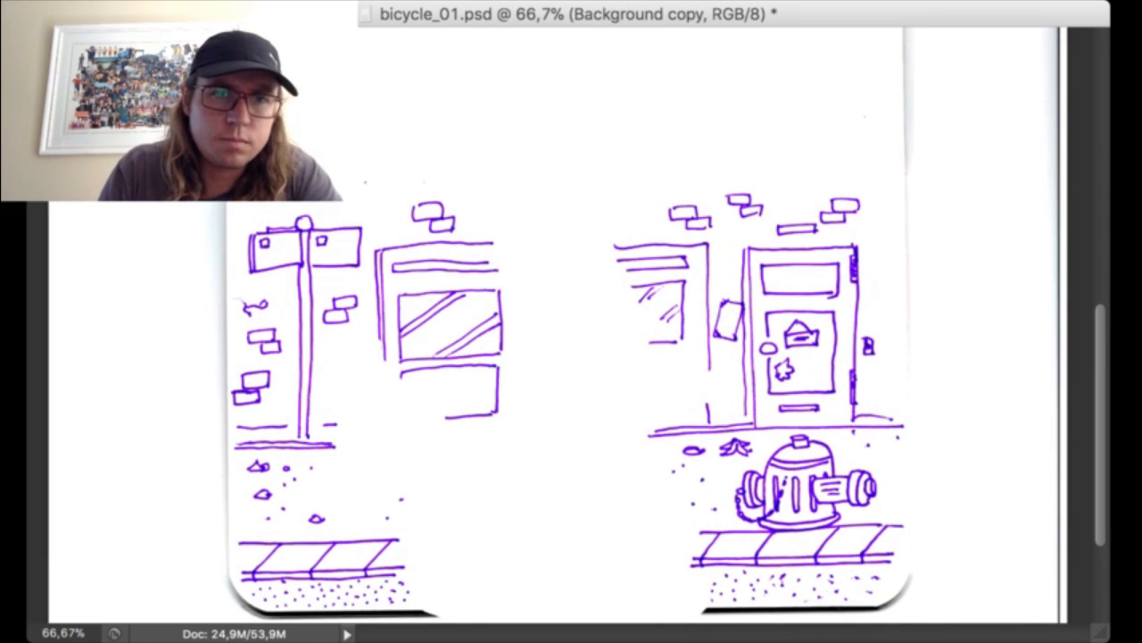
{"action": "scroll", "coordinate": [571, 357], "scroll_direction": "down", "scroll_amount": 3}
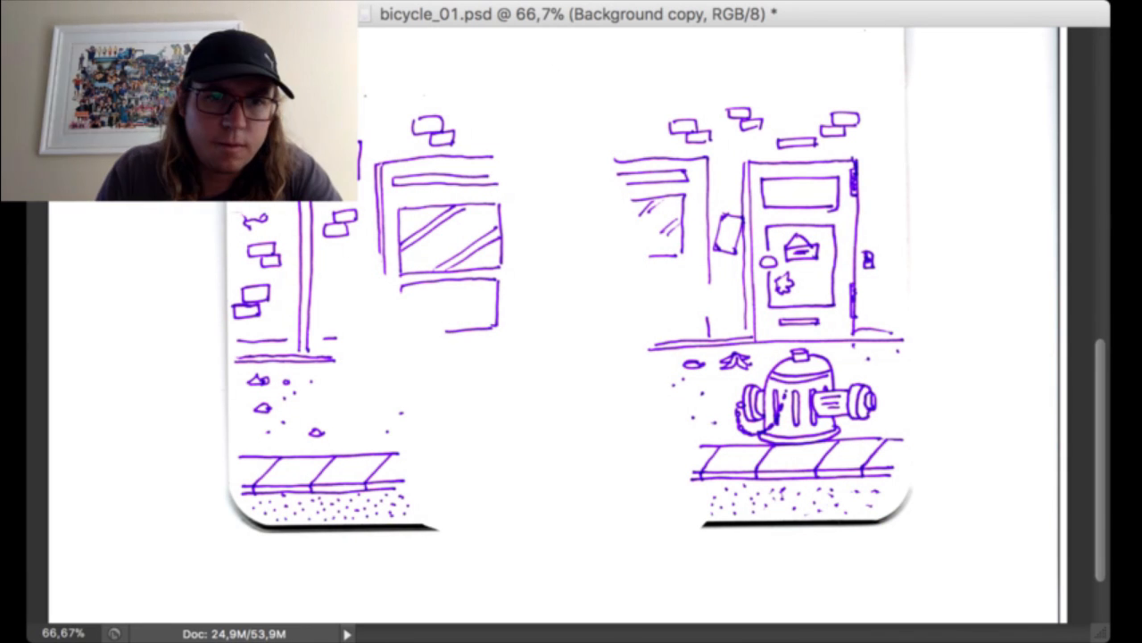
{"action": "mouse_move", "coordinate": [224, 295]}
{"action": "left_mouse_down"}
{"action": "mouse_move", "coordinate": [228, 504]}
{"action": "mouse_move", "coordinate": [239, 524]}
{"action": "mouse_move", "coordinate": [437, 527]}
{"action": "left_mouse_up"}
{"action": "mouse_move", "coordinate": [703, 524]}
{"action": "left_mouse_down"}
{"action": "mouse_move", "coordinate": [895, 519]}
{"action": "mouse_move", "coordinate": [909, 491]}
{"action": "left_mouse_up"}
{"action": "scroll", "coordinate": [572, 402], "scroll_direction": "up", "scroll_amount": 5}
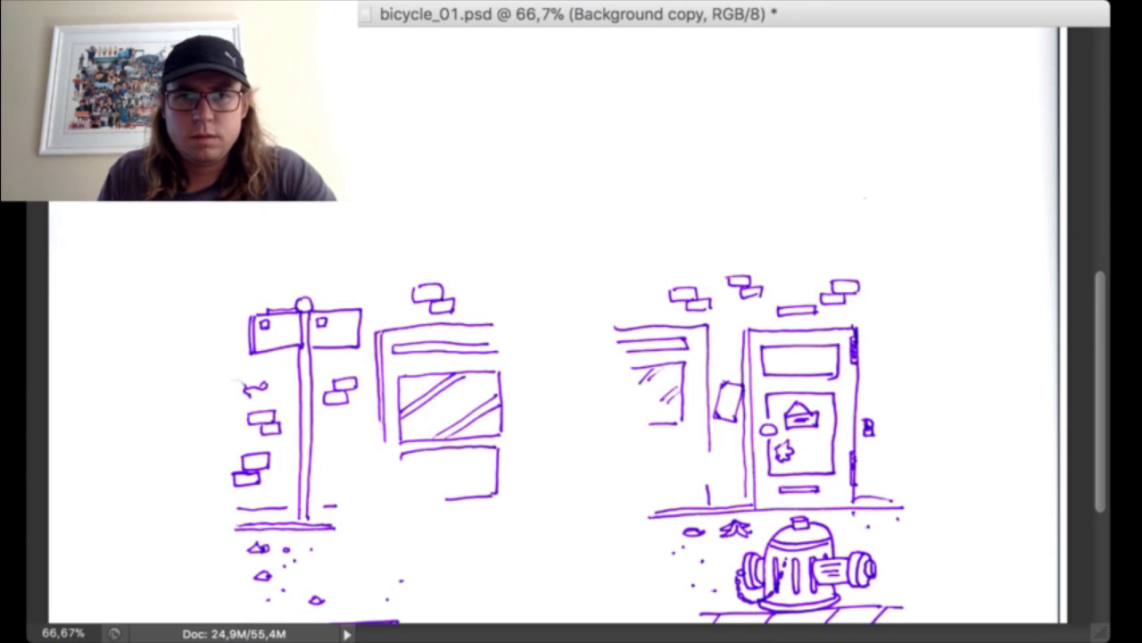
{"action": "scroll", "coordinate": [571, 402], "scroll_direction": "down", "scroll_amount": 3}
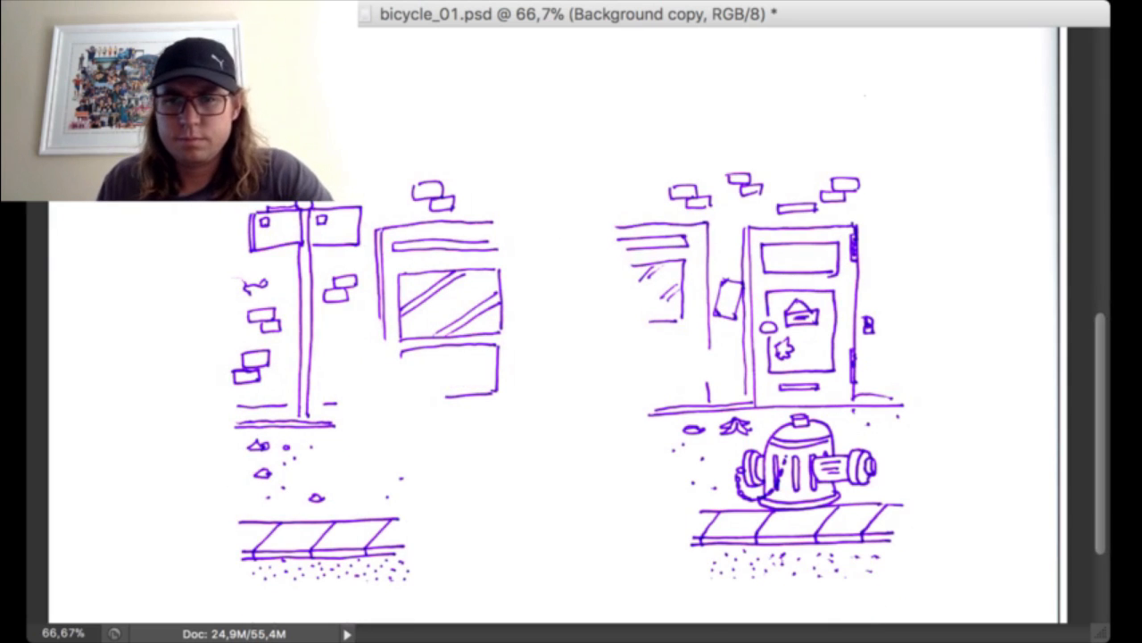
{"action": "scroll", "coordinate": [572, 401], "scroll_direction": "down", "scroll_amount": 2}
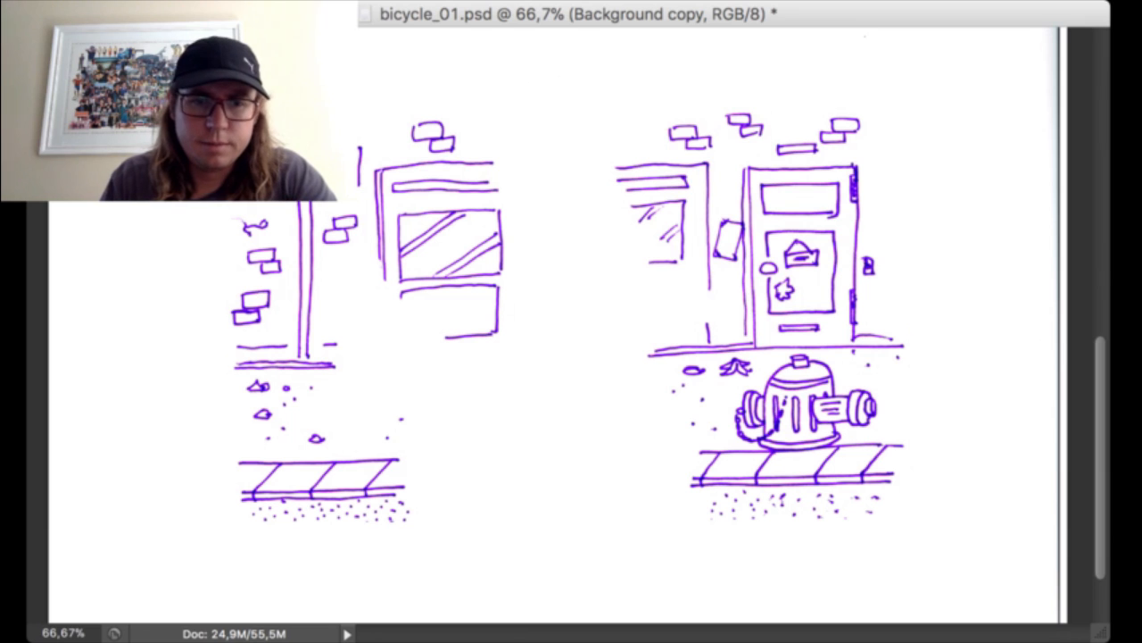
- Create a new layer and sample the purple ink colour from the existing curb lines
{"action": "key", "text": "super+shift+alt+n"}
{"action": "left_click", "coordinate": [427, 406], "text": "super"}
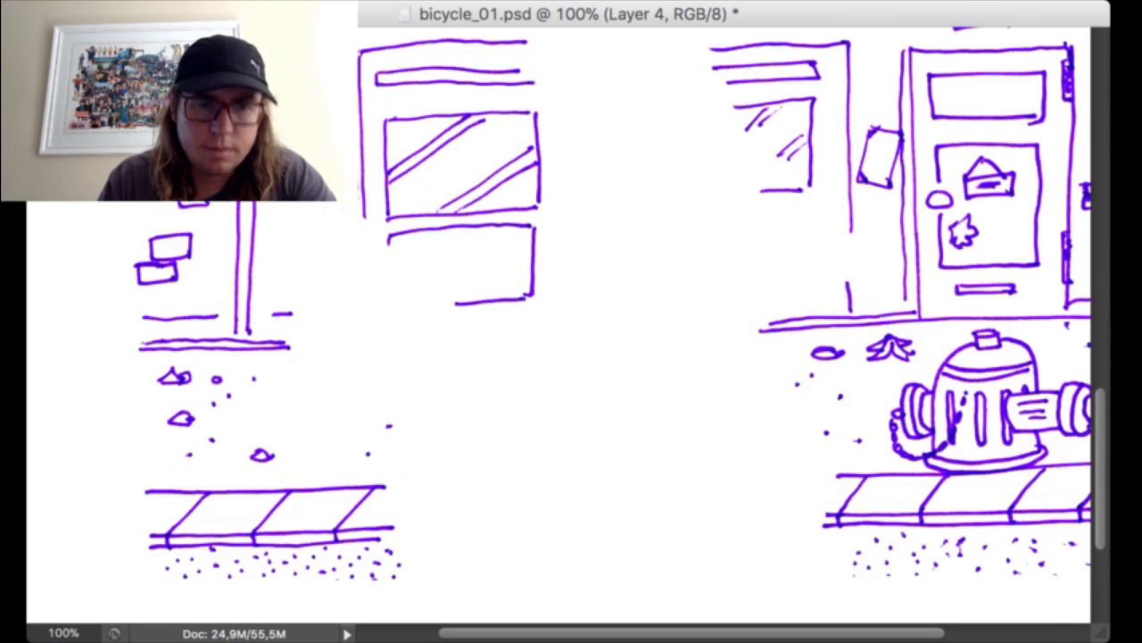
{"action": "left_click", "coordinate": [336, 529], "text": "alt"}
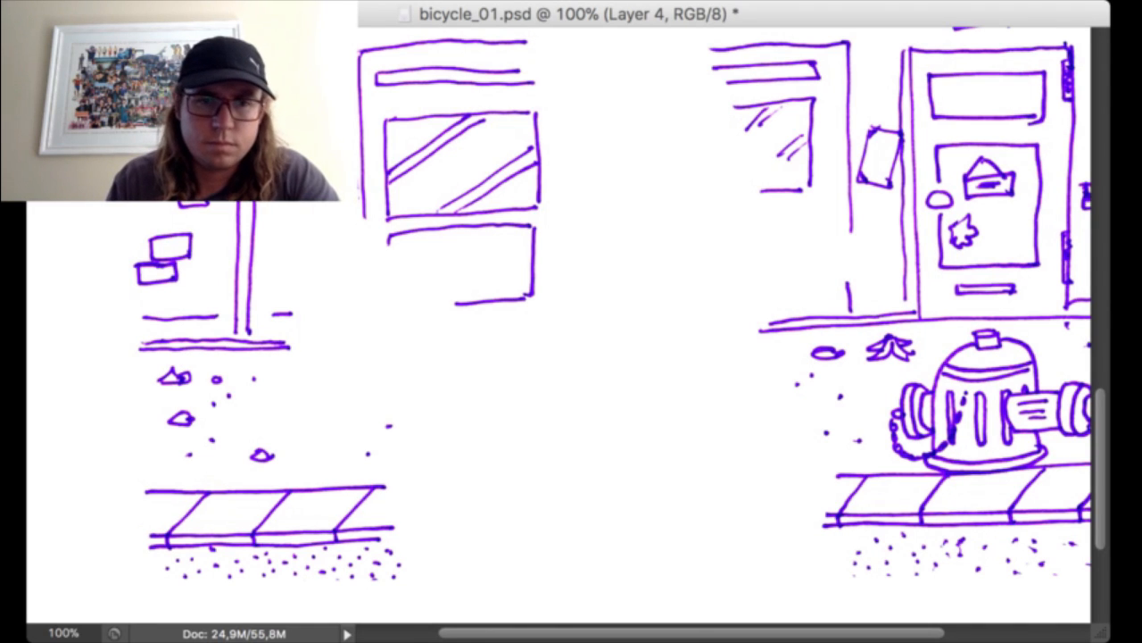
{"action": "left_click", "coordinate": [372, 487], "text": "alt"}
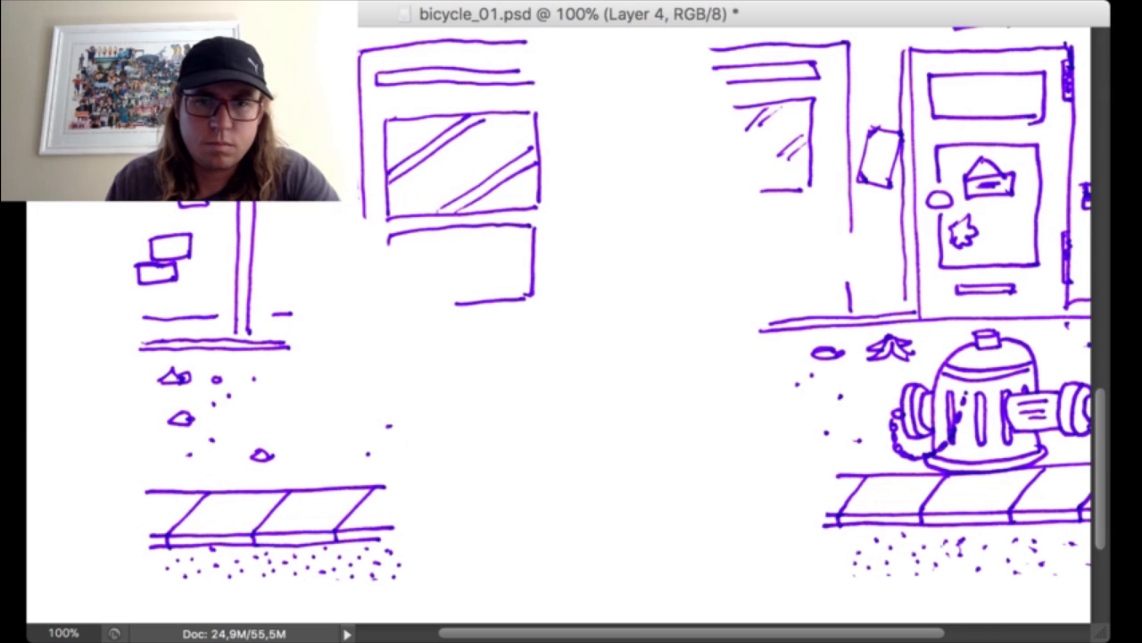
- Draw the curb's upper line and two lower edge lines across the empty gap to join both street sections
{"action": "left_click_drag", "start_coordinate": [384, 487], "coordinate": [822, 479]}
{"action": "left_click_drag", "start_coordinate": [386, 528], "coordinate": [764, 527]}
{"action": "key", "text": "ctrl+z"}
{"action": "left_click_drag", "start_coordinate": [386, 529], "coordinate": [823, 522]}
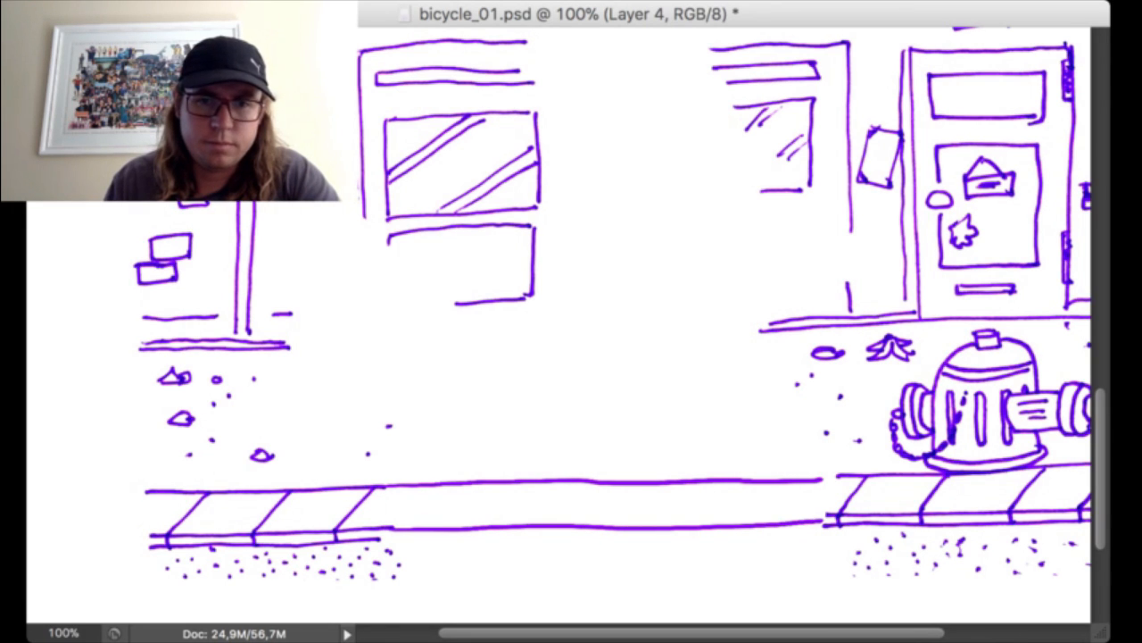
{"action": "left_click_drag", "start_coordinate": [380, 539], "coordinate": [830, 526]}
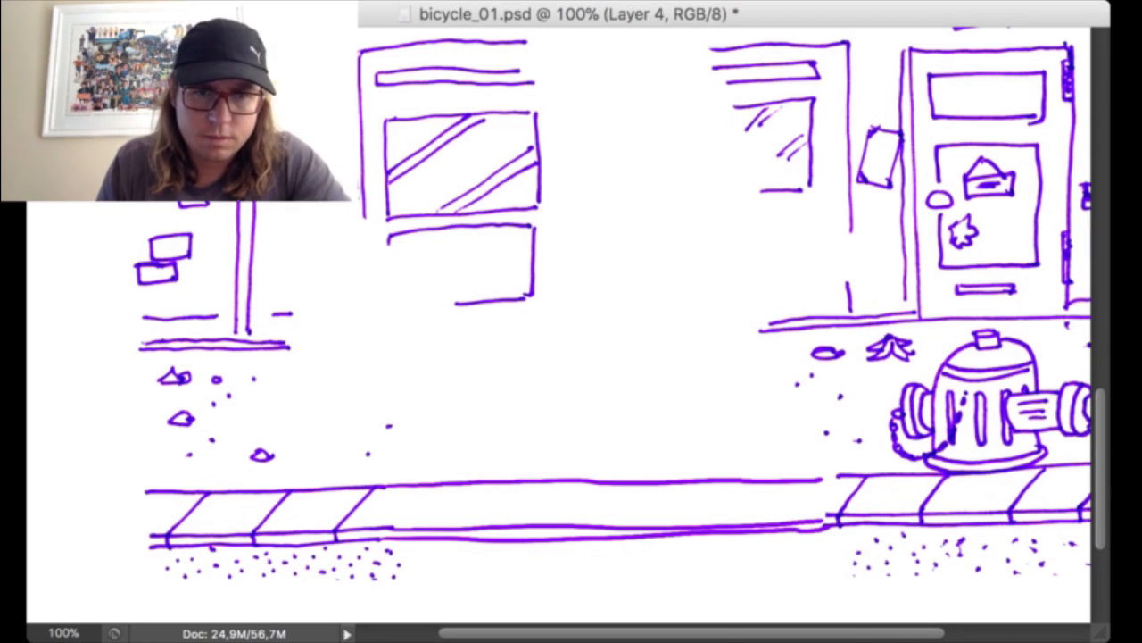
- Draw three slanted slab joints across the new curb section and close the small gaps where it meets the right section
{"action": "left_click_drag", "start_coordinate": [482, 485], "coordinate": [441, 536]}
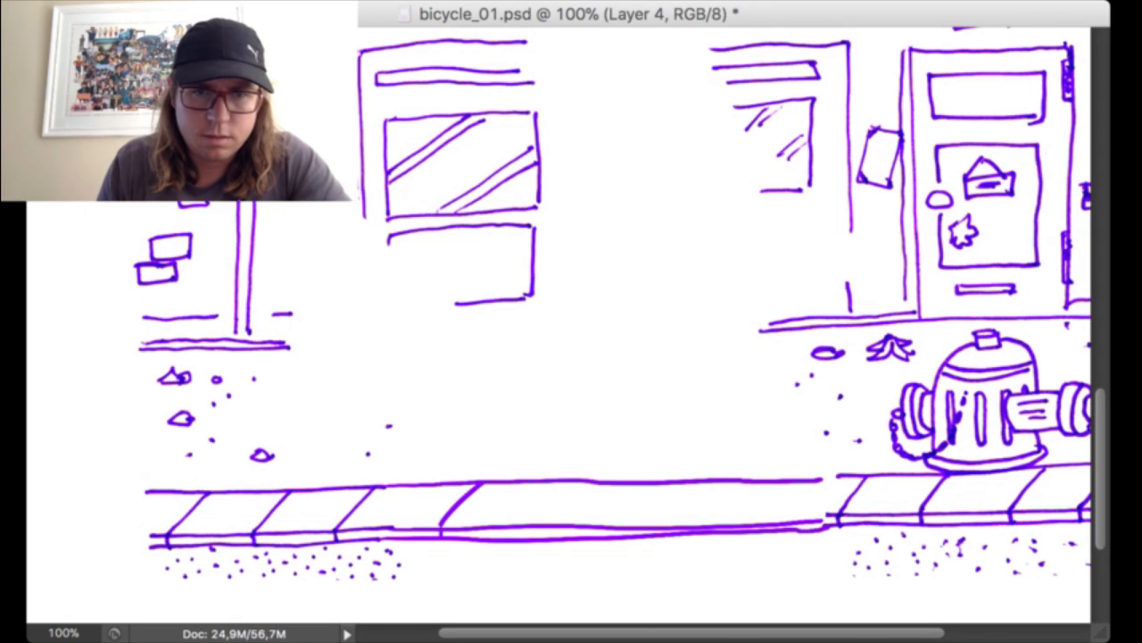
{"action": "mouse_move", "coordinate": [603, 487]}
{"action": "left_mouse_down"}
{"action": "mouse_move", "coordinate": [555, 525]}
{"action": "mouse_move", "coordinate": [555, 539]}
{"action": "left_mouse_up"}
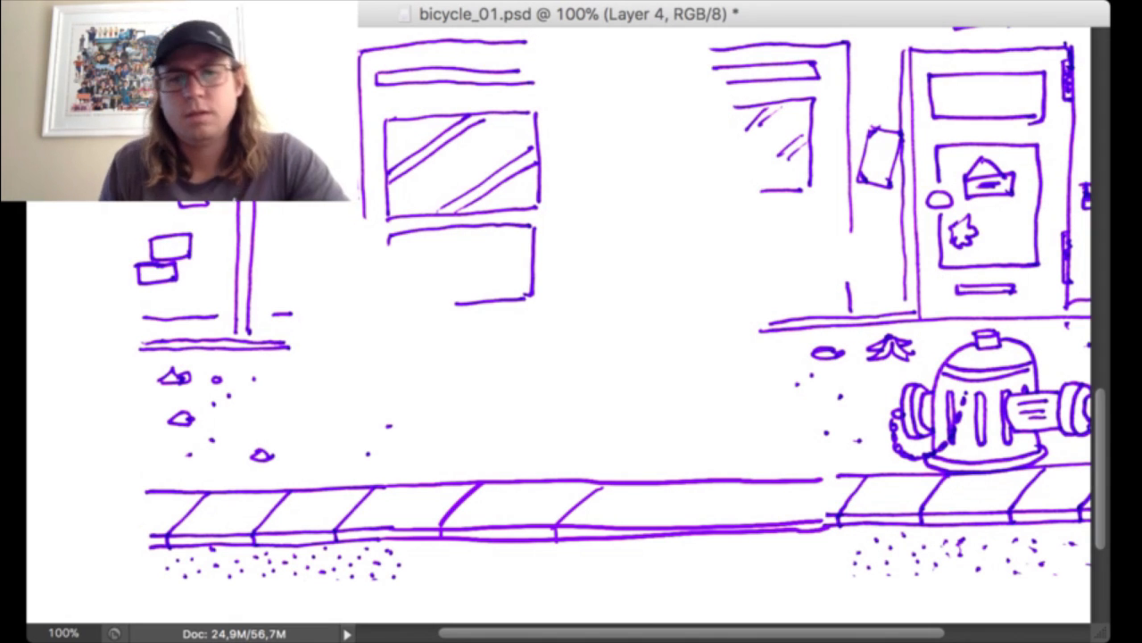
{"action": "left_click_drag", "start_coordinate": [721, 482], "coordinate": [676, 525]}
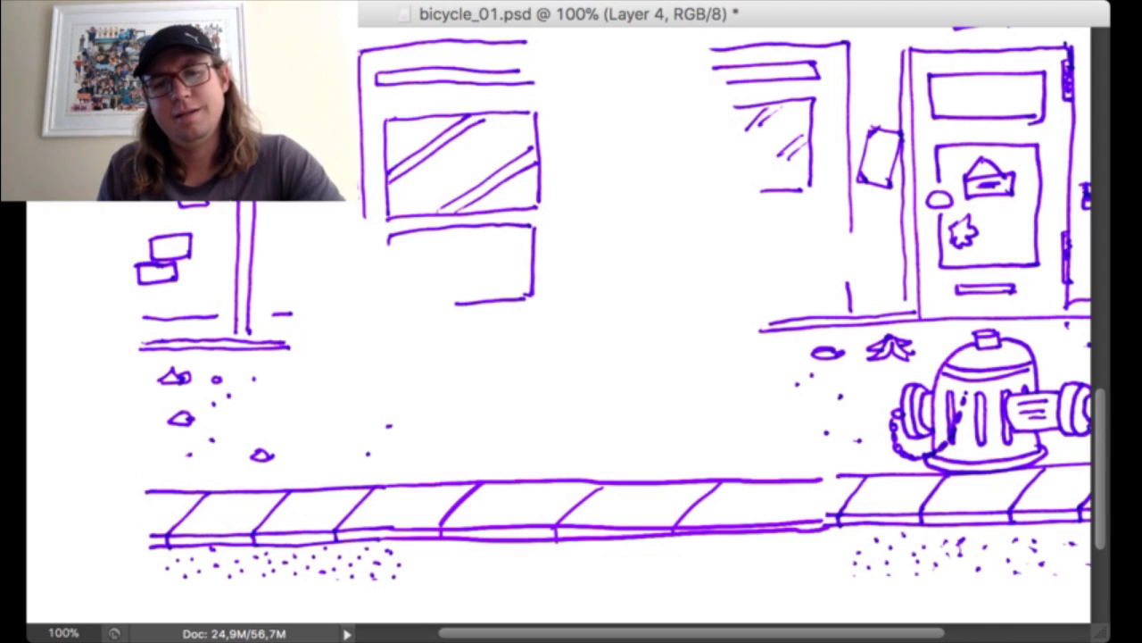
{"action": "left_click_drag", "start_coordinate": [820, 484], "coordinate": [840, 475]}
{"action": "key", "text": "super+z"}
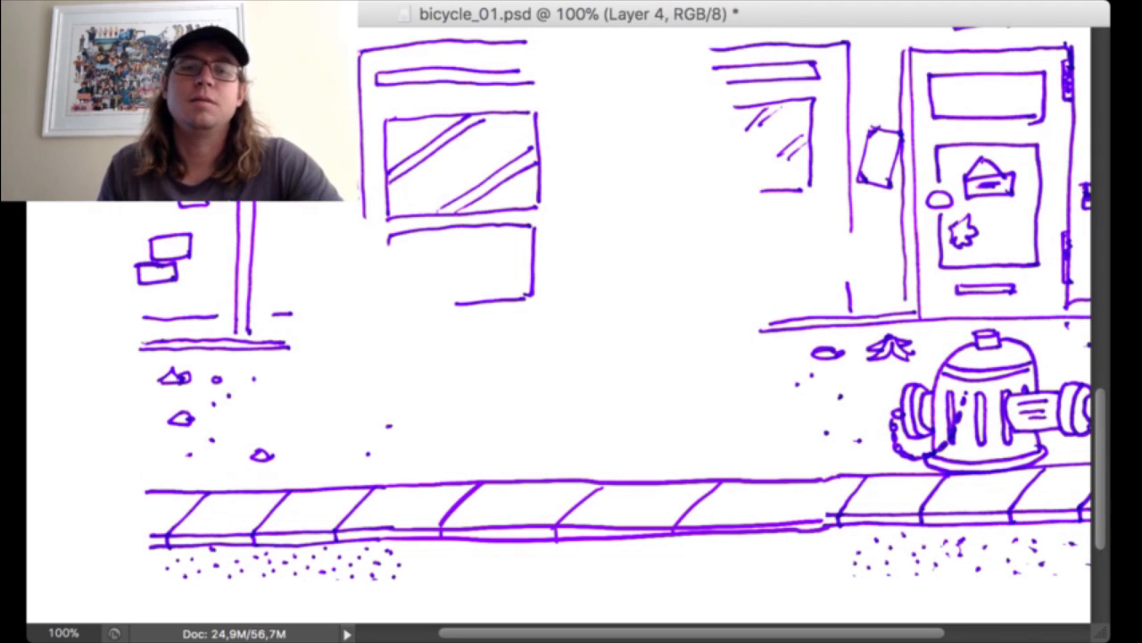
{"action": "left_click_drag", "start_coordinate": [822, 523], "coordinate": [833, 517]}
- Join the storefront's top frame line and the narrow sign band below it across the empty gap
{"action": "left_click_drag", "start_coordinate": [571, 339], "coordinate": [605, 420]}
{"action": "left_click_drag", "start_coordinate": [560, 124], "coordinate": [748, 126]}
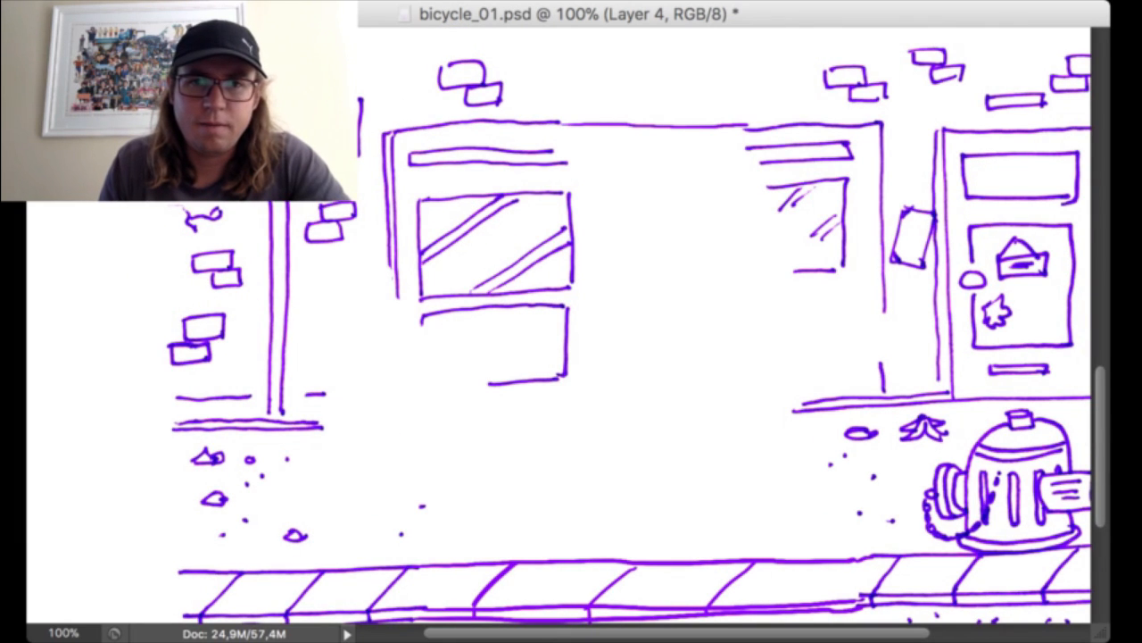
{"action": "left_click_drag", "start_coordinate": [550, 154], "coordinate": [756, 144]}
- Complete the outlines of the storefront's right window and lower-left window and add slanted glass reflection strokes in both
{"action": "mouse_move", "coordinate": [565, 165]}
{"action": "left_mouse_down"}
{"action": "mouse_move", "coordinate": [771, 160]}
{"action": "mouse_move", "coordinate": [625, 191]}
{"action": "mouse_move", "coordinate": [627, 286]}
{"action": "mouse_move", "coordinate": [792, 269]}
{"action": "left_mouse_up"}
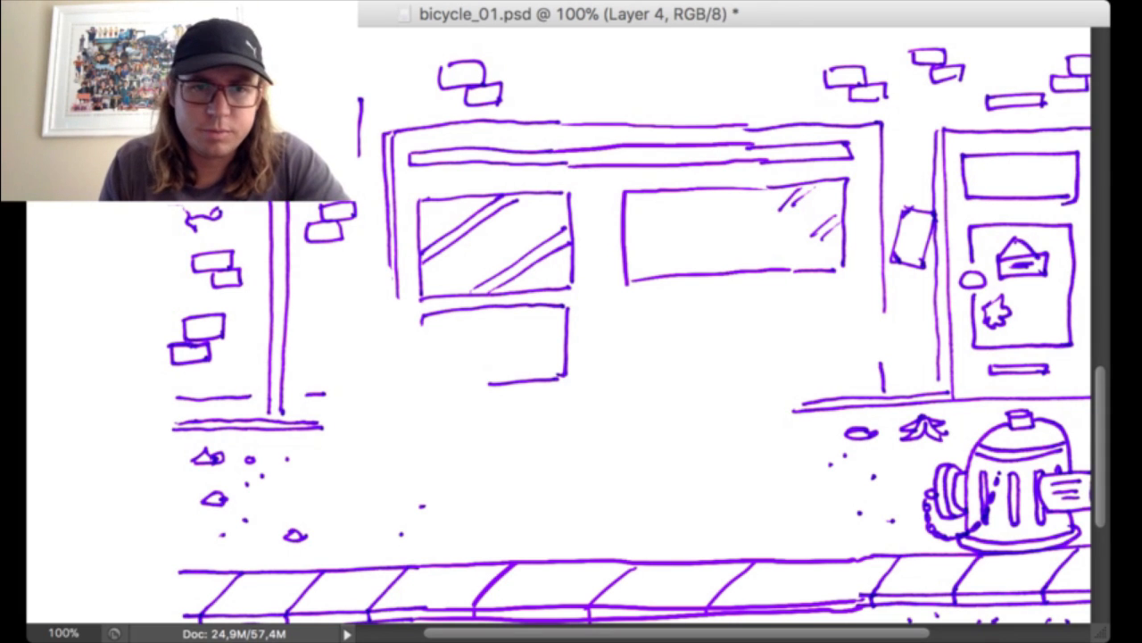
{"action": "left_click_drag", "start_coordinate": [659, 255], "coordinate": [728, 199]}
{"action": "left_click_drag", "start_coordinate": [669, 264], "coordinate": [746, 200]}
{"action": "left_click_drag", "start_coordinate": [727, 264], "coordinate": [769, 230]}
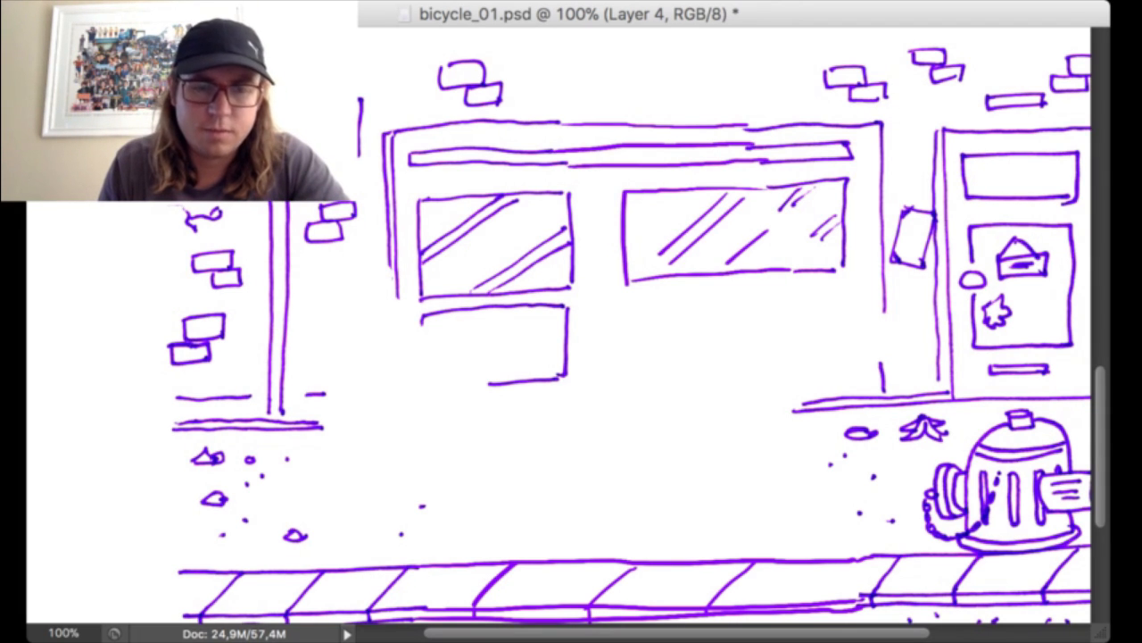
{"action": "mouse_move", "coordinate": [423, 312]}
{"action": "left_mouse_down"}
{"action": "mouse_move", "coordinate": [425, 386]}
{"action": "mouse_move", "coordinate": [491, 382]}
{"action": "mouse_move", "coordinate": [473, 325]}
{"action": "left_mouse_up"}
{"action": "mouse_move", "coordinate": [466, 358]}
{"action": "left_mouse_down"}
{"action": "mouse_move", "coordinate": [495, 330]}
{"action": "mouse_move", "coordinate": [536, 334]}
{"action": "left_mouse_up"}
{"action": "left_click_drag", "start_coordinate": [392, 303], "coordinate": [391, 484]}
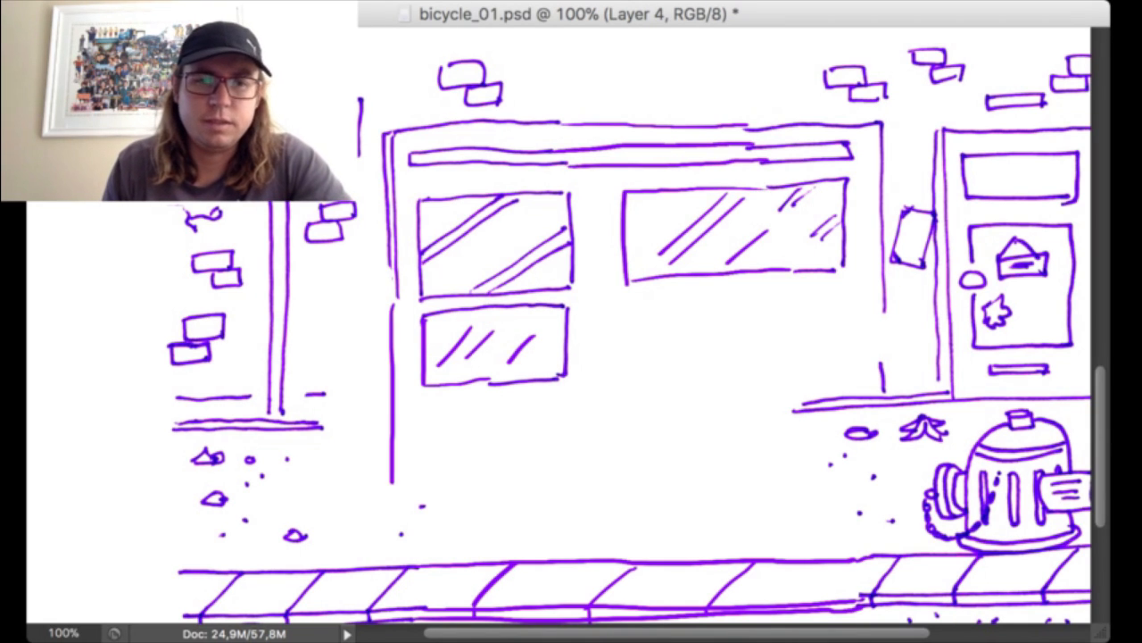
{"action": "key", "text": "super+z"}
{"action": "left_click_drag", "start_coordinate": [326, 429], "coordinate": [841, 429]}
{"action": "key", "text": "super+z"}
{"action": "left_click_drag", "start_coordinate": [329, 429], "coordinate": [803, 402]}
{"action": "key", "text": "super+z"}
{"action": "left_click_drag", "start_coordinate": [325, 428], "coordinate": [780, 427]}
{"action": "key", "text": "super+z"}
- Draw the double base line beneath the storefront and extend its side frame lines and the left wall's lower line
{"action": "left_click_drag", "start_coordinate": [330, 428], "coordinate": [799, 411]}
{"action": "left_click_drag", "start_coordinate": [331, 421], "coordinate": [816, 402]}
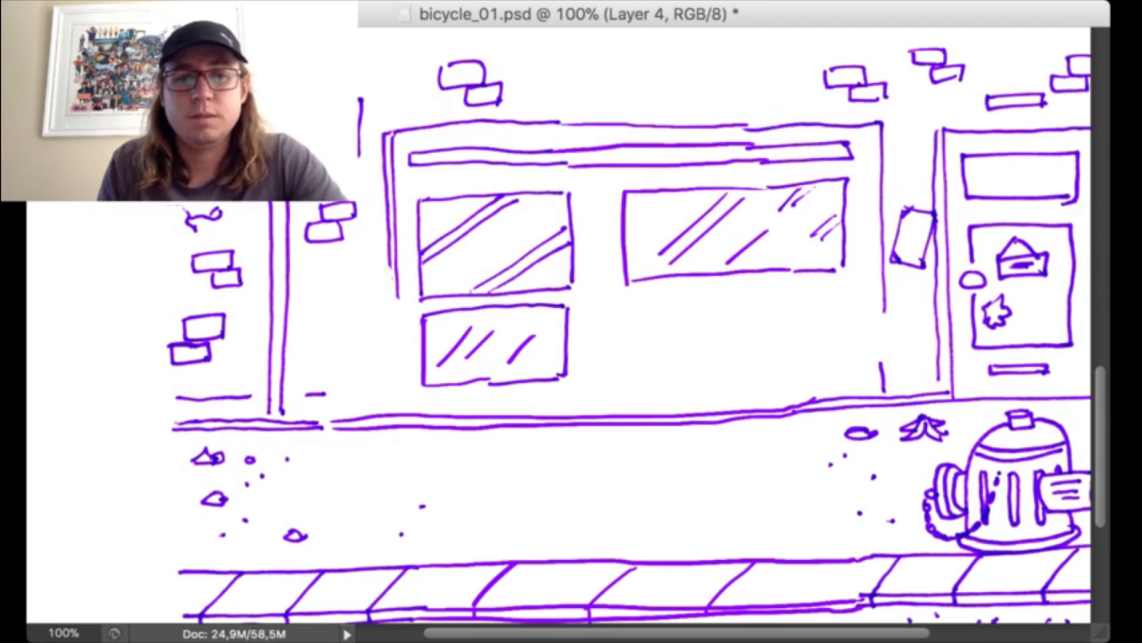
{"action": "left_click_drag", "start_coordinate": [396, 289], "coordinate": [403, 389]}
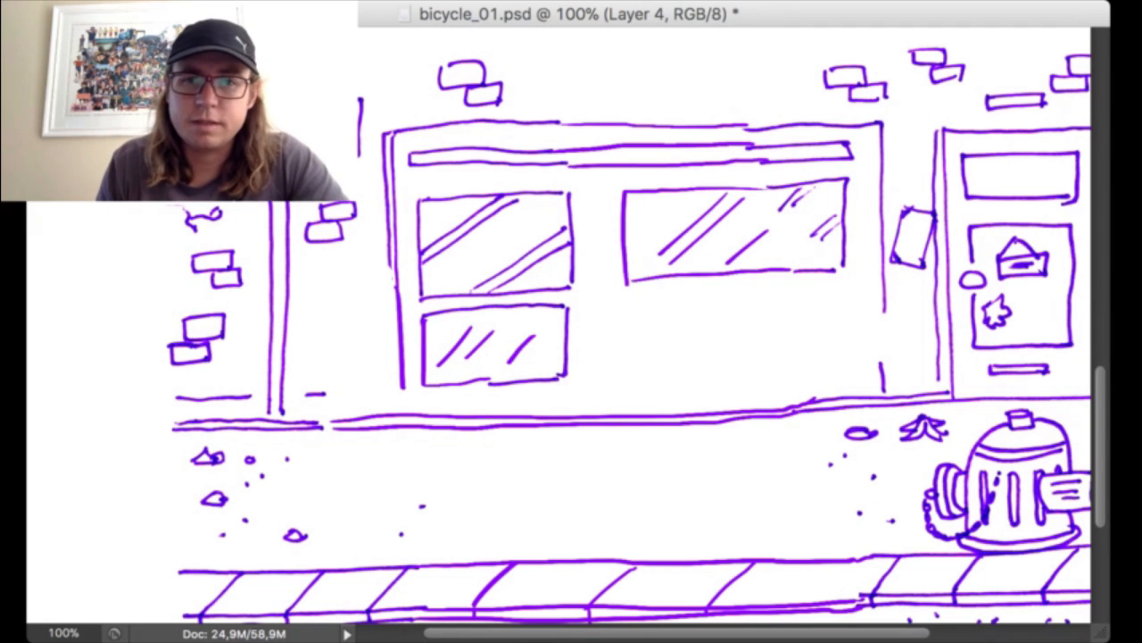
{"action": "left_click_drag", "start_coordinate": [386, 256], "coordinate": [391, 373]}
{"action": "left_click_drag", "start_coordinate": [882, 291], "coordinate": [885, 371]}
{"action": "left_click_drag", "start_coordinate": [332, 393], "coordinate": [384, 388]}
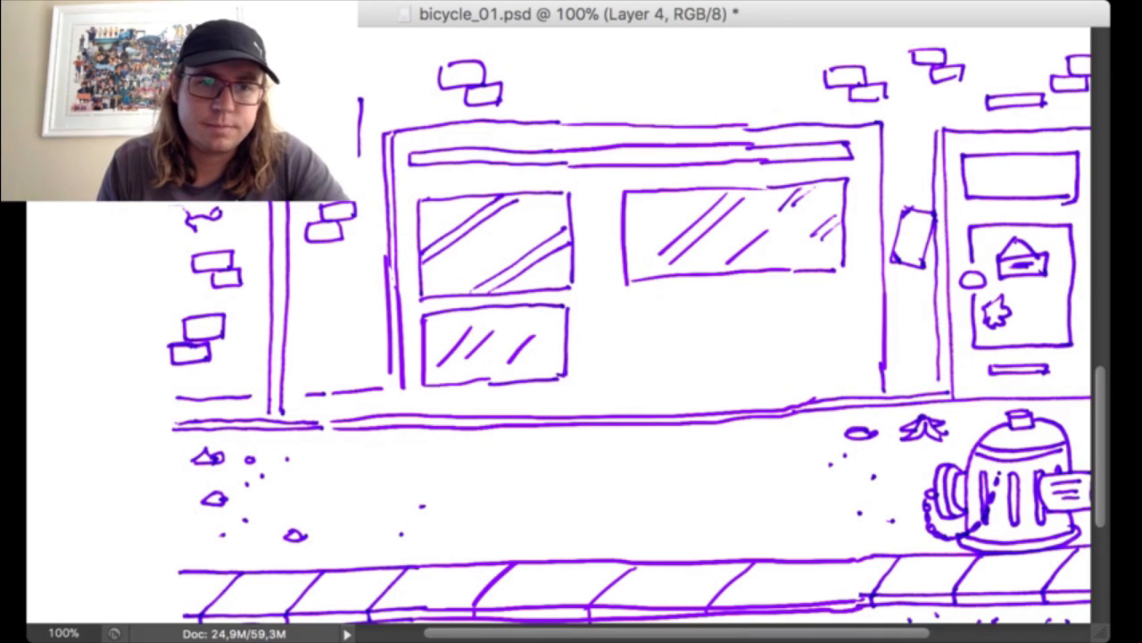
- Draw a pair of overlapping bricks on the wall between the signpost and the storefront
{"action": "left_click_drag", "start_coordinate": [320, 324], "coordinate": [355, 342]}
{"action": "left_click_drag", "start_coordinate": [340, 299], "coordinate": [338, 319]}
{"action": "mouse_move", "coordinate": [355, 318]}
{"action": "left_mouse_down"}
{"action": "mouse_move", "coordinate": [368, 317]}
{"action": "mouse_move", "coordinate": [357, 295]}
{"action": "mouse_move", "coordinate": [368, 317]}
{"action": "left_mouse_up"}
- Scatter small texture dots over the empty sidewalk between the storefront base and the curb
{"action": "scroll", "coordinate": [625, 357], "scroll_direction": "down", "scroll_amount": 2}
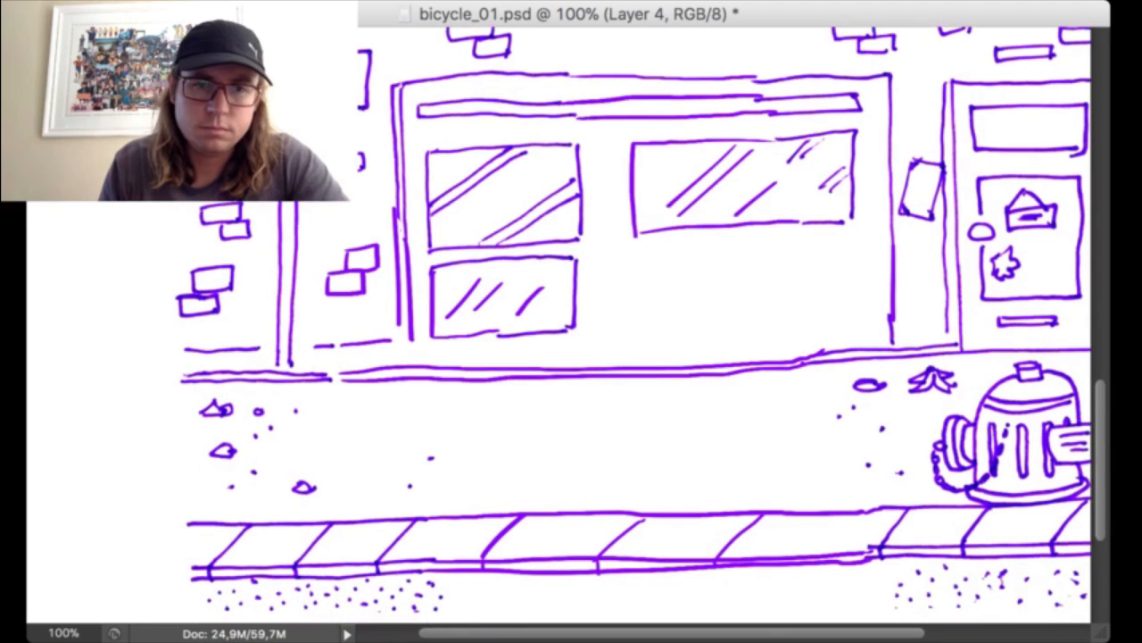
{"action": "left_click", "coordinate": [410, 418]}
{"action": "left_click", "coordinate": [345, 435]}
{"action": "left_click", "coordinate": [369, 465]}
{"action": "left_click", "coordinate": [361, 437]}
{"action": "left_click", "coordinate": [530, 460]}
{"action": "left_click", "coordinate": [501, 415]}
{"action": "left_click", "coordinate": [583, 450]}
{"action": "left_click", "coordinate": [527, 429]}
{"action": "left_click", "coordinate": [722, 478]}
{"action": "left_click", "coordinate": [746, 417]}
{"action": "left_click", "coordinate": [705, 398]}
{"action": "left_click", "coordinate": [707, 429]}
{"action": "left_click", "coordinate": [760, 460]}
{"action": "left_click", "coordinate": [792, 466]}
- Extend the gravel dots below the curb's left section and merge the drawing layer into the Background copy layer
{"action": "left_click_drag", "start_coordinate": [791, 466], "coordinate": [764, 330]}
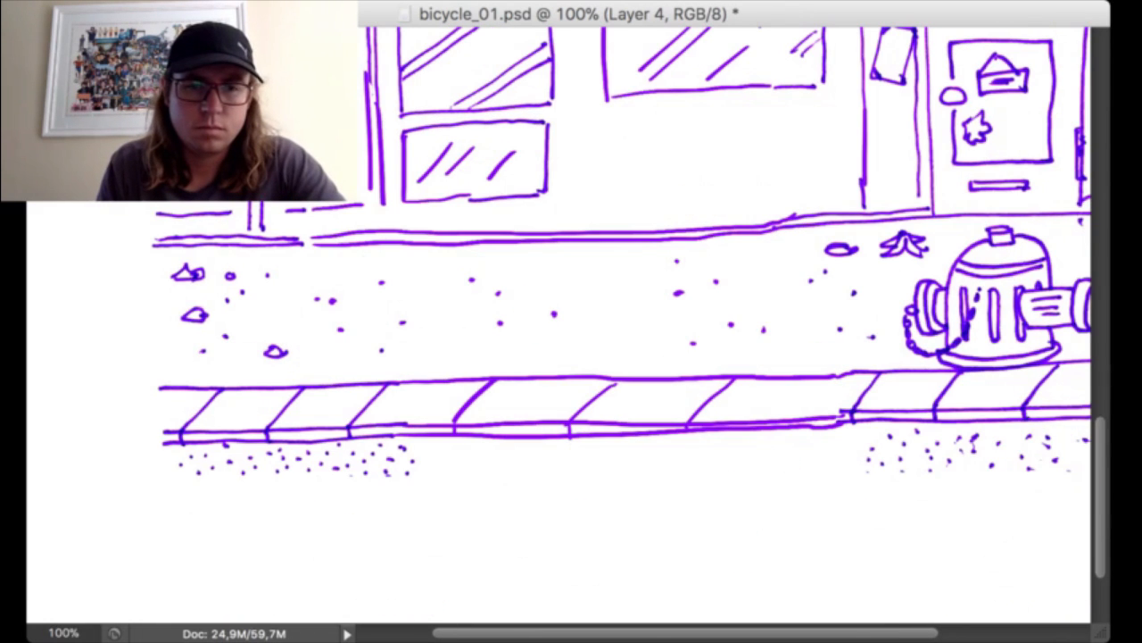
{"action": "left_click", "coordinate": [431, 467]}
{"action": "left_click", "coordinate": [427, 475]}
{"action": "left_click", "coordinate": [427, 454]}
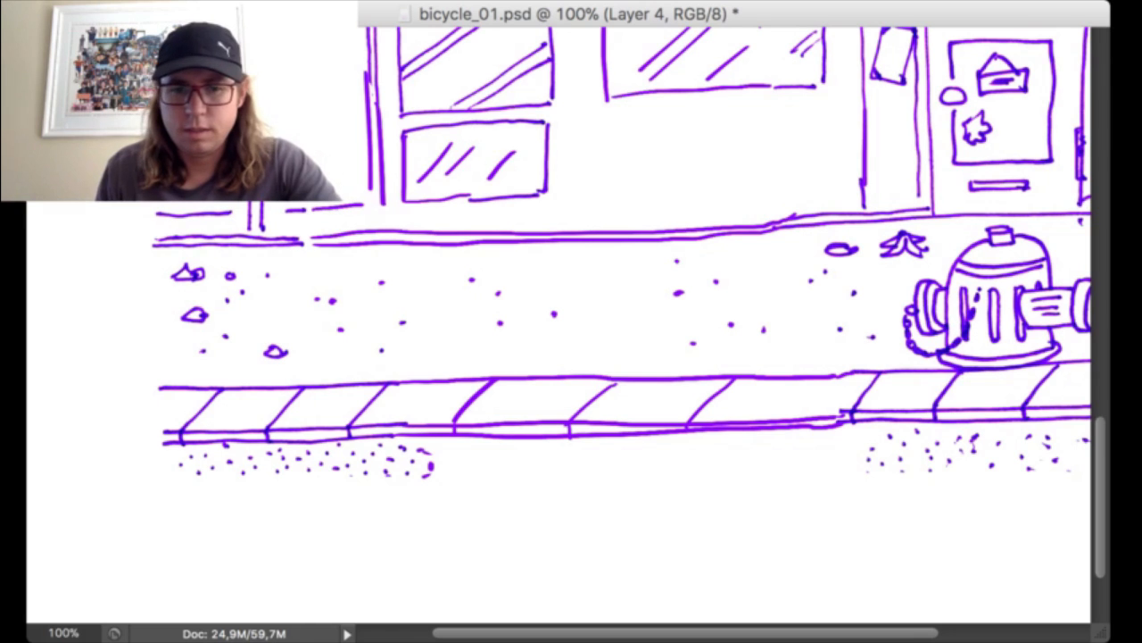
{"action": "left_click", "coordinate": [452, 463]}
{"action": "left_click", "coordinate": [464, 456]}
{"action": "left_click", "coordinate": [476, 457]}
{"action": "left_click", "coordinate": [461, 470]}
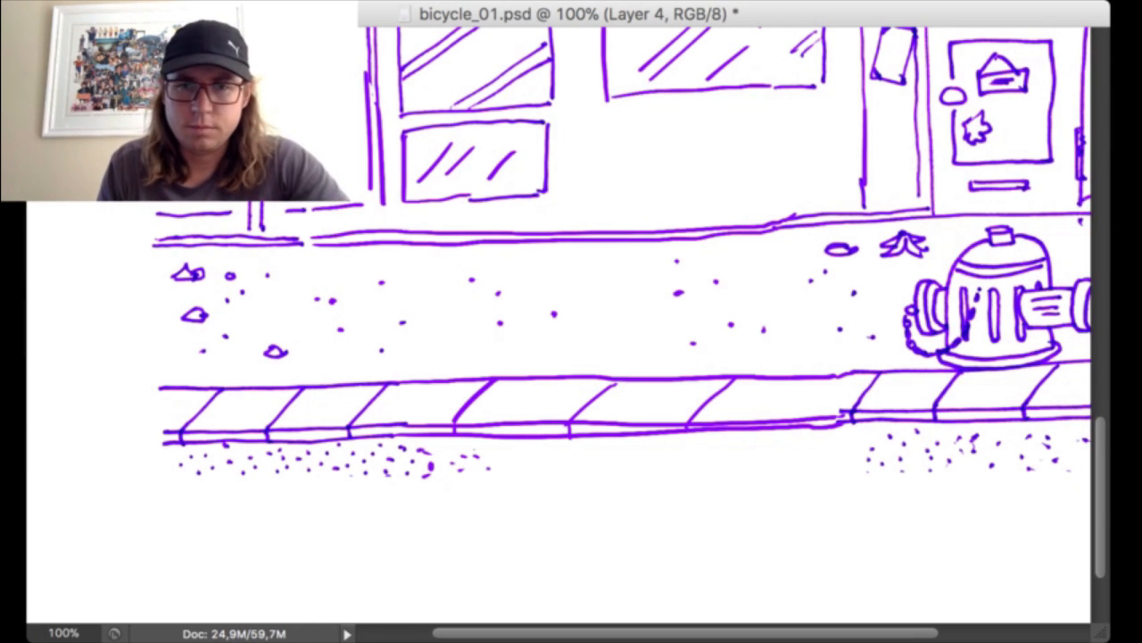
{"action": "key", "text": "super+e"}
- Fill the gravel gap below the curb with copies of the dots under the hydrant, merged into the Background copy layer
{"action": "left_click_drag", "start_coordinate": [714, 375], "coordinate": [466, 350]}
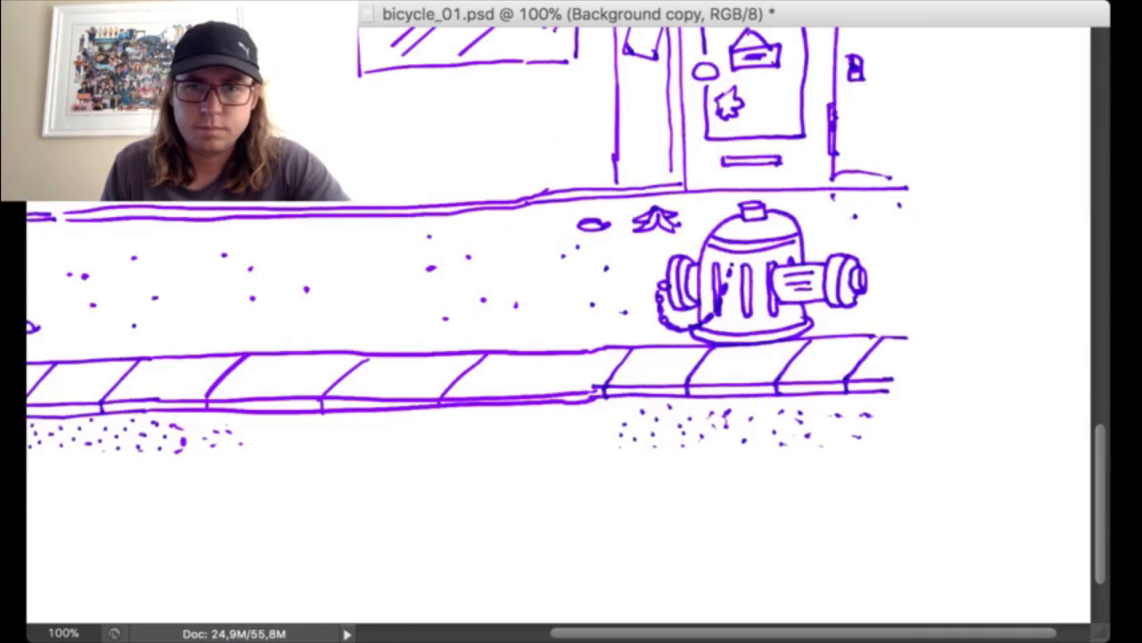
{"action": "left_click_drag", "start_coordinate": [604, 403], "coordinate": [928, 464]}
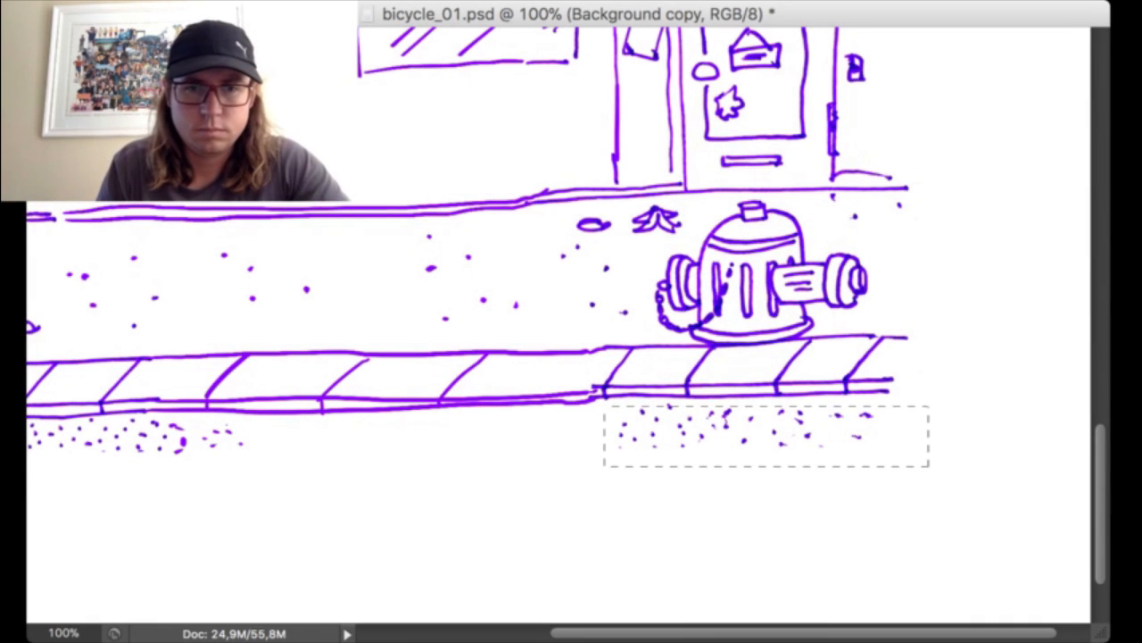
{"action": "key", "text": "super+j"}
{"action": "left_click_drag", "start_coordinate": [750, 428], "coordinate": [347, 447]}
{"action": "key", "text": "super+j"}
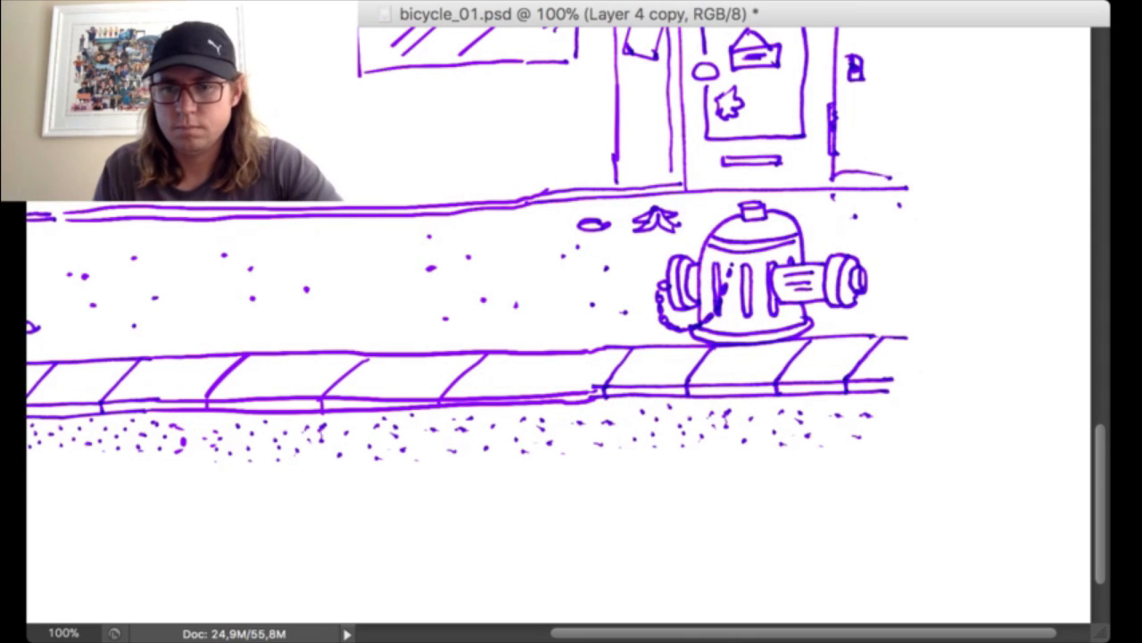
{"action": "key", "text": "super+e"}
{"action": "key", "text": "super+e"}
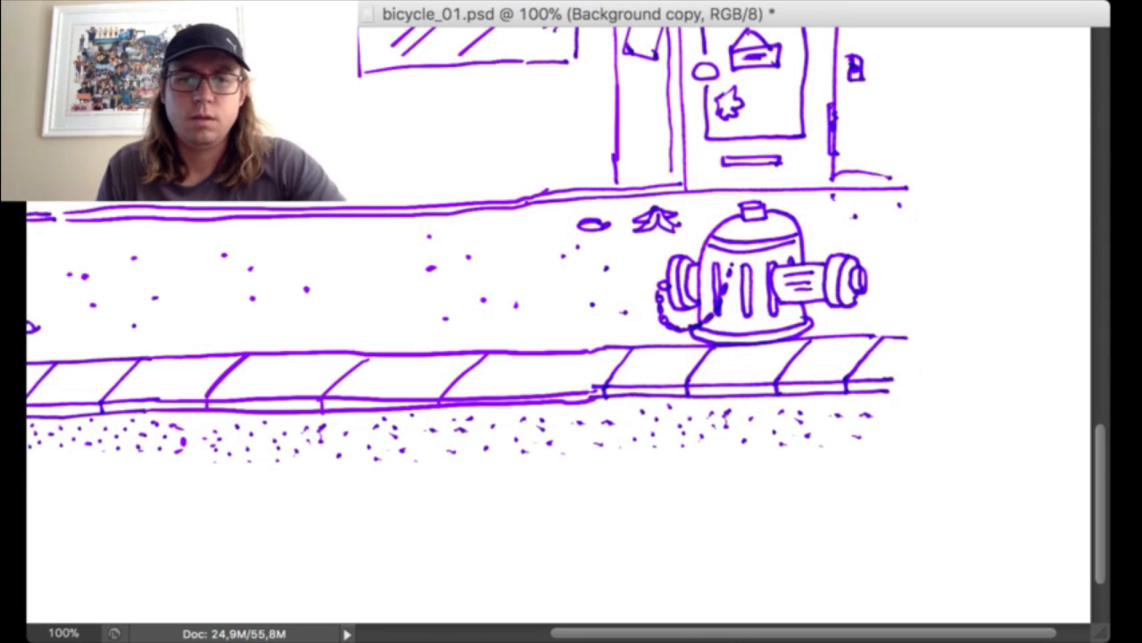
- Show the rulers and place horizontal guides just below the storefront's base line and along the curb's upper line
{"action": "key", "text": "super+minus"}
{"action": "key", "text": "super+minus"}
{"action": "key", "text": "super+plus"}
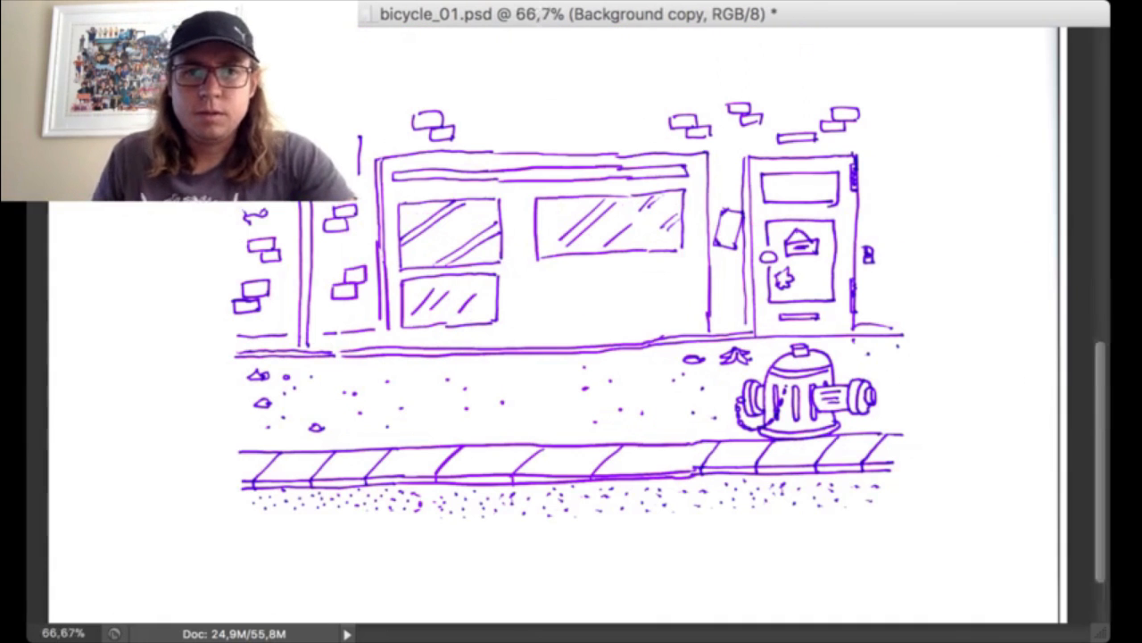
{"action": "key", "text": "super+r"}
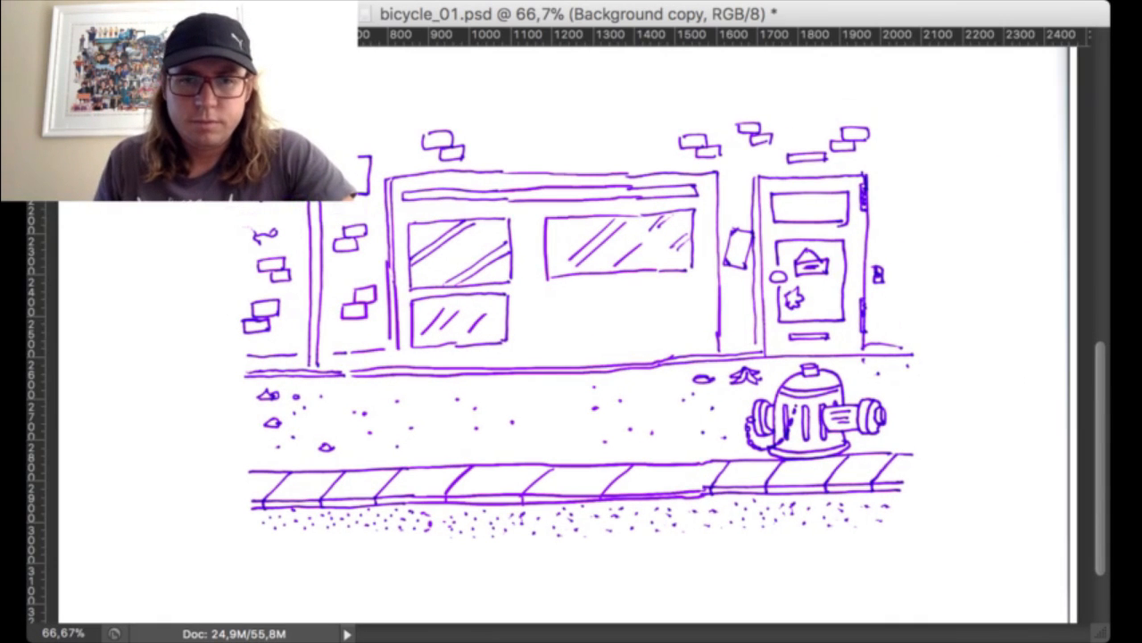
{"action": "left_click_drag", "start_coordinate": [571, 35], "coordinate": [571, 378]}
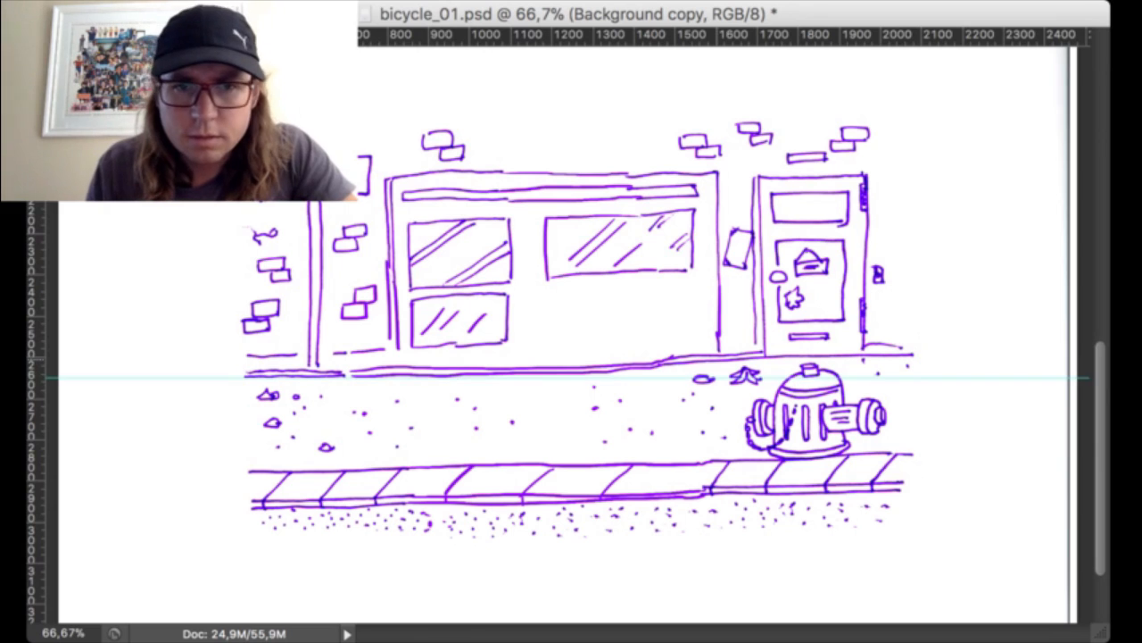
{"action": "key", "text": "super+Tab"}
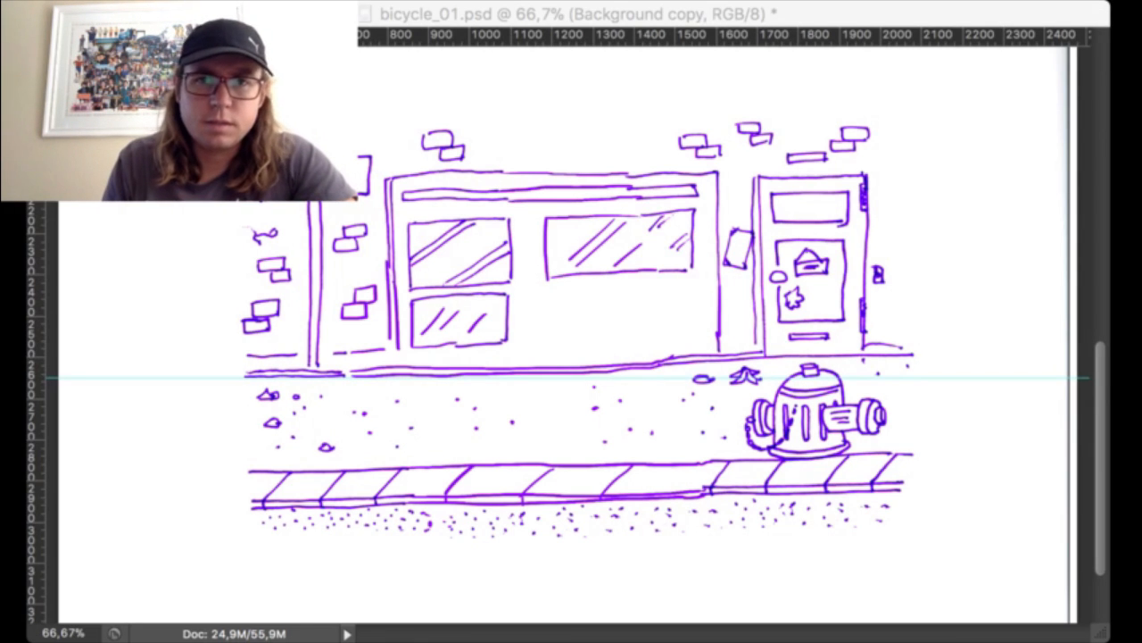
{"action": "key", "text": "super+Tab"}
{"action": "left_click_drag", "start_coordinate": [734, 36], "coordinate": [730, 465]}
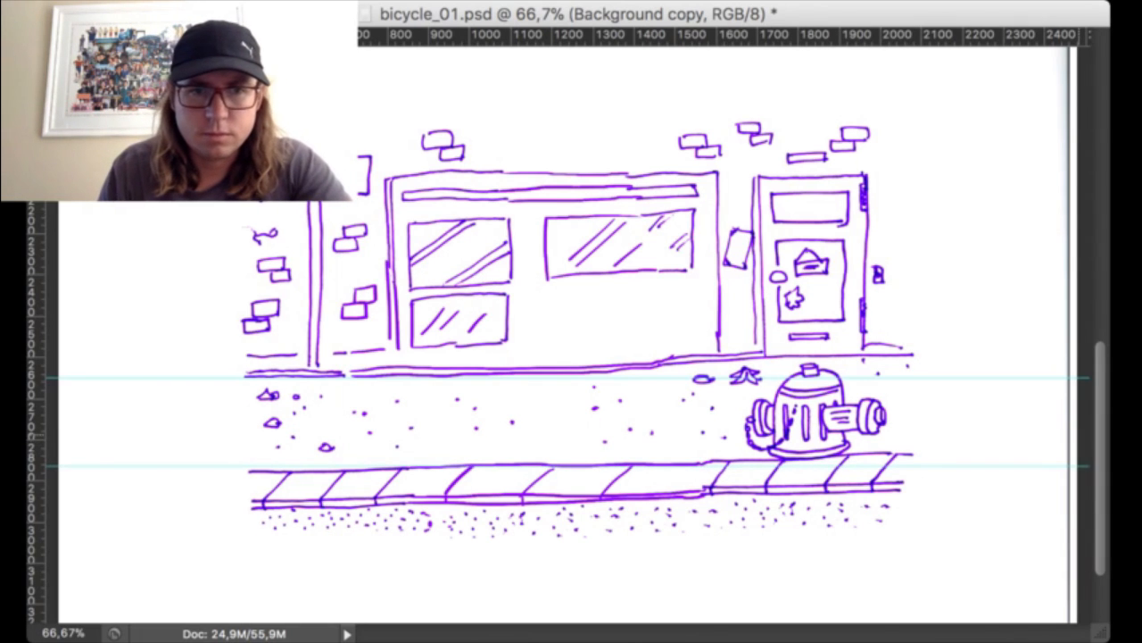
- Duplicate the Background copy layer and rotate the duplicate slightly clockwise until the curb runs level with the guides
{"action": "key", "text": "super+j"}
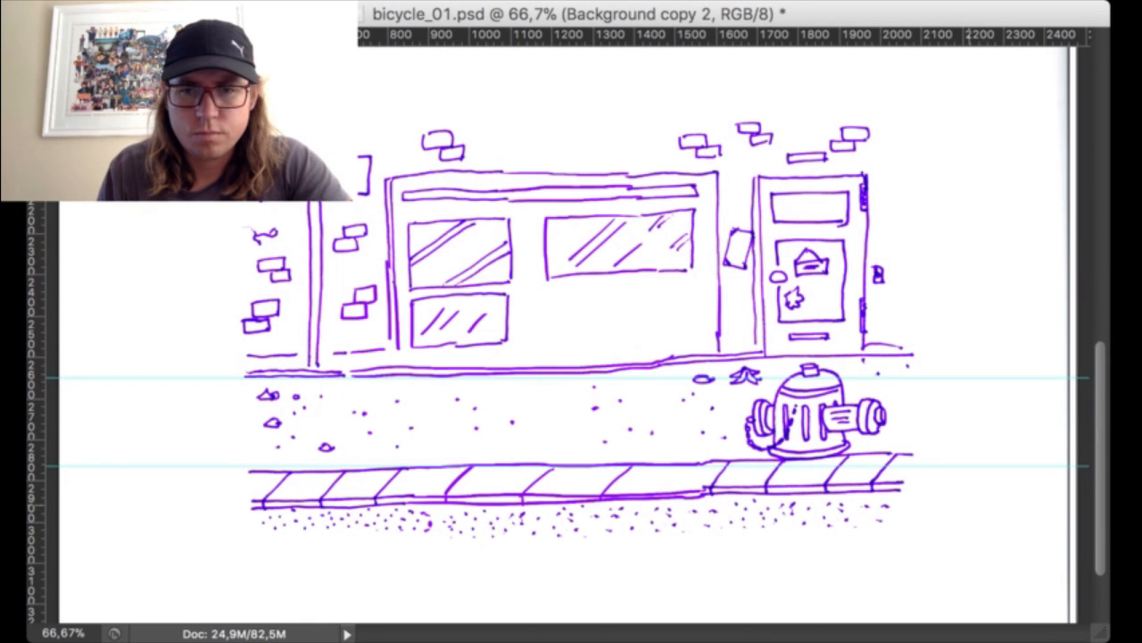
{"action": "scroll", "coordinate": [571, 357], "scroll_direction": "down", "scroll_amount": 5}
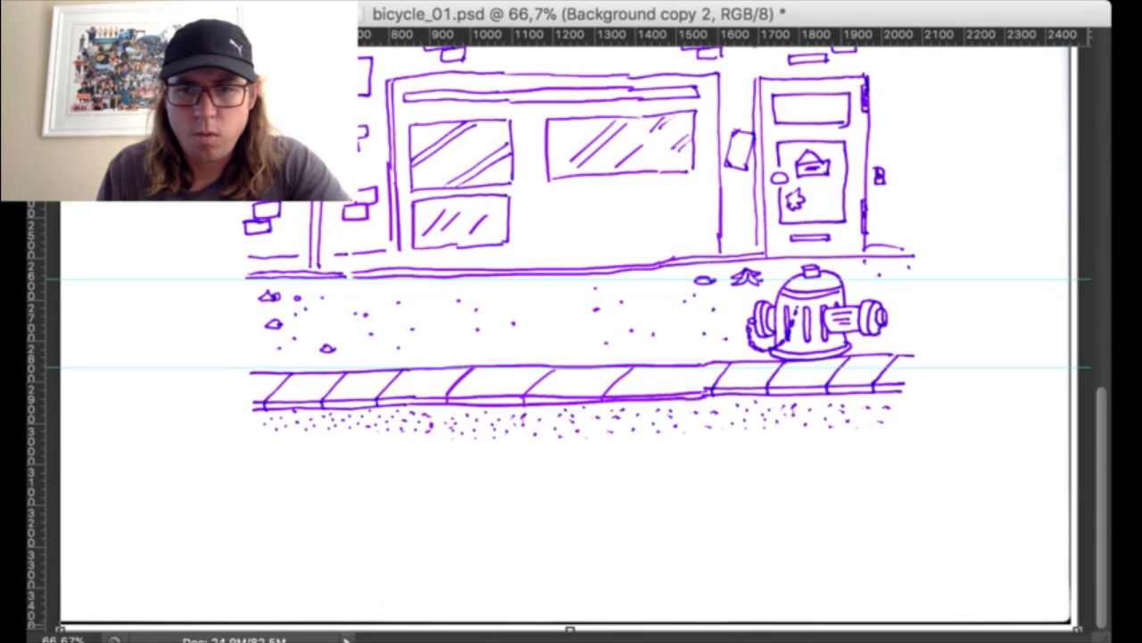
{"action": "left_click_drag", "start_coordinate": [1111, 642], "coordinate": [1113, 642]}
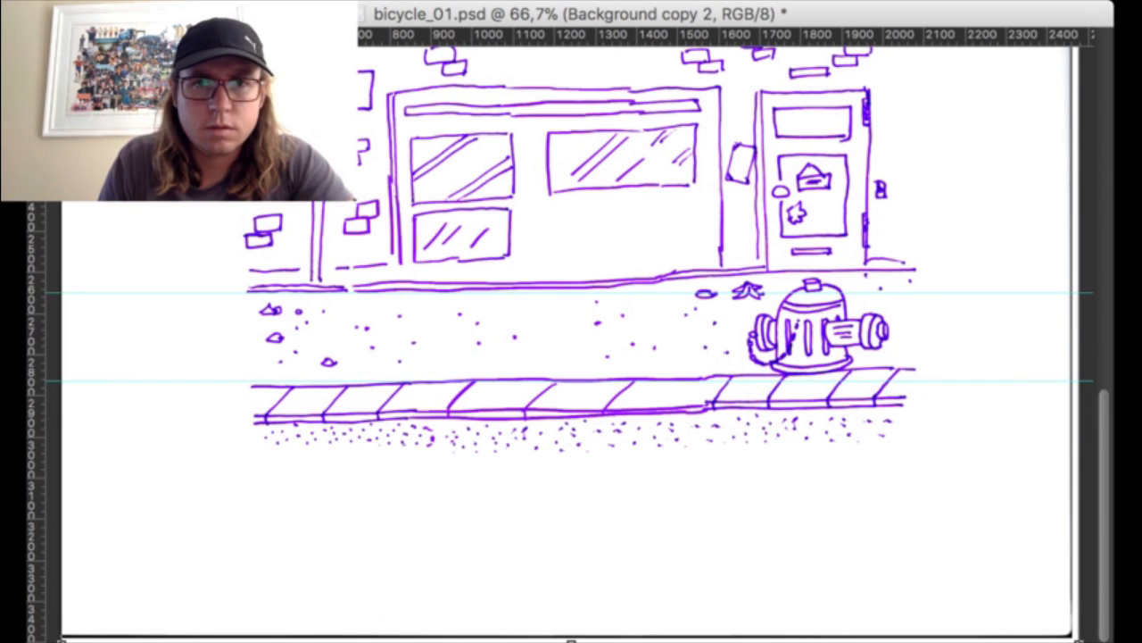
{"action": "left_click_drag", "start_coordinate": [1089, 615], "coordinate": [1064, 633]}
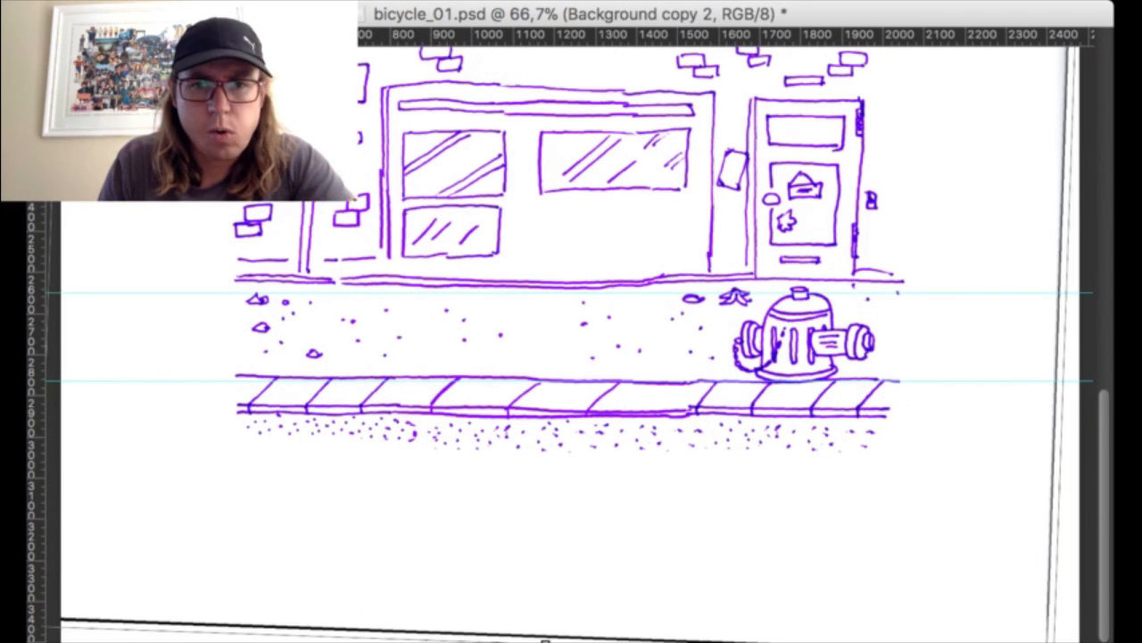
{"action": "left_click_drag", "start_coordinate": [1064, 634], "coordinate": [1076, 624]}
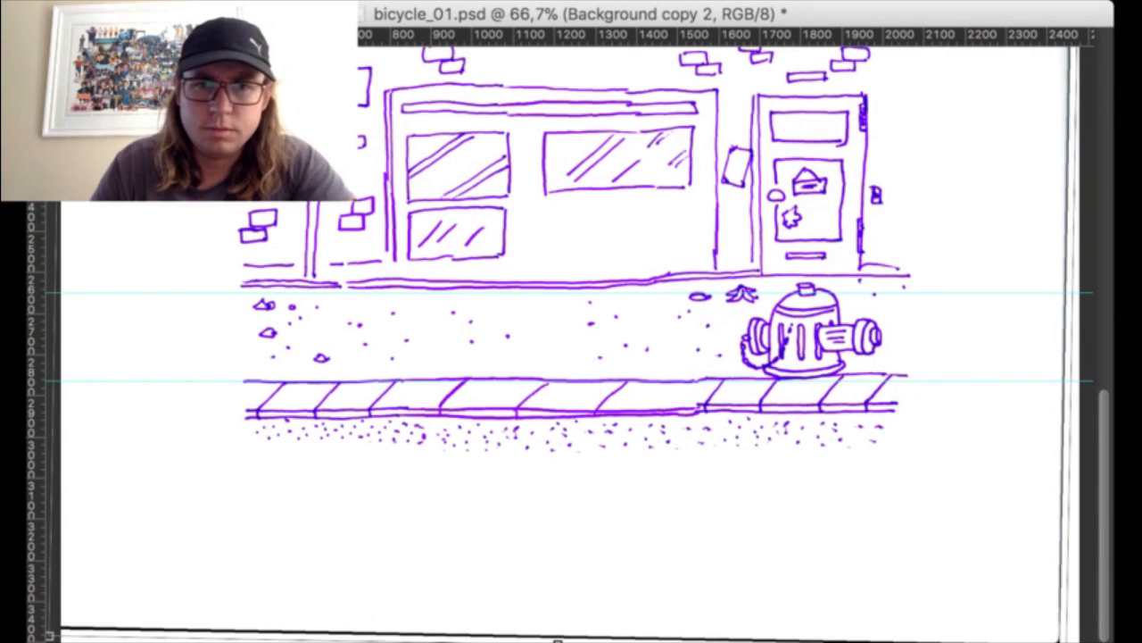
{"action": "key", "text": "Return"}
{"action": "mouse_move", "coordinate": [571, 639]}
{"action": "left_mouse_down"}
{"action": "mouse_move", "coordinate": [419, 637]}
{"action": "mouse_move", "coordinate": [558, 640]}
{"action": "left_mouse_up"}
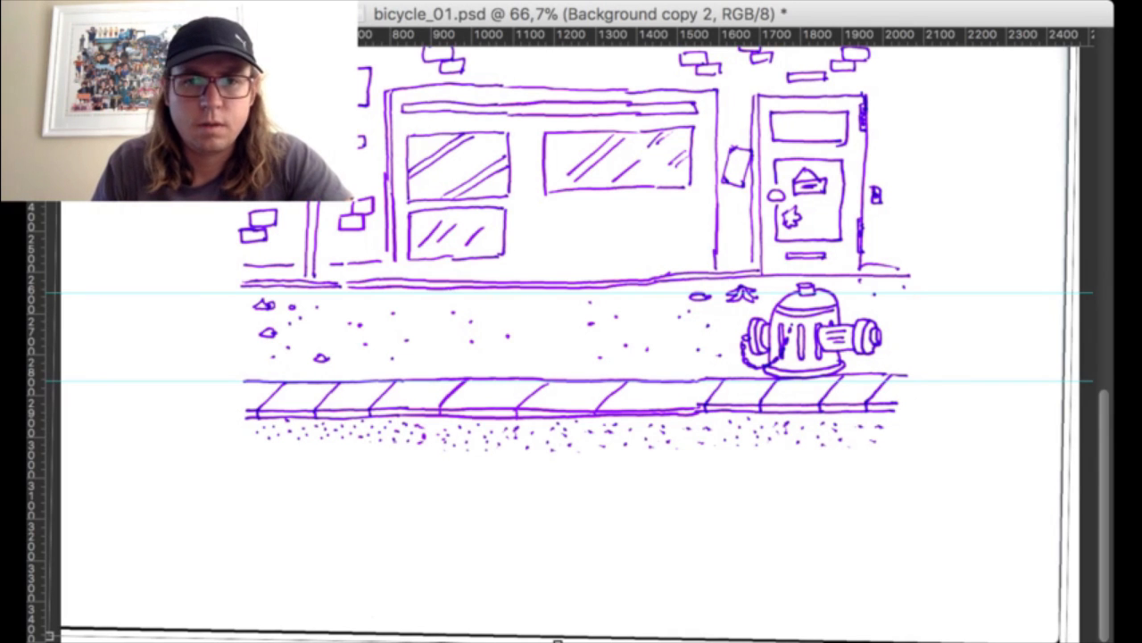
{"action": "key", "text": "Return"}
- Duplicate the straightened street layer
{"action": "scroll", "coordinate": [571, 339], "scroll_direction": "up", "scroll_amount": 3}
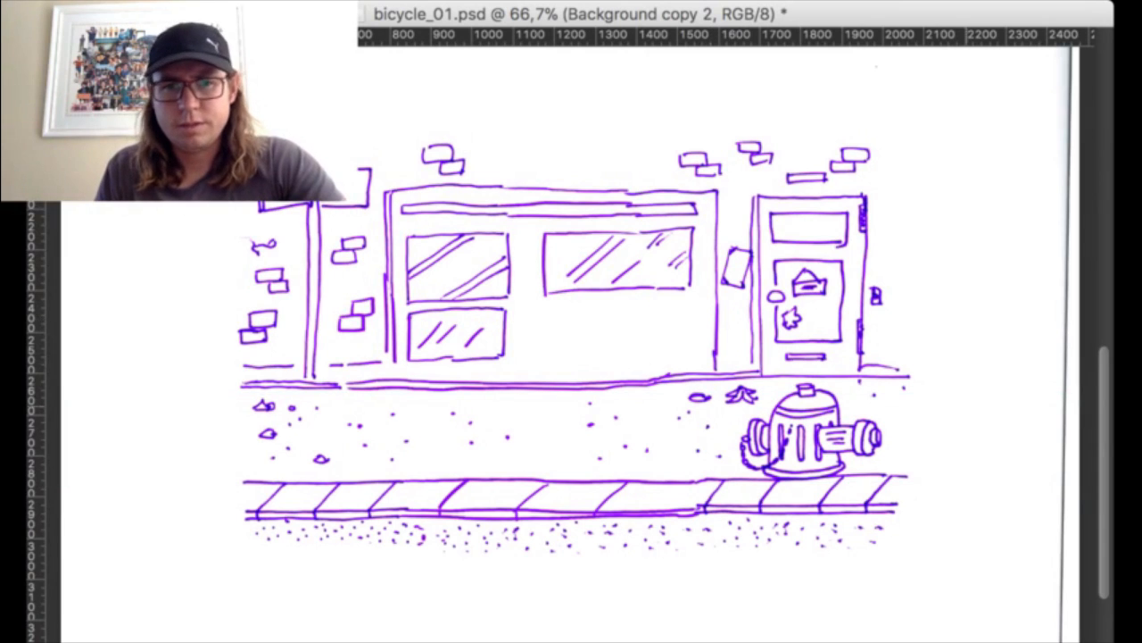
{"action": "key", "text": "ctrl+minus"}
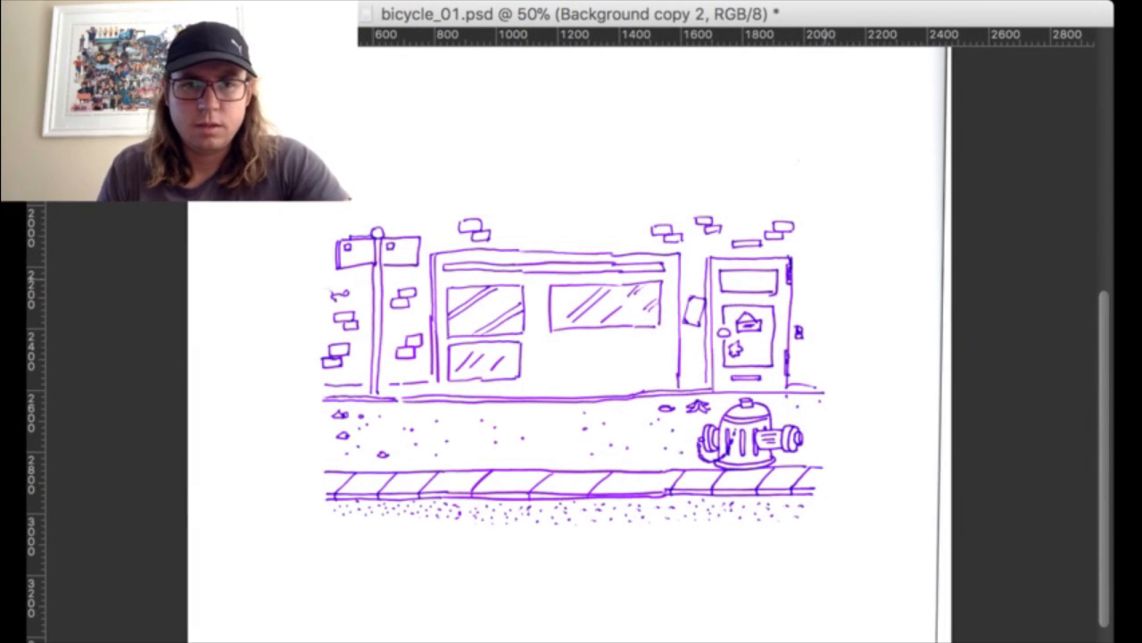
{"action": "key", "text": "super+j"}
{"action": "left_click_drag", "start_coordinate": [463, 325], "coordinate": [961, 325]}
{"action": "key", "text": "super+z"}
{"action": "key", "text": "super+z"}
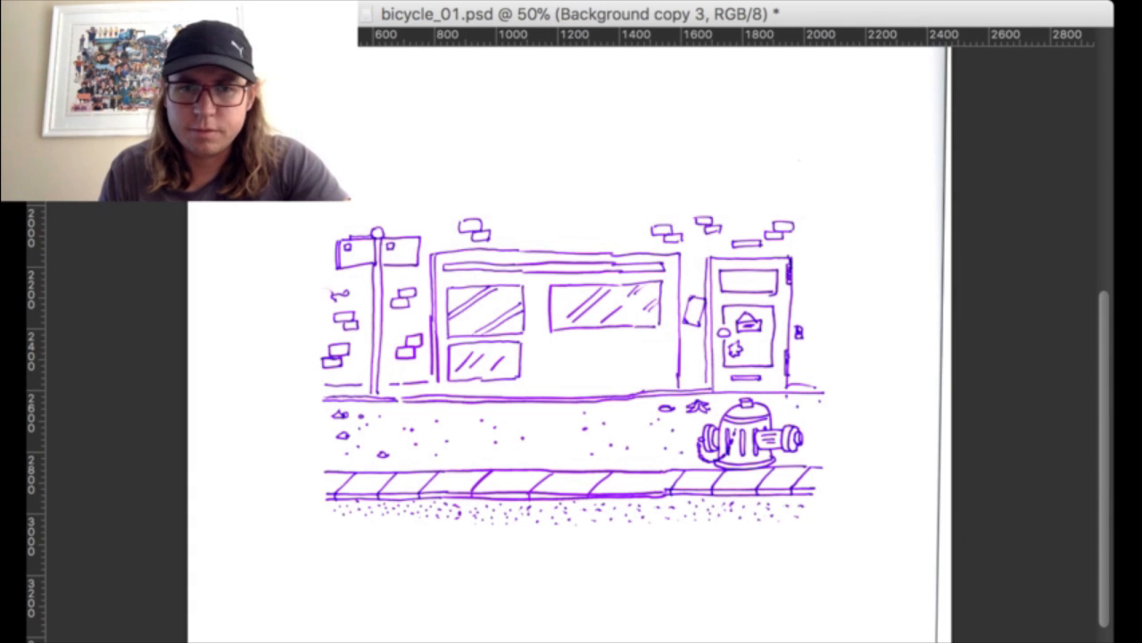
- Move the duplicated street to the right of the door and nudge it so its curb and base lines continue the original
{"action": "left_click_drag", "start_coordinate": [376, 325], "coordinate": [855, 325]}
{"action": "left_click_drag", "start_coordinate": [853, 381], "coordinate": [850, 381]}
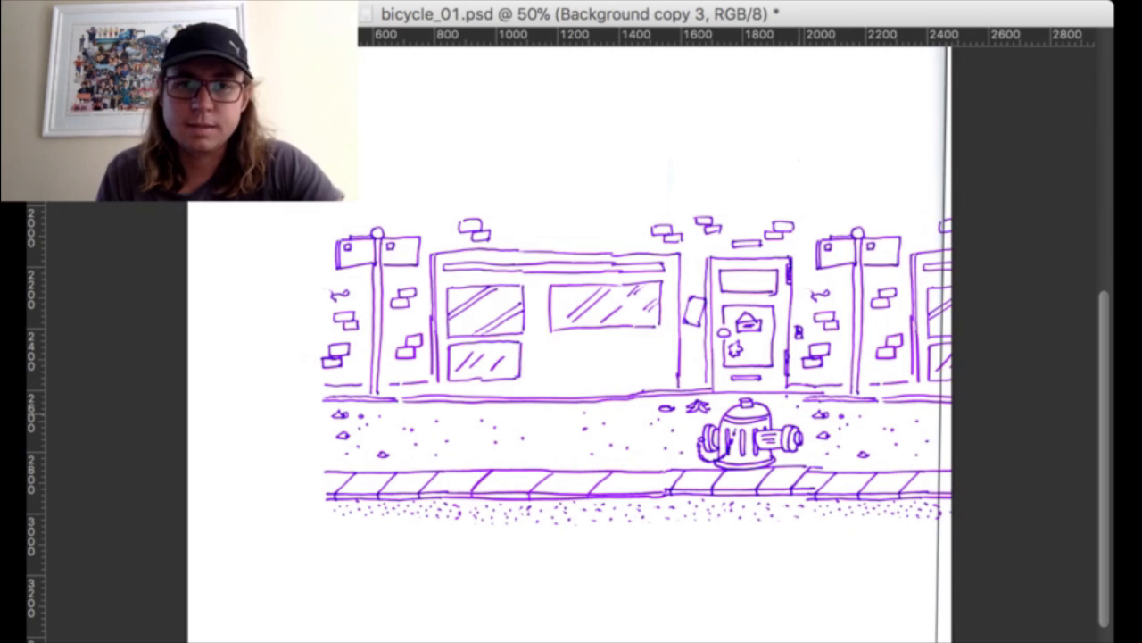
{"action": "left_click_drag", "start_coordinate": [802, 471], "coordinate": [800, 470]}
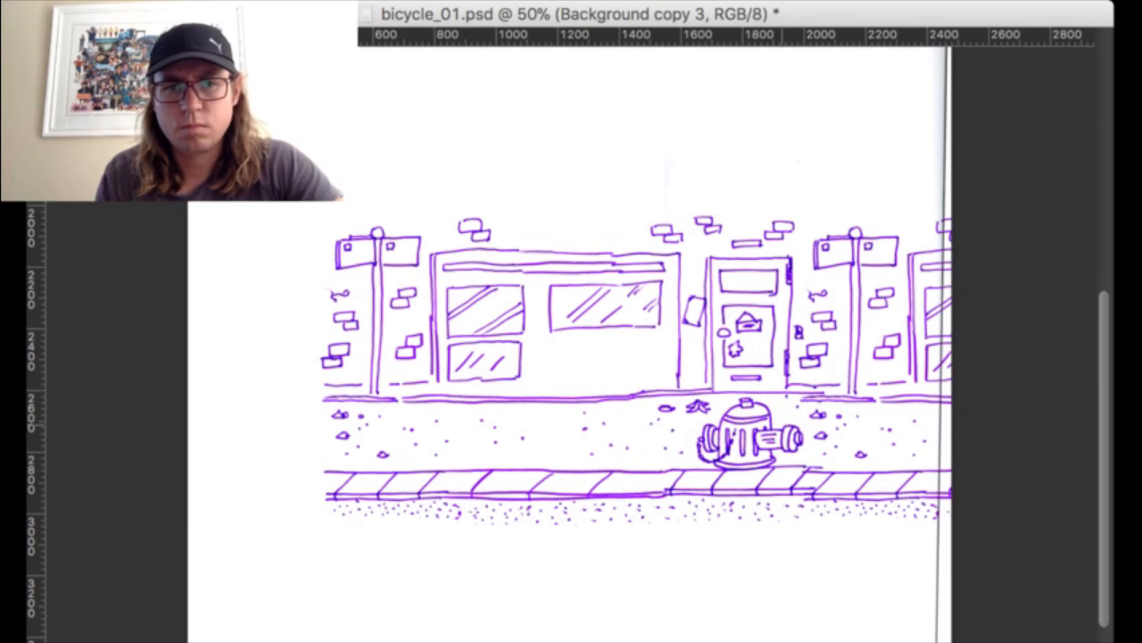
- Try nudging the duplicated street slightly to the right to match the original, and undo its placement beside the door
{"action": "left_click_drag", "start_coordinate": [803, 371], "coordinate": [814, 372]}
{"action": "left_click_drag", "start_coordinate": [795, 605], "coordinate": [791, 604]}
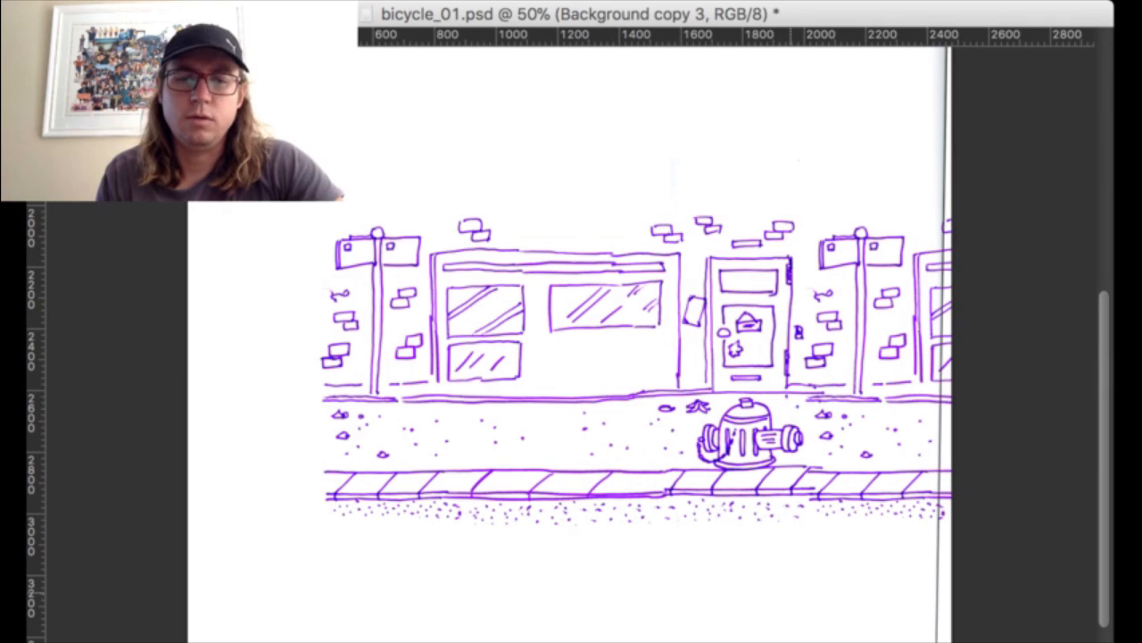
{"action": "key", "text": "super+z"}
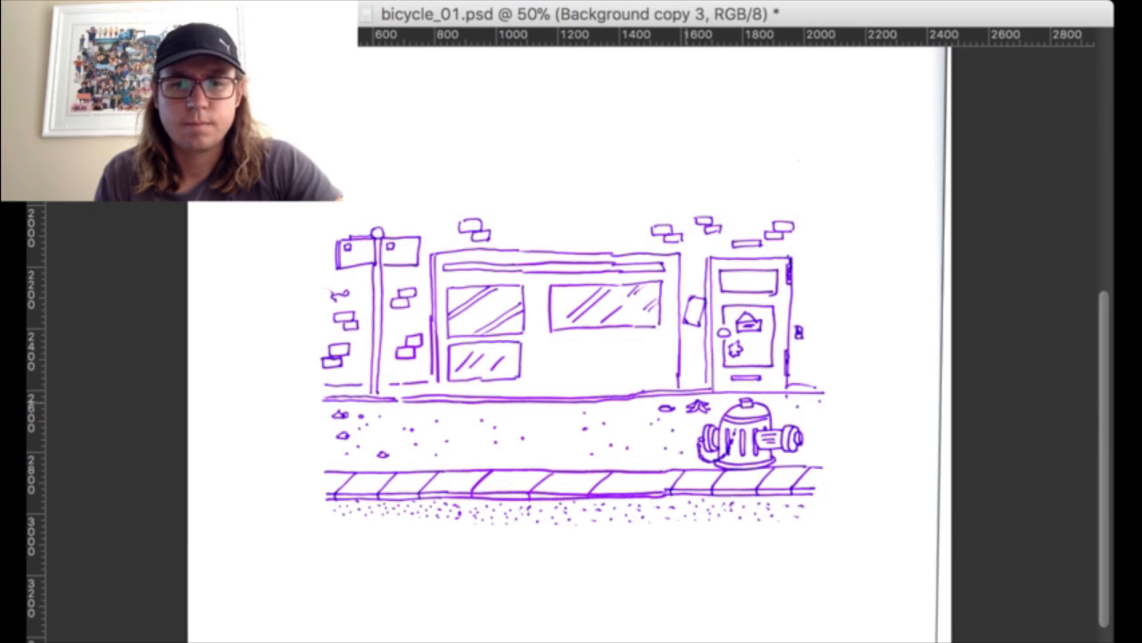
{"action": "key", "text": "super+Tab"}
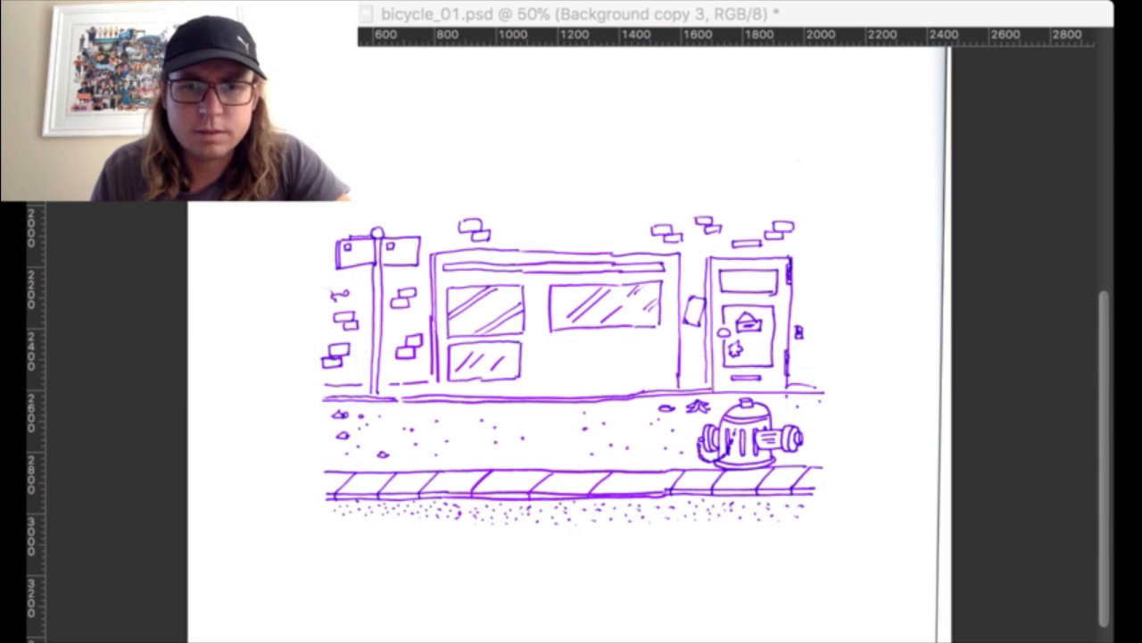
{"action": "left_click", "coordinate": [488, 423]}
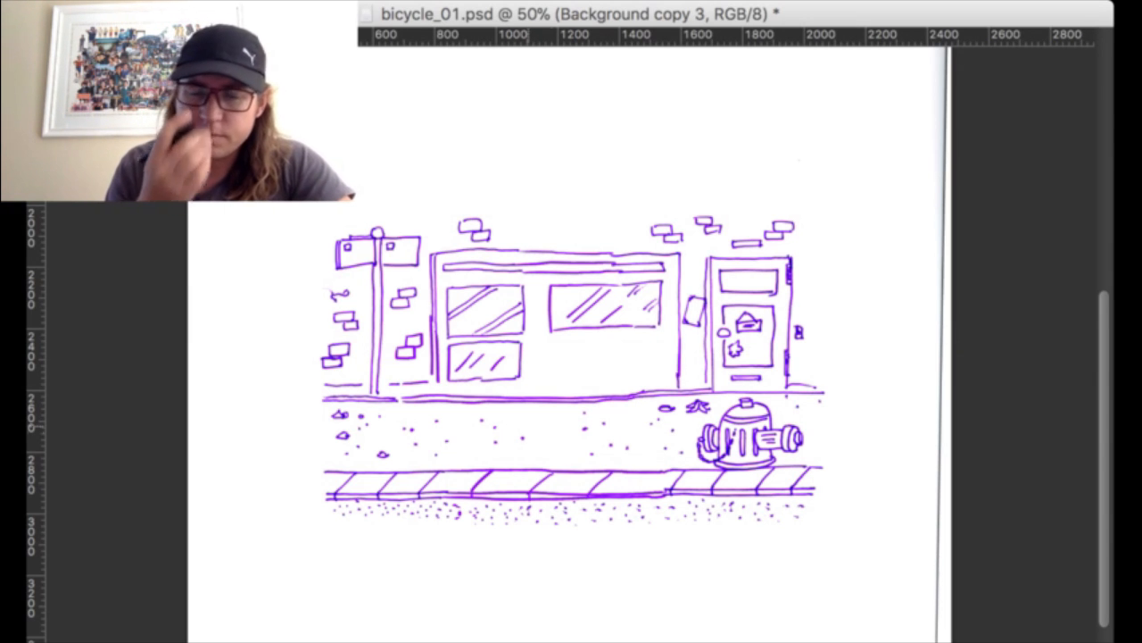
- Merge the straightened street into Background copy 2 and outline the curb and road section beneath the hydrant with a polygonal selection
{"action": "key", "text": "super+plus"}
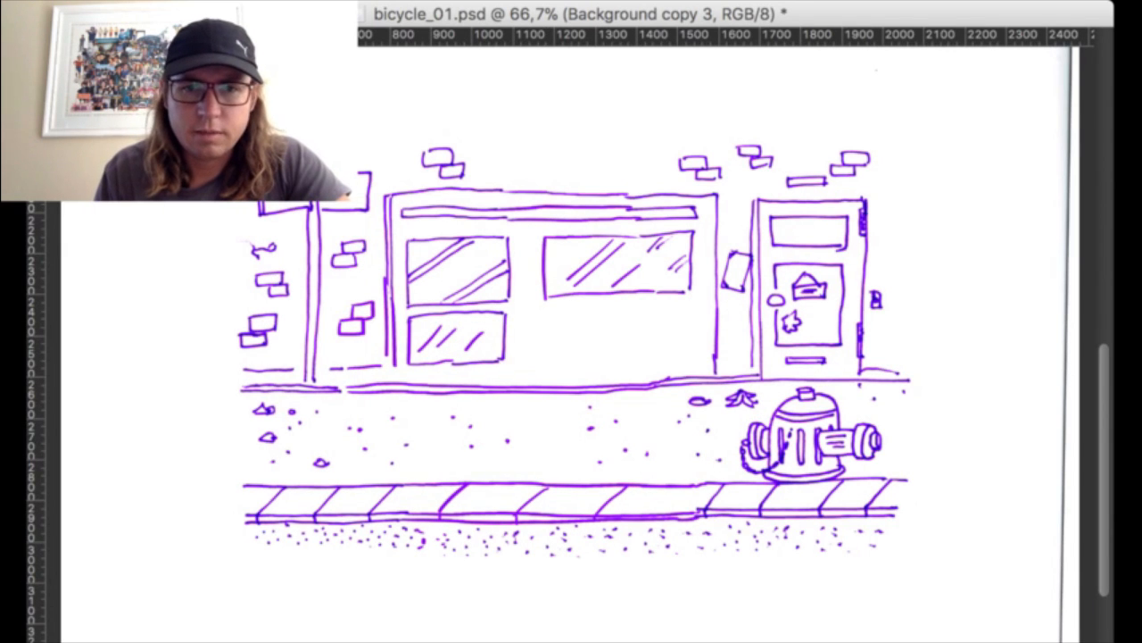
{"action": "scroll", "coordinate": [571, 357], "scroll_direction": "down", "scroll_amount": 1}
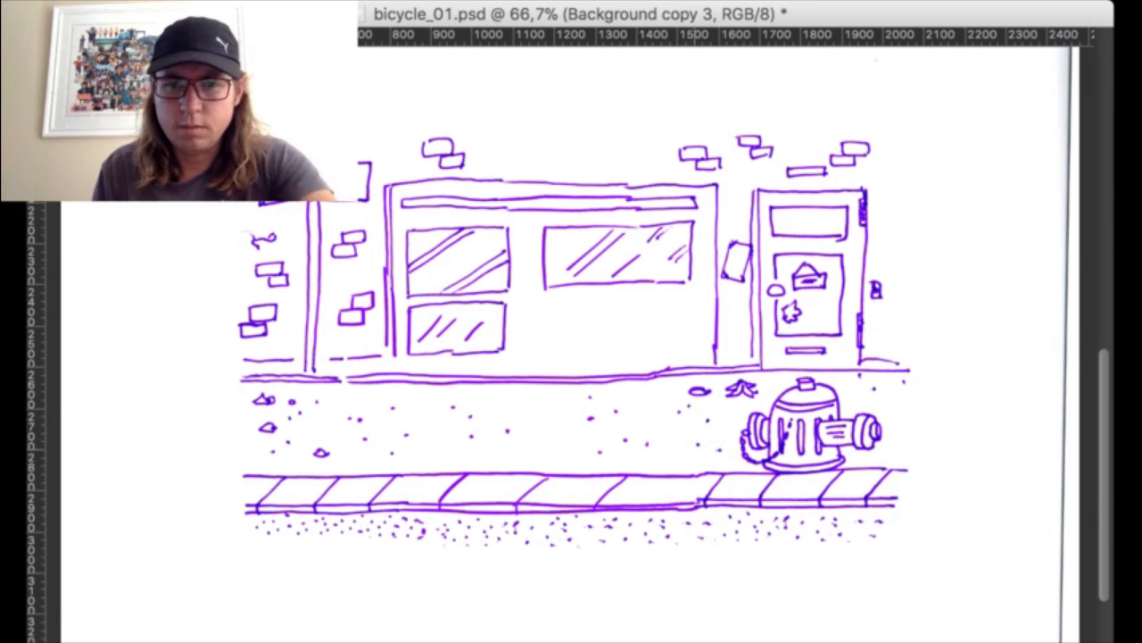
{"action": "key", "text": "super+e"}
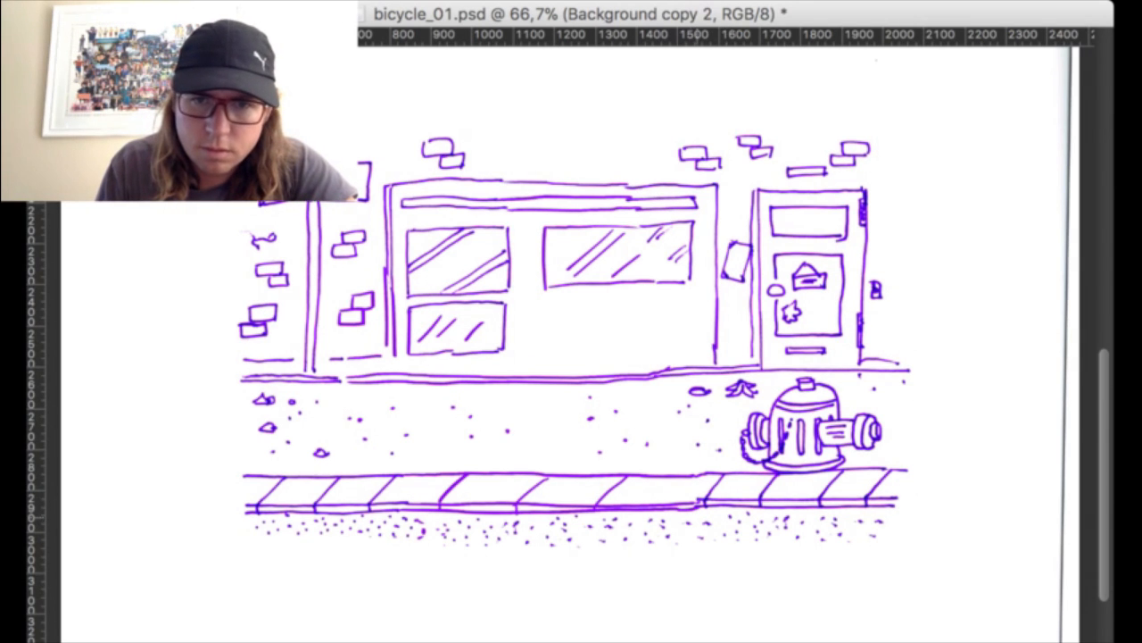
{"action": "left_click", "coordinate": [690, 502]}
{"action": "left_click", "coordinate": [704, 469]}
{"action": "left_click", "coordinate": [792, 469]}
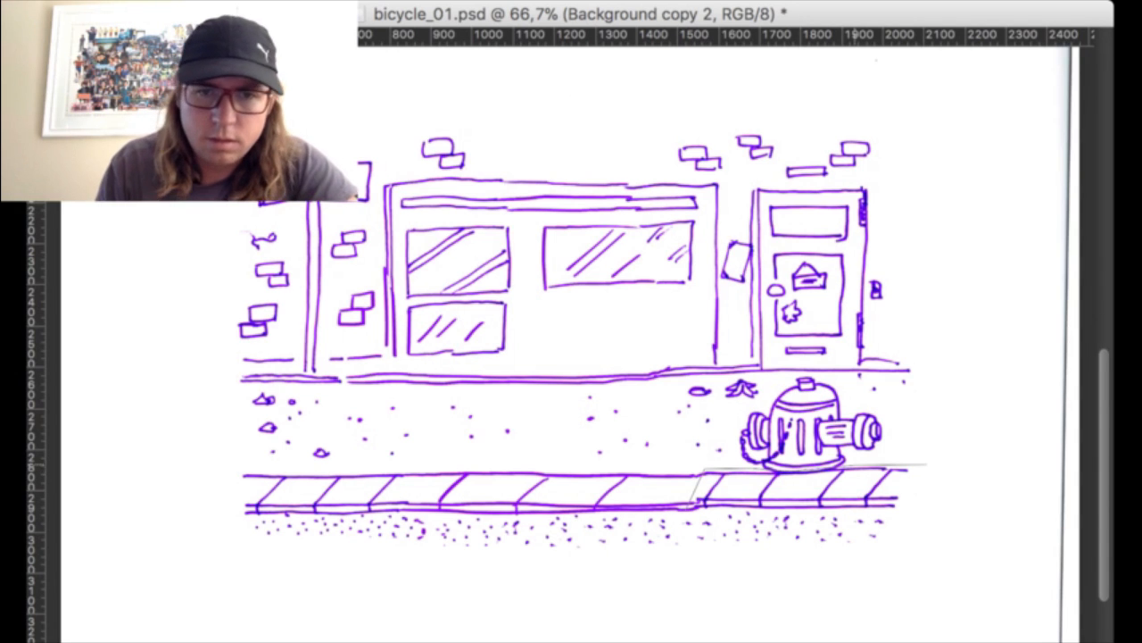
{"action": "left_click", "coordinate": [928, 464]}
{"action": "left_click", "coordinate": [924, 486]}
{"action": "left_click", "coordinate": [874, 558]}
{"action": "double_click", "coordinate": [728, 568]}
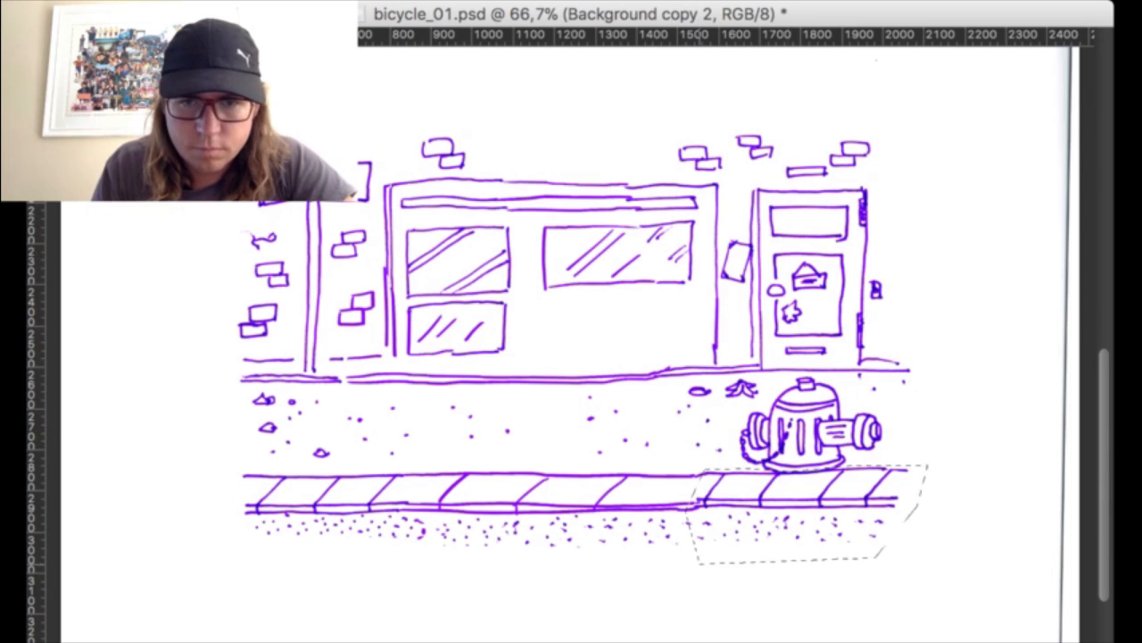
- Put the selected curb section on its own layer and lower it slightly to line up with the rest of the curb
{"action": "key", "text": "super+j"}
{"action": "left_click_drag", "start_coordinate": [857, 500], "coordinate": [858, 503]}
{"action": "key", "text": "Up"}
{"action": "key", "text": "Up"}
{"action": "key", "text": "Up"}
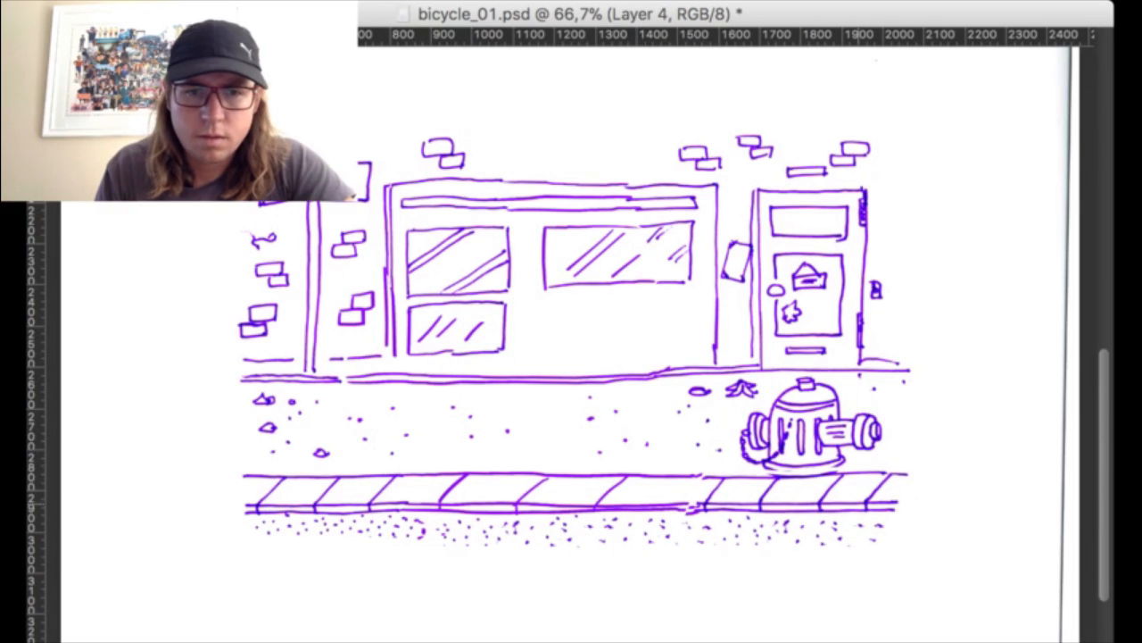
- Join the broken curb lines where the lowered section meets the rest, and merge that section into Background copy 2
{"action": "left_click", "coordinate": [707, 488]}
{"action": "left_click", "coordinate": [748, 477]}
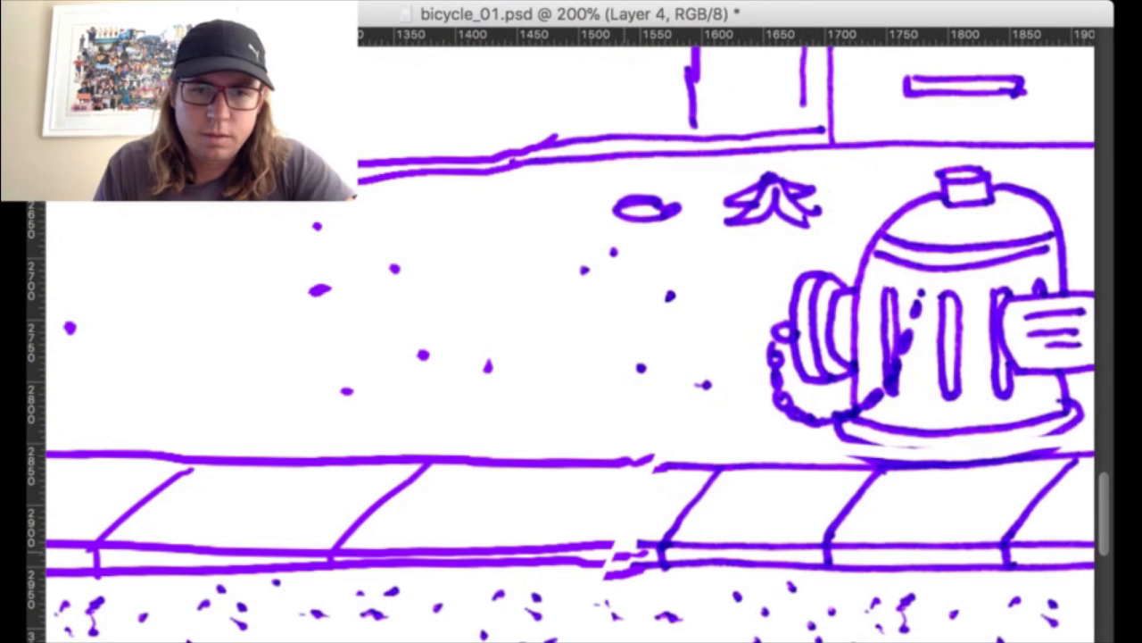
{"action": "mouse_move", "coordinate": [605, 577]}
{"action": "left_mouse_down"}
{"action": "mouse_move", "coordinate": [642, 573]}
{"action": "mouse_move", "coordinate": [626, 556]}
{"action": "mouse_move", "coordinate": [648, 544]}
{"action": "mouse_move", "coordinate": [653, 562]}
{"action": "left_mouse_up"}
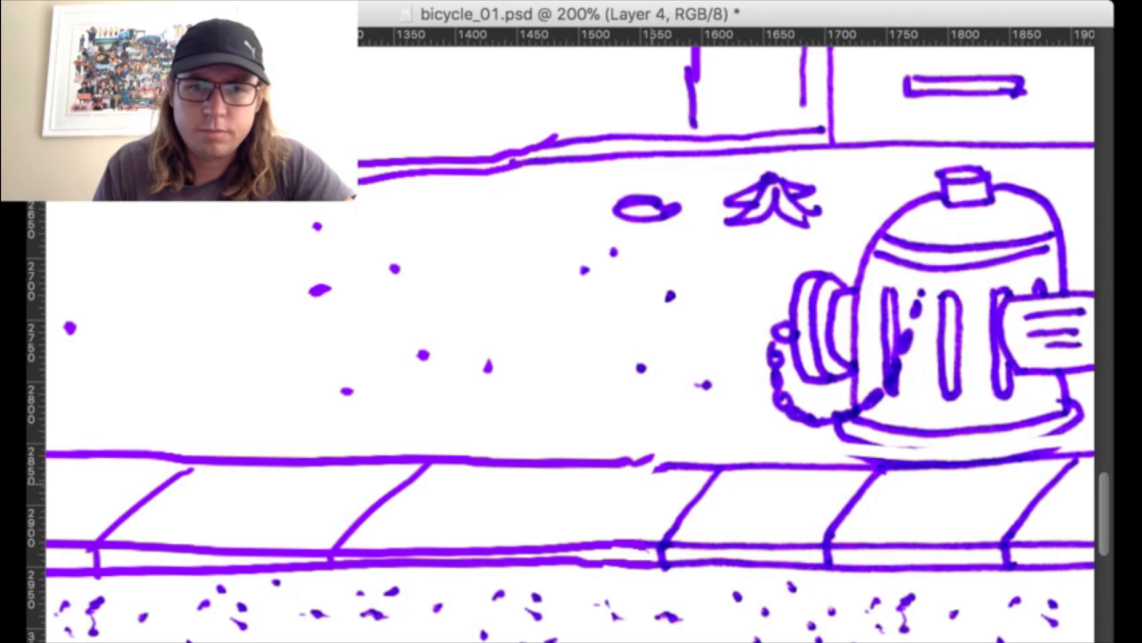
{"action": "key", "text": "alt+["}
{"action": "left_click_drag", "start_coordinate": [652, 459], "coordinate": [638, 463]}
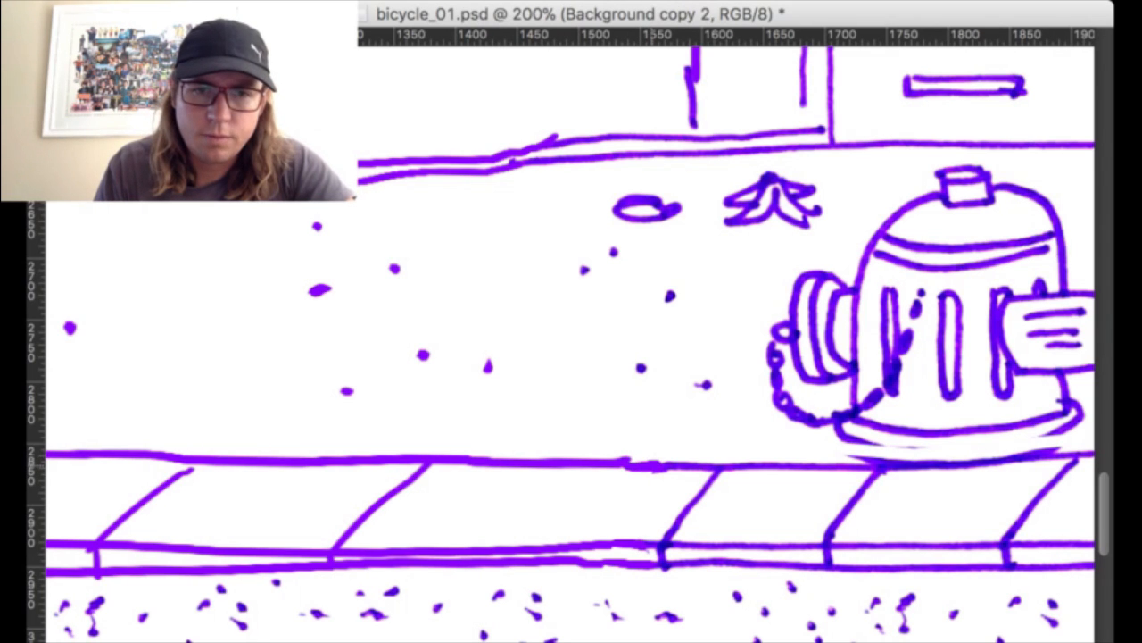
- Redraw the bottom edge of the fire hydrant's base as a thicker curved line resting on the curb
{"action": "scroll", "coordinate": [345, 189], "scroll_direction": "right", "scroll_amount": 6}
{"action": "left_click_drag", "start_coordinate": [513, 434], "coordinate": [719, 430]}
{"action": "left_click_drag", "start_coordinate": [511, 429], "coordinate": [656, 433]}
{"action": "key", "text": "super+z"}
{"action": "mouse_move", "coordinate": [511, 426]}
{"action": "left_mouse_down"}
{"action": "mouse_move", "coordinate": [548, 439]}
{"action": "mouse_move", "coordinate": [721, 419]}
{"action": "left_mouse_up"}
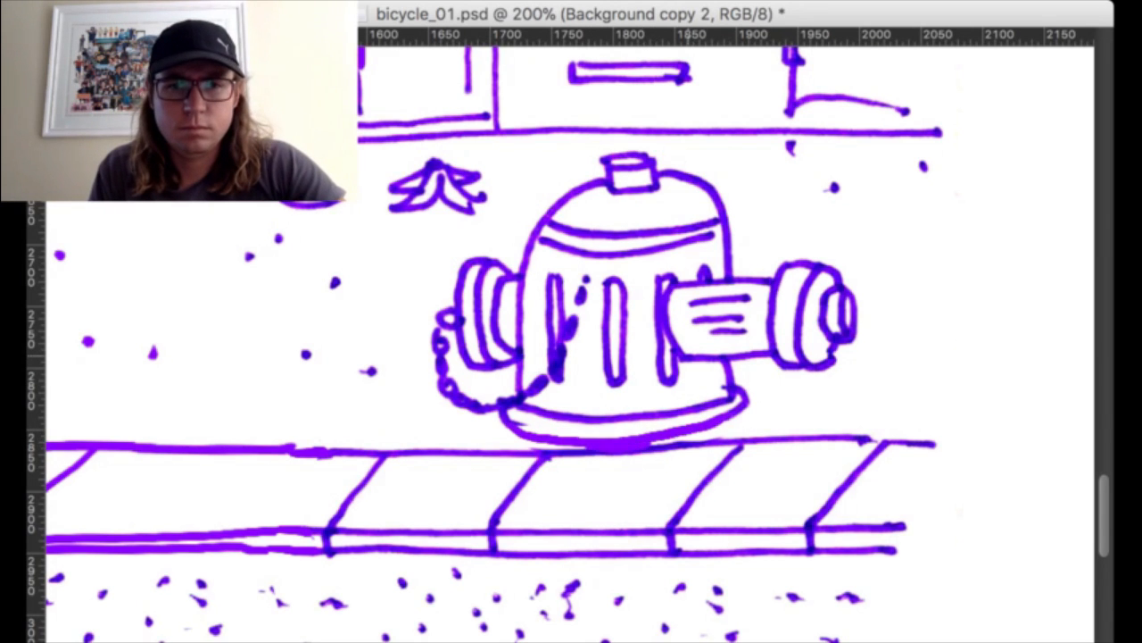
- Fill the sparse areas of the sidewalk with additional small dots, including around the right side of the hydrant
{"action": "key", "text": "super+minus"}
{"action": "key", "text": "super+minus"}
{"action": "left_click_drag", "start_coordinate": [718, 268], "coordinate": [722, 315]}
{"action": "left_click", "coordinate": [522, 438], "text": "super"}
{"action": "left_click", "coordinate": [521, 340]}
{"action": "left_click", "coordinate": [559, 408]}
{"action": "left_click", "coordinate": [577, 379]}
{"action": "left_click", "coordinate": [549, 374]}
{"action": "left_click", "coordinate": [452, 406]}
{"action": "left_click", "coordinate": [373, 352]}
{"action": "left_click", "coordinate": [390, 409]}
{"action": "left_click", "coordinate": [721, 355]}
{"action": "left_click_drag", "start_coordinate": [721, 355], "coordinate": [608, 312]}
{"action": "left_click", "coordinate": [984, 264]}
{"action": "left_click", "coordinate": [961, 299]}
{"action": "left_click", "coordinate": [977, 342]}
{"action": "left_click", "coordinate": [953, 370]}
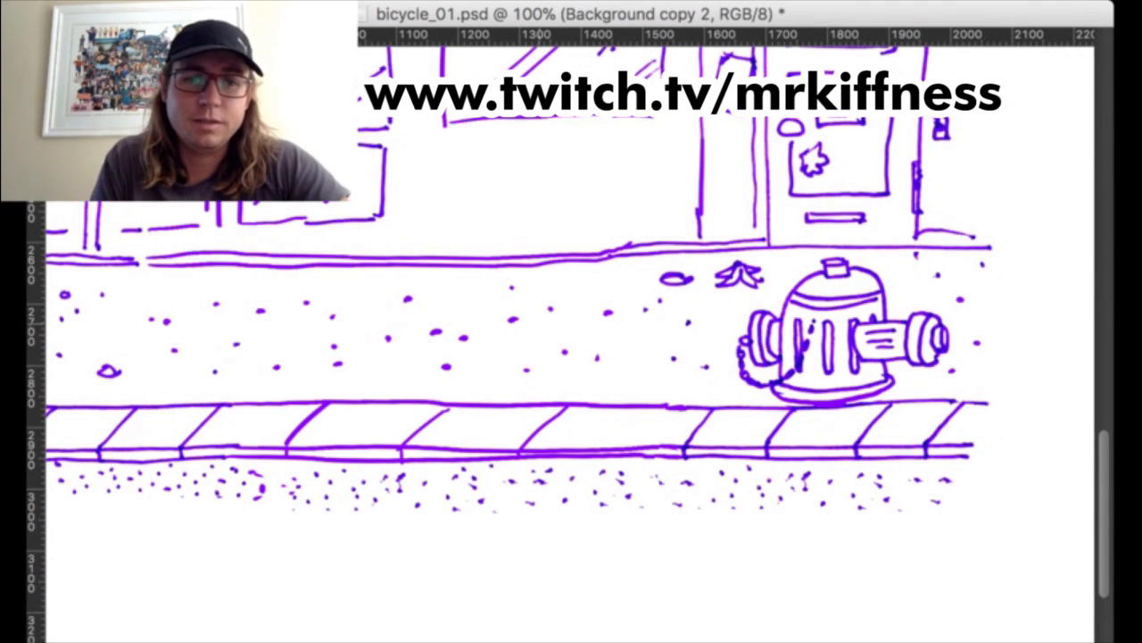
- Draw a small pebble-like mark with a few dots on the curb slab to the left of the hydrant
{"action": "left_click_drag", "start_coordinate": [539, 336], "coordinate": [762, 363]}
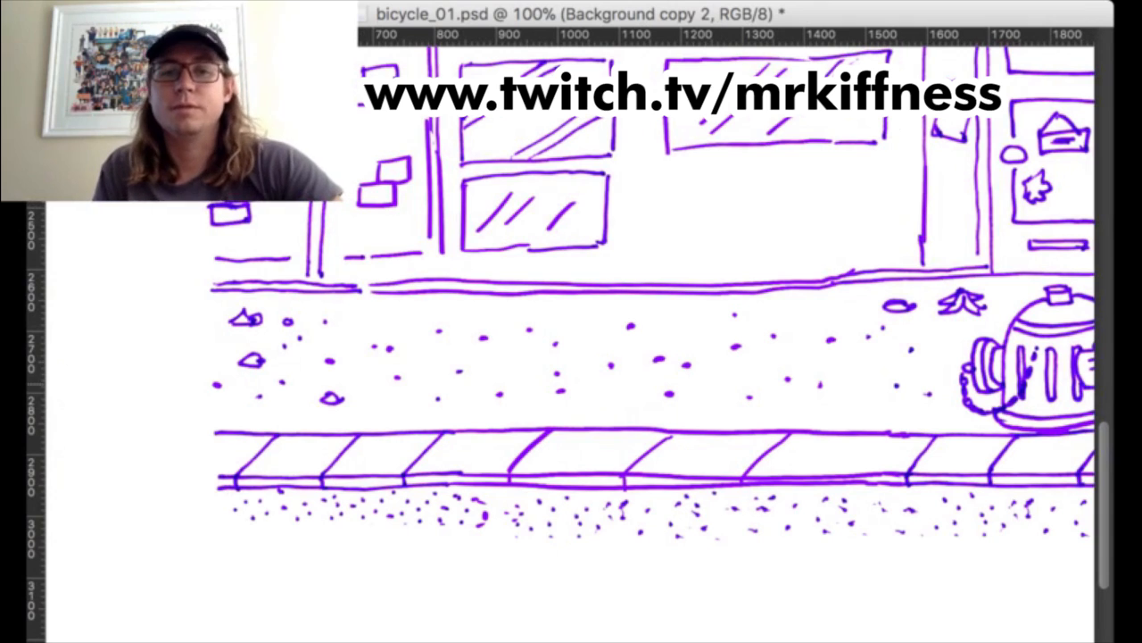
{"action": "key", "text": "super+minus"}
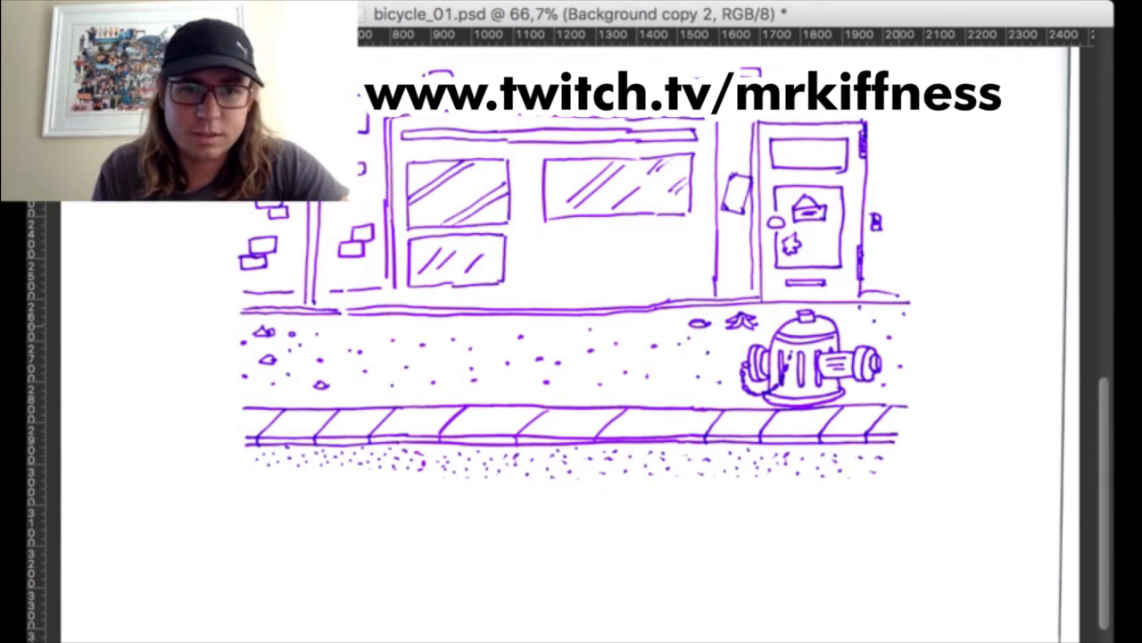
{"action": "key", "text": "super+plus"}
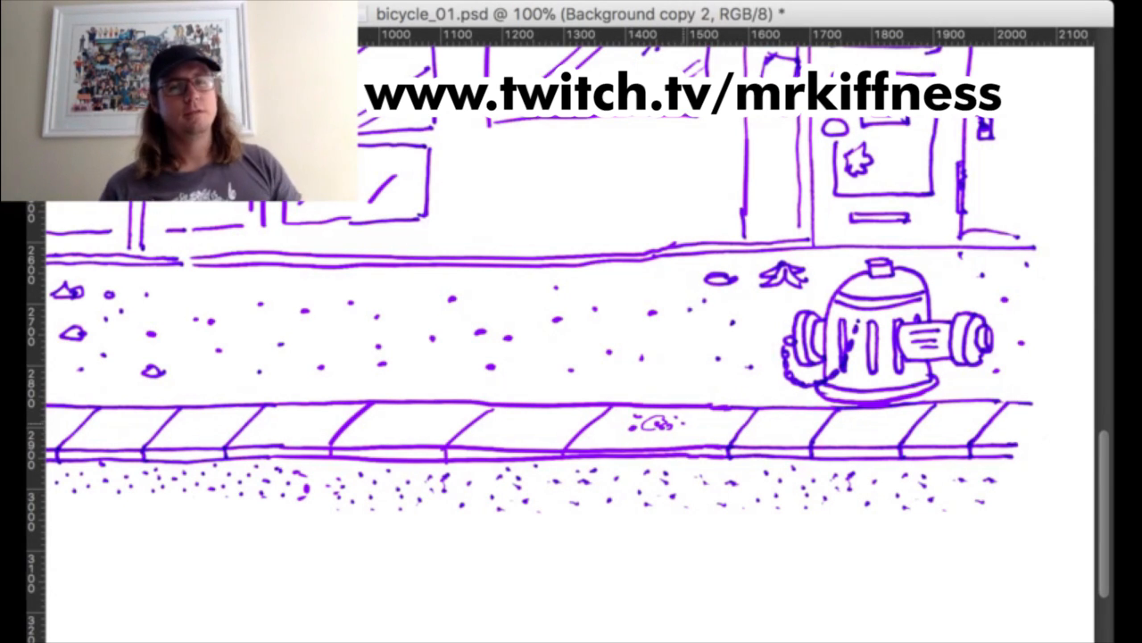
{"action": "key", "text": "super+minus"}
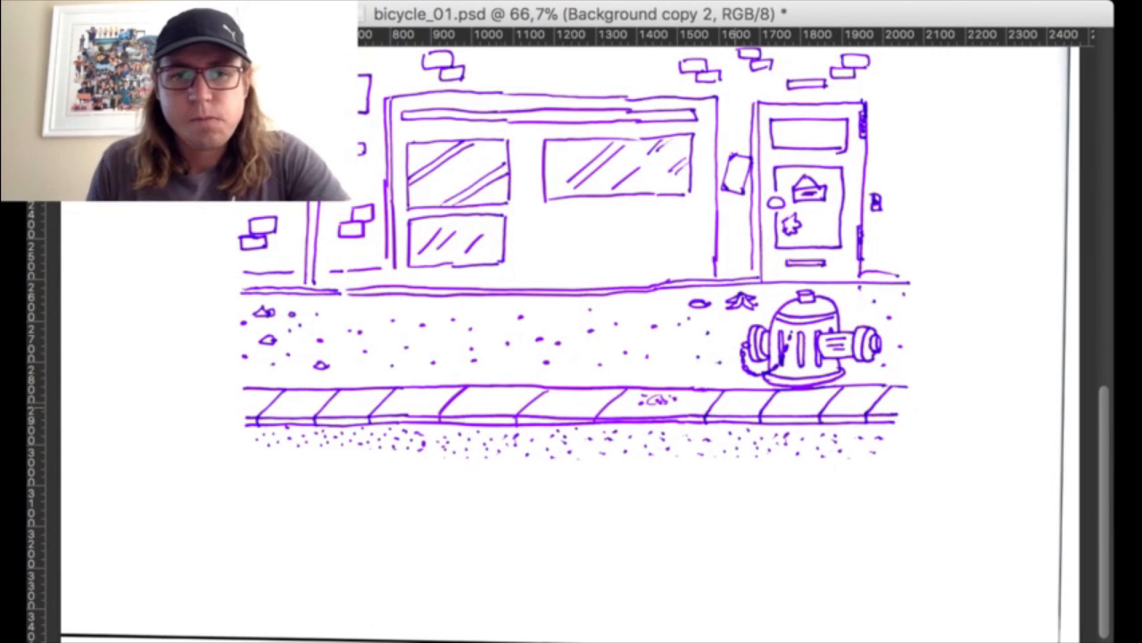
- Select a wide rectangle around the whole street scene and make the Background layer active
{"action": "key", "text": "super+minus"}
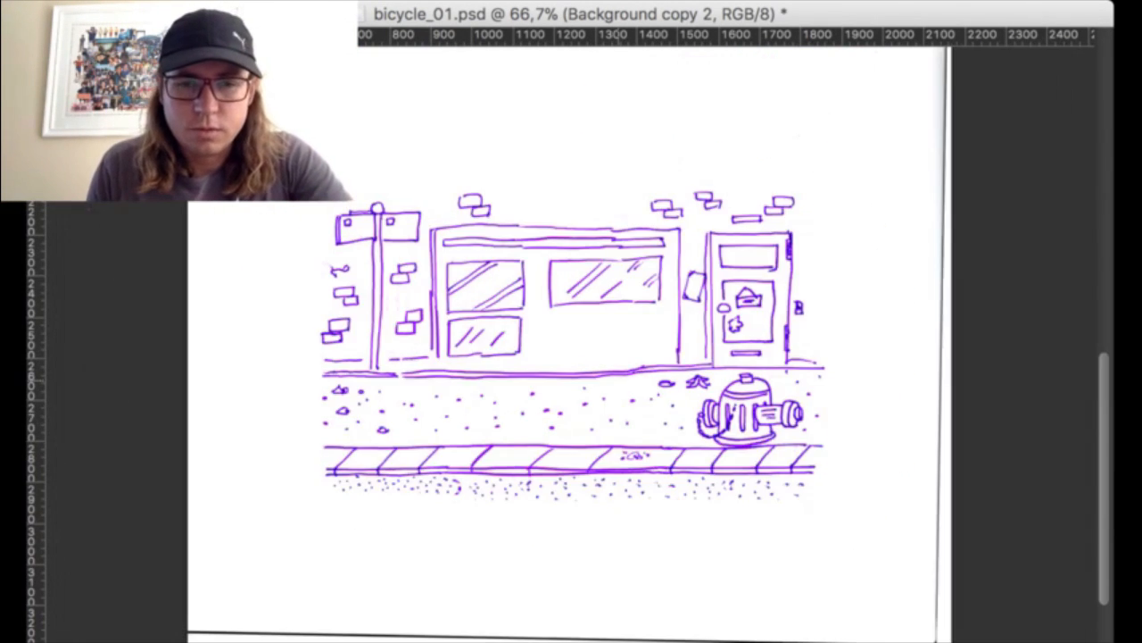
{"action": "key", "text": "super+minus"}
{"action": "key", "text": "super+plus"}
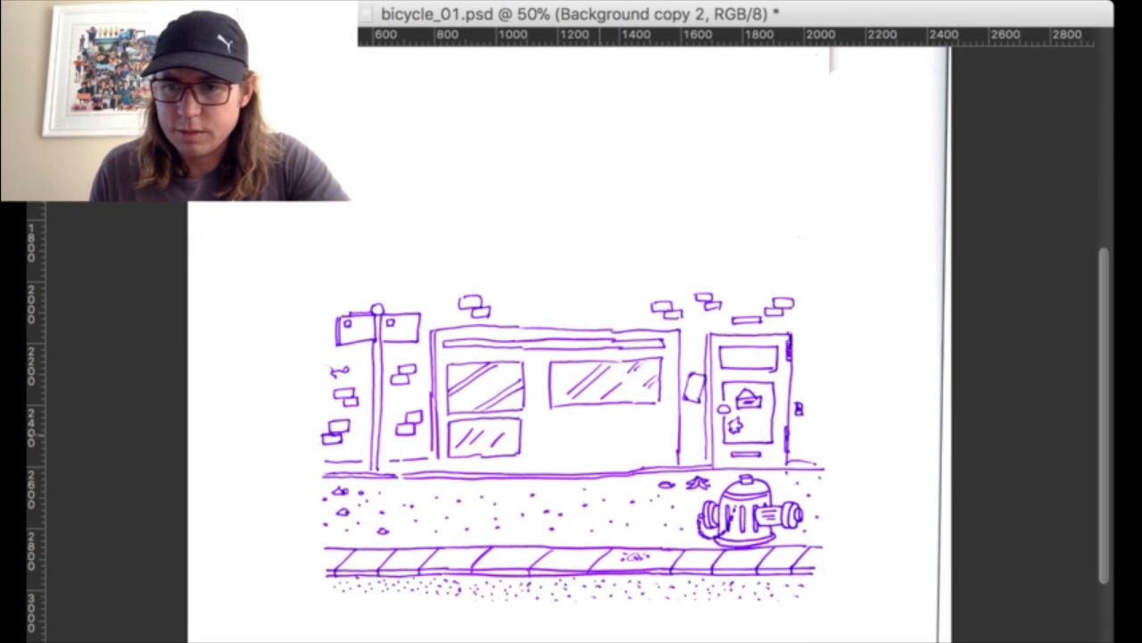
{"action": "key", "text": "super+minus"}
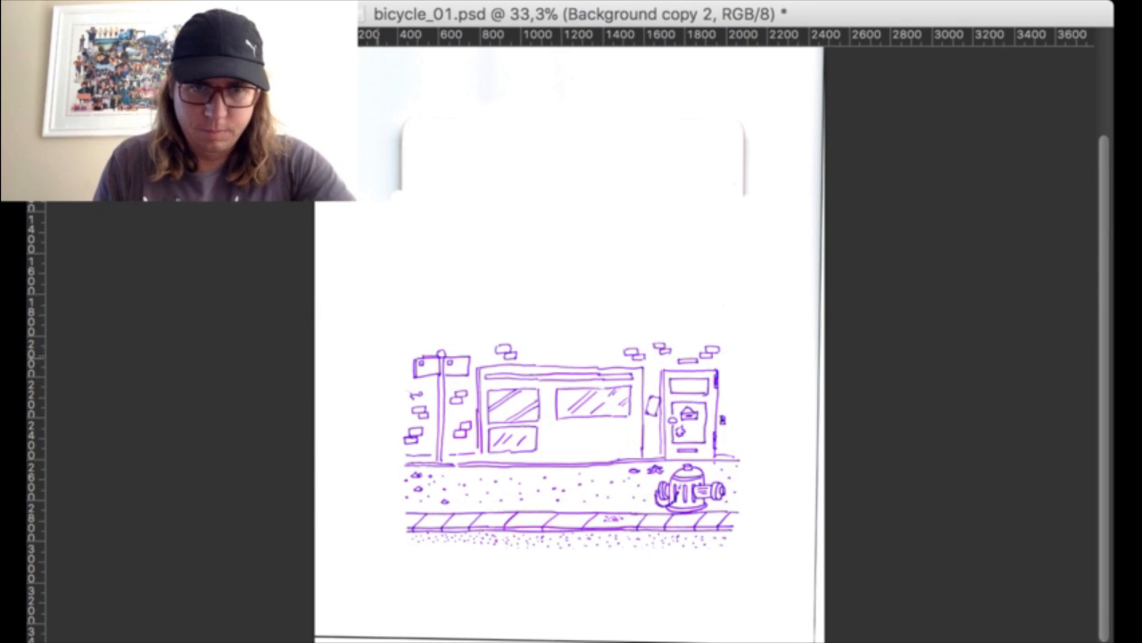
{"action": "mouse_move", "coordinate": [323, 343]}
{"action": "left_mouse_down"}
{"action": "mouse_move", "coordinate": [742, 529]}
{"action": "mouse_move", "coordinate": [813, 547]}
{"action": "left_mouse_up"}
{"action": "key", "text": "super+d"}
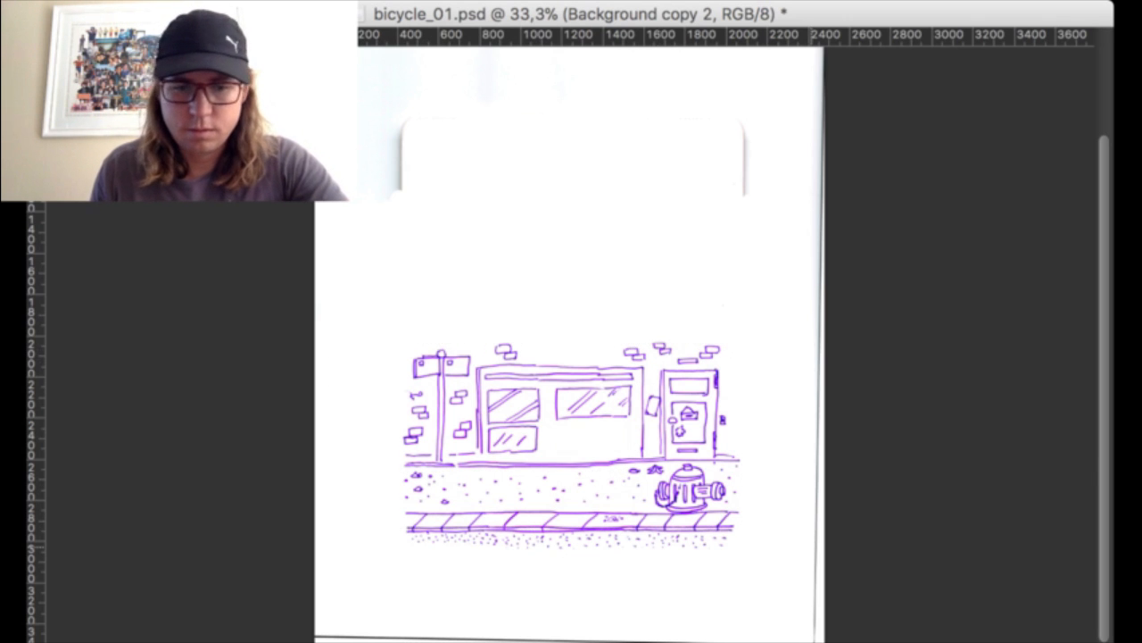
{"action": "key", "text": "super+z"}
{"action": "key", "text": "alt+["}
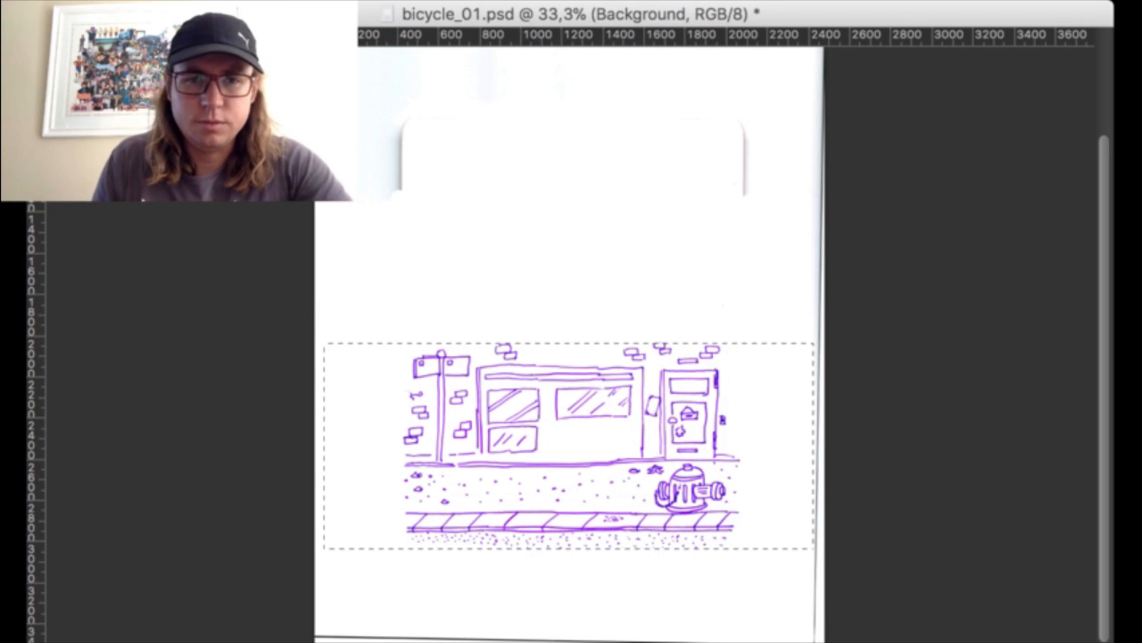
- Crop the canvas to the selected street area, adding a little extra height above and below the drawing
{"action": "key", "text": "c"}
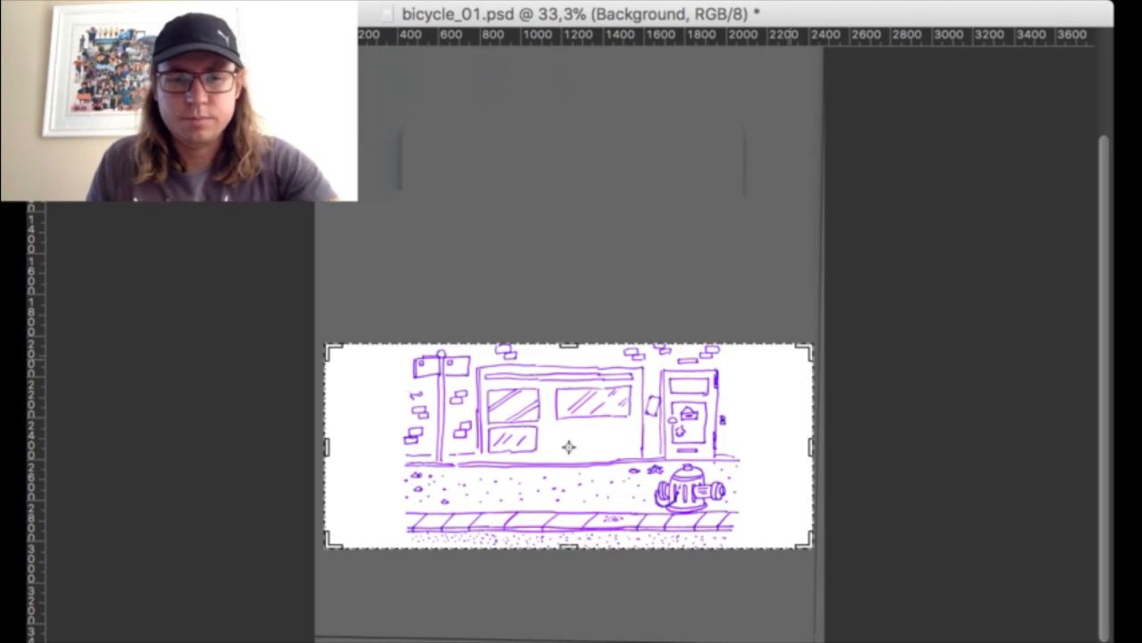
{"action": "key", "text": "Escape"}
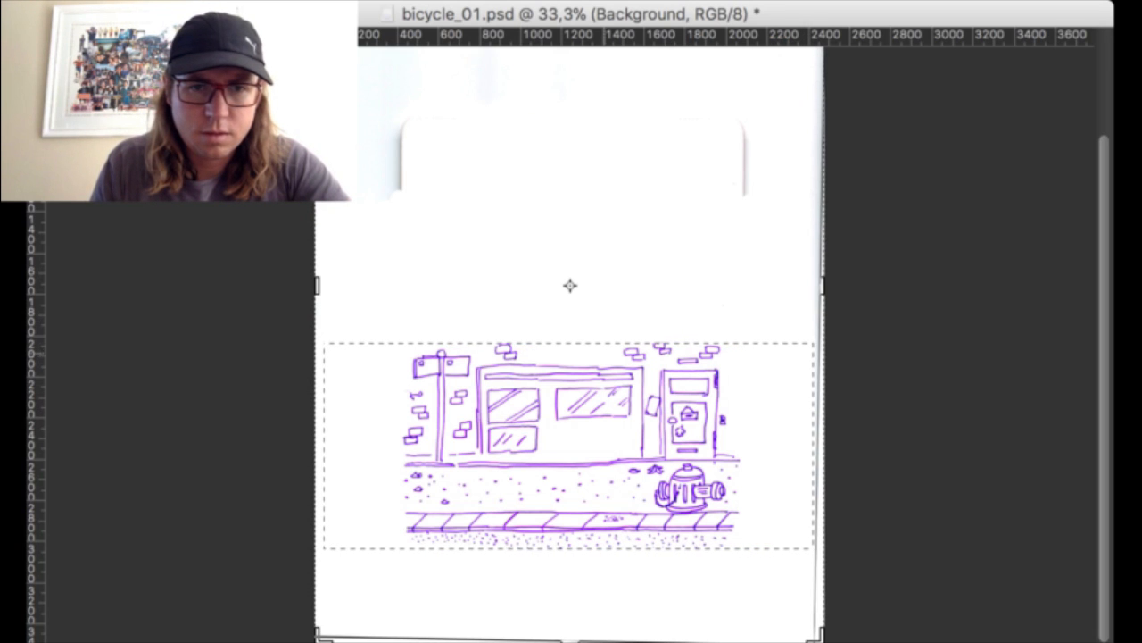
{"action": "key", "text": "m"}
{"action": "key", "text": "c"}
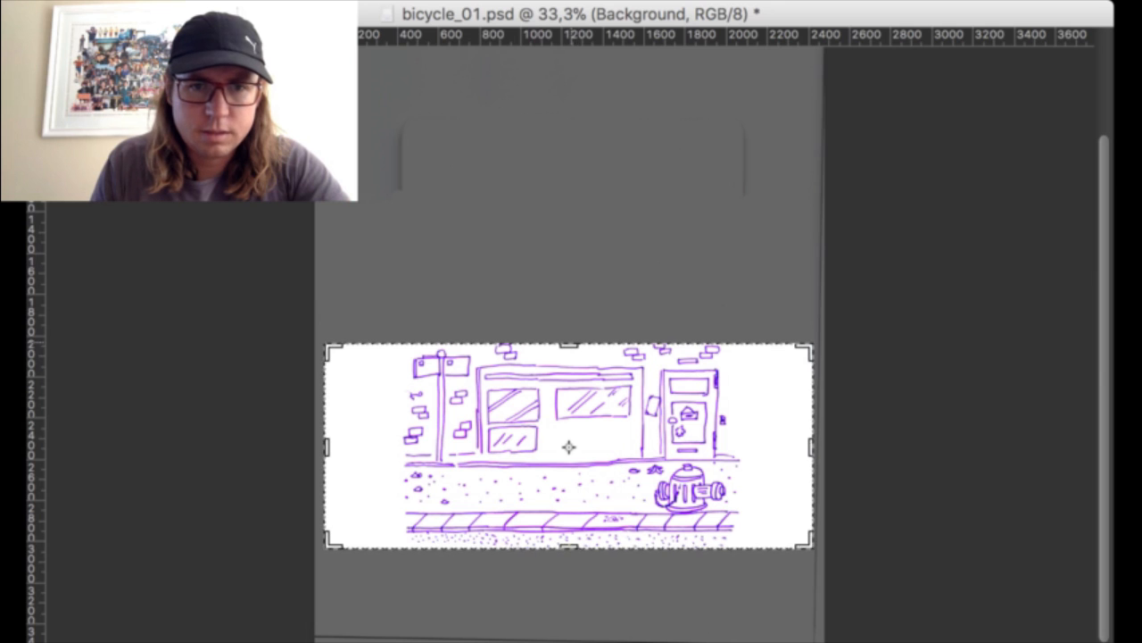
{"action": "left_click_drag", "start_coordinate": [567, 333], "coordinate": [568, 337]}
{"action": "key", "text": "Return"}
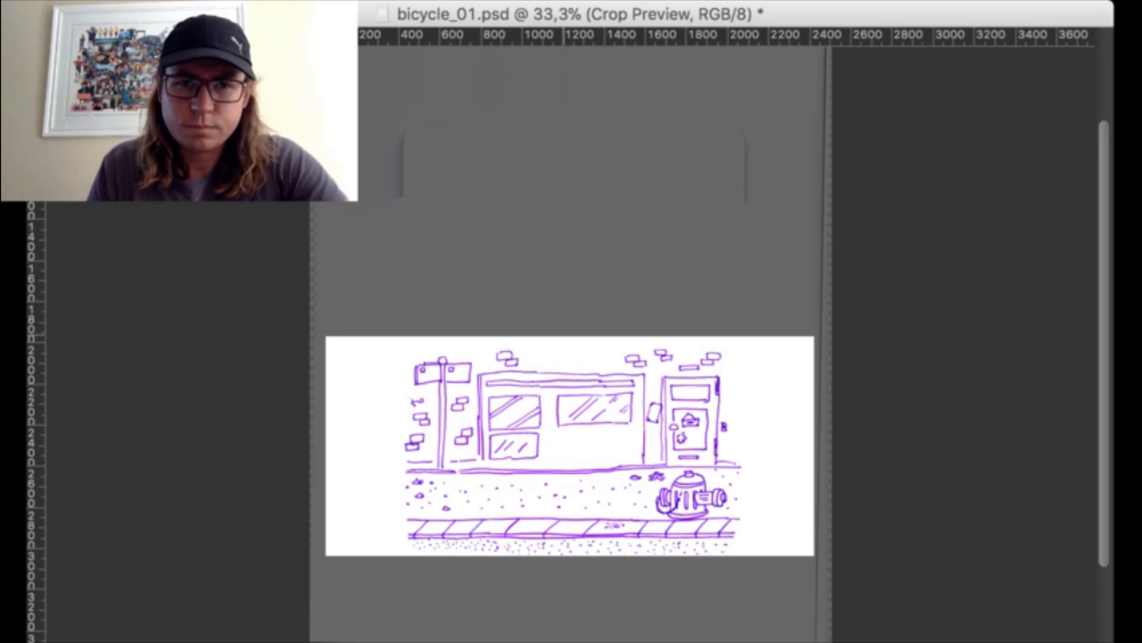
- Extend the canvas equally on both sides of the street to about twice its width
{"action": "scroll", "coordinate": [570, 446], "scroll_direction": "up", "scroll_amount": 3}
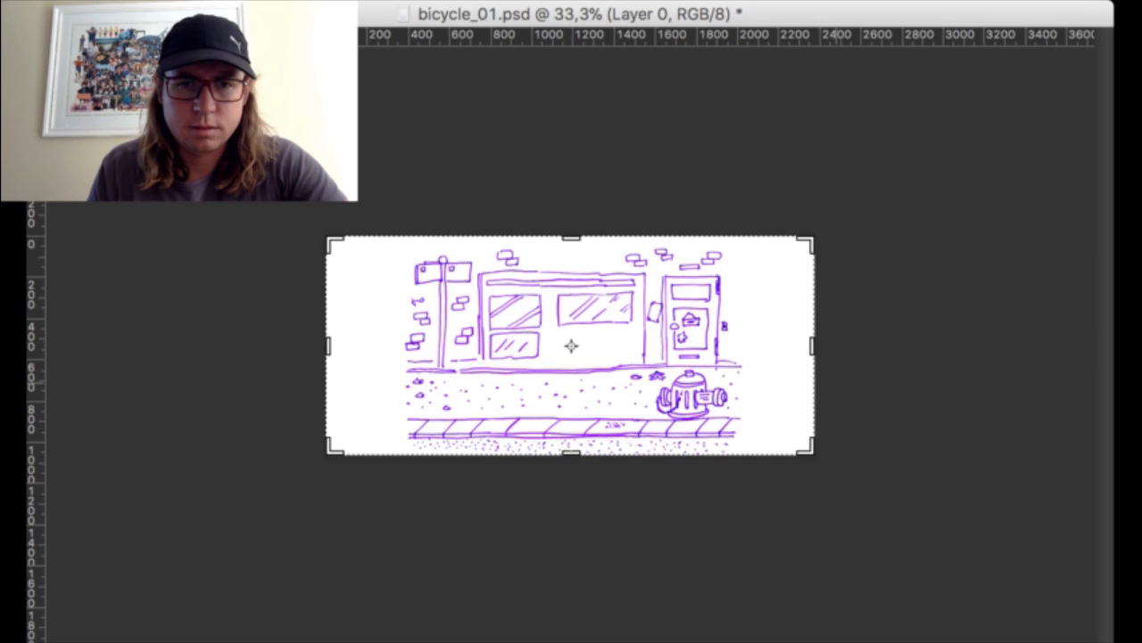
{"action": "left_click", "coordinate": [816, 346]}
{"action": "left_click_drag", "start_coordinate": [810, 345], "coordinate": [1087, 345]}
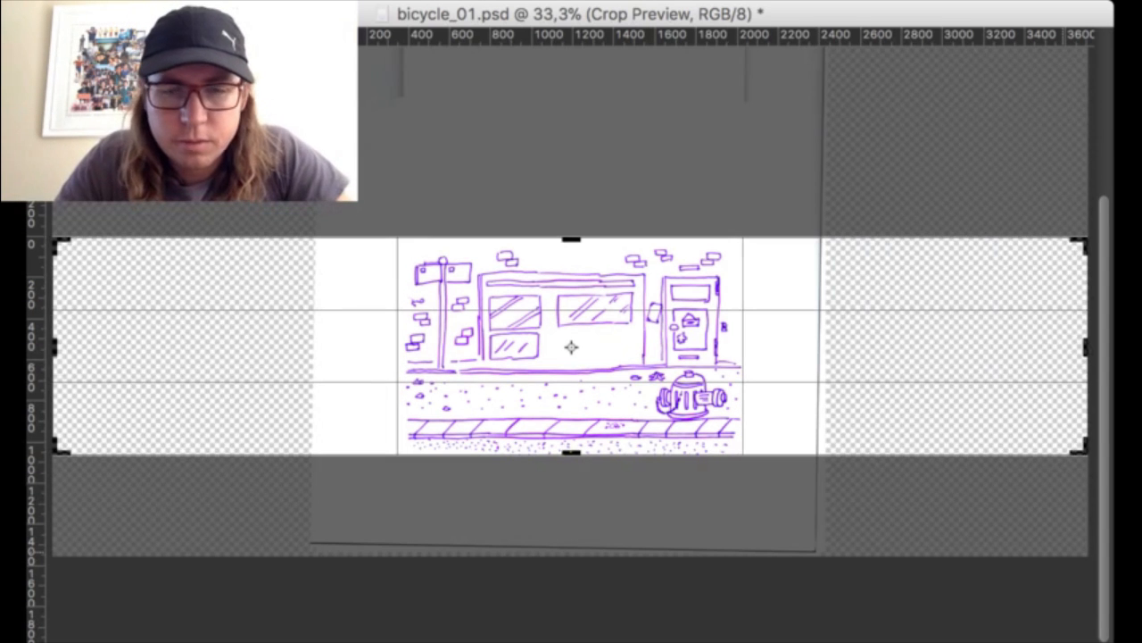
{"action": "key", "text": "Return"}
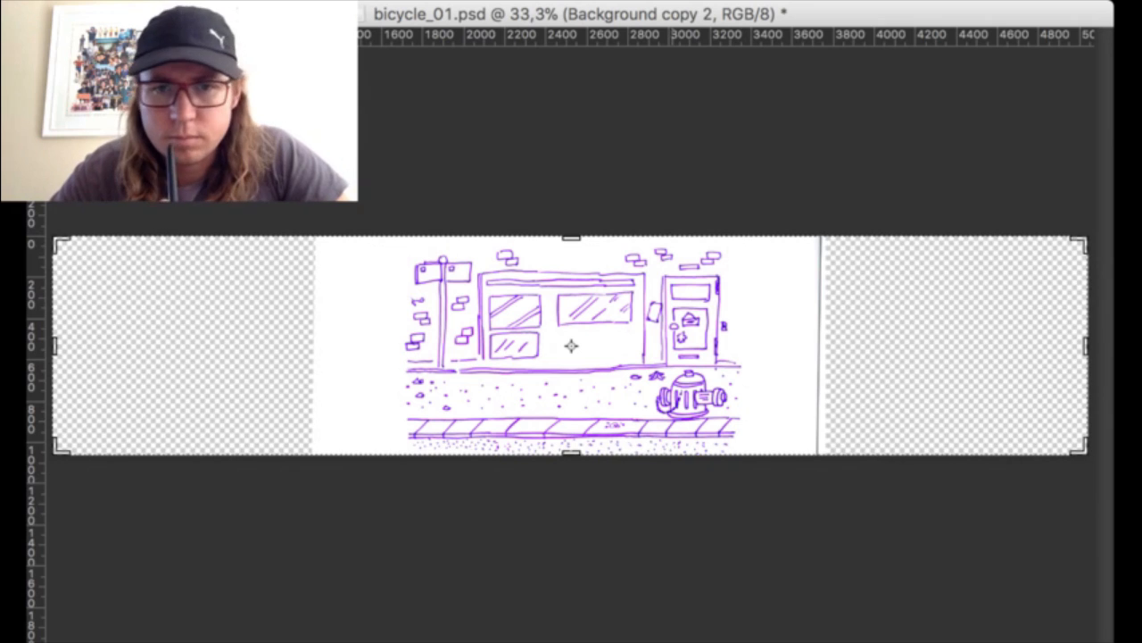
{"action": "key", "text": "Return"}
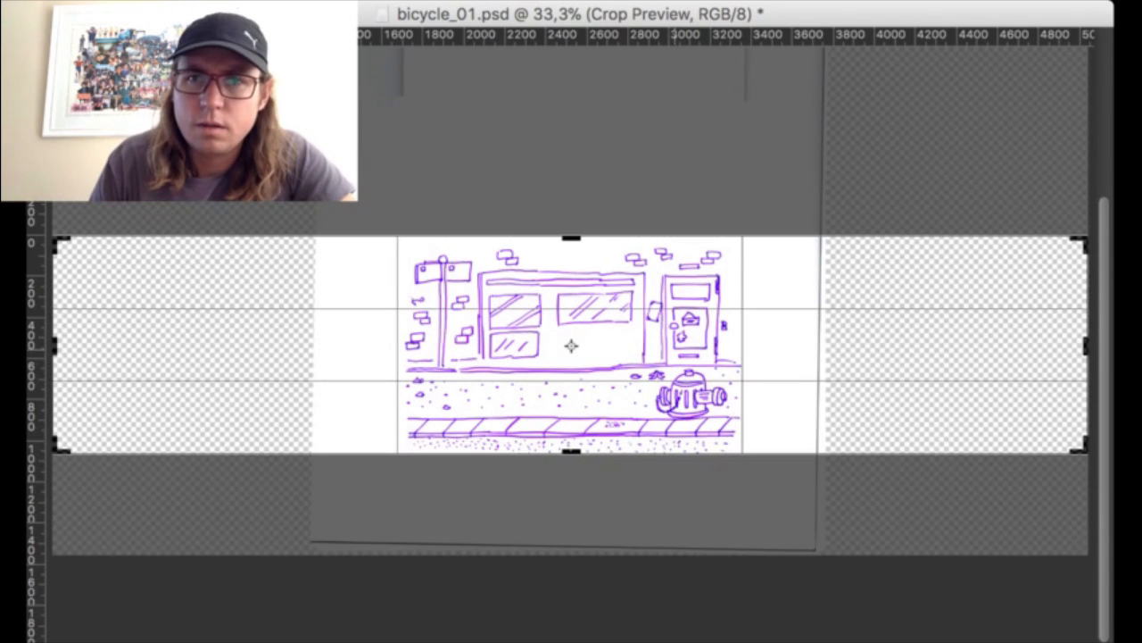
{"action": "key", "text": "Return"}
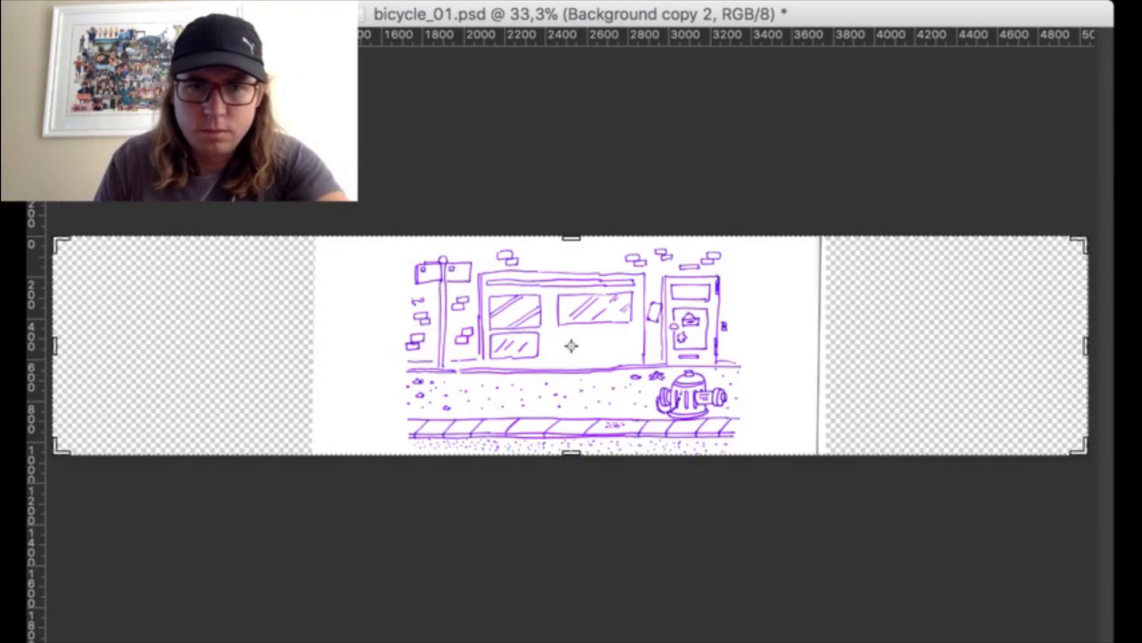
- Select the full street drawing on Background copy 2 and copy it to a new layer
{"action": "key", "text": "v"}
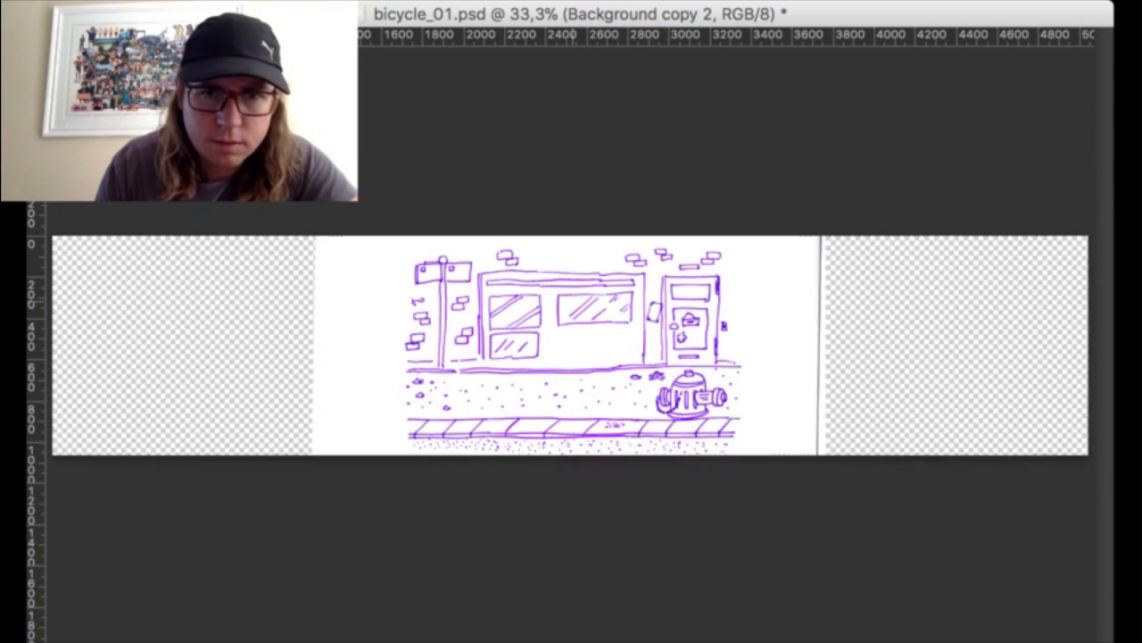
{"action": "mouse_move", "coordinate": [397, 230]}
{"action": "left_mouse_down"}
{"action": "mouse_move", "coordinate": [586, 378]}
{"action": "mouse_move", "coordinate": [755, 457]}
{"action": "left_mouse_up"}
{"action": "key", "text": "ctrl+j"}
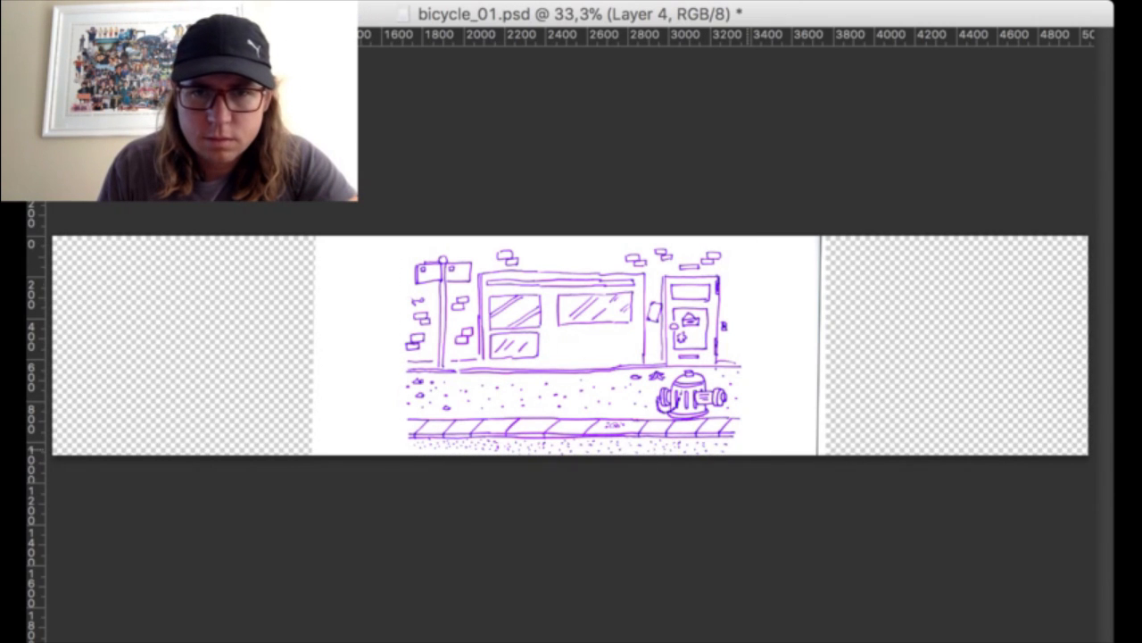
- Position the copied street so it continues the original on its right side, and fill Layer 3 beneath with white
{"action": "left_click_drag", "start_coordinate": [572, 348], "coordinate": [877, 348]}
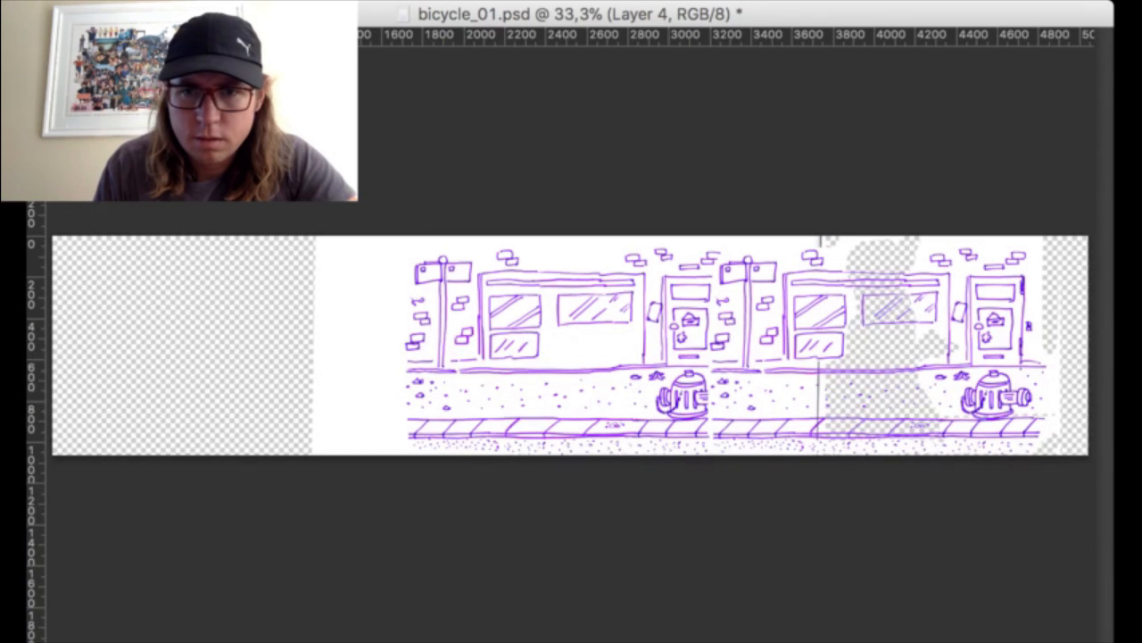
{"action": "left_click_drag", "start_coordinate": [877, 348], "coordinate": [904, 348]}
{"action": "key", "text": "shift+Left"}
{"action": "key", "text": "Left"}
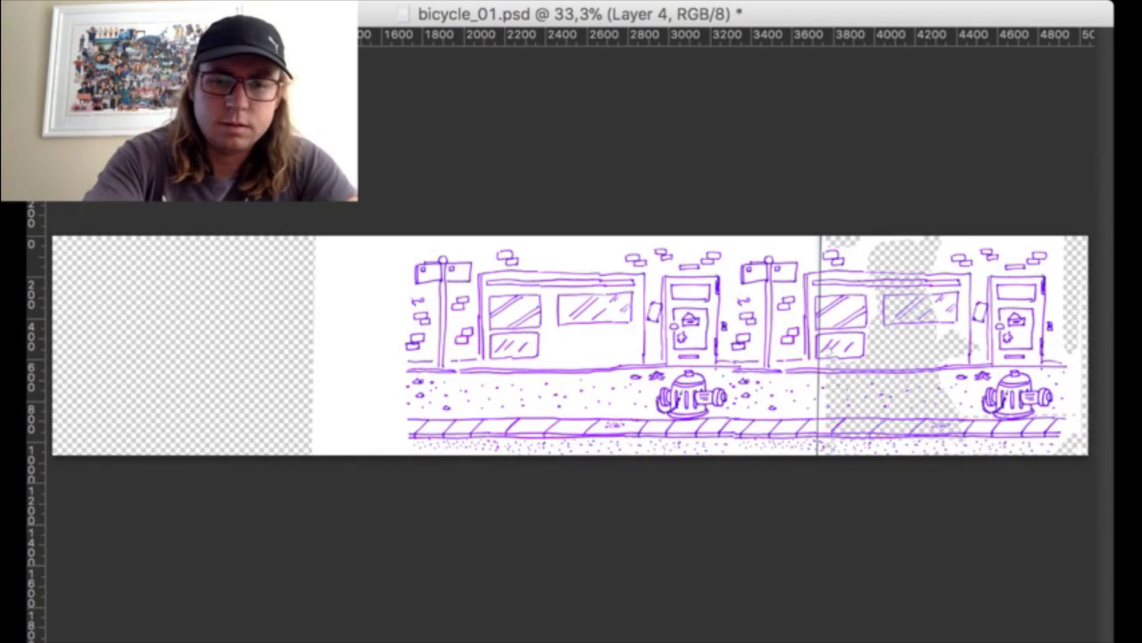
{"action": "key", "text": "alt+bracketleft"}
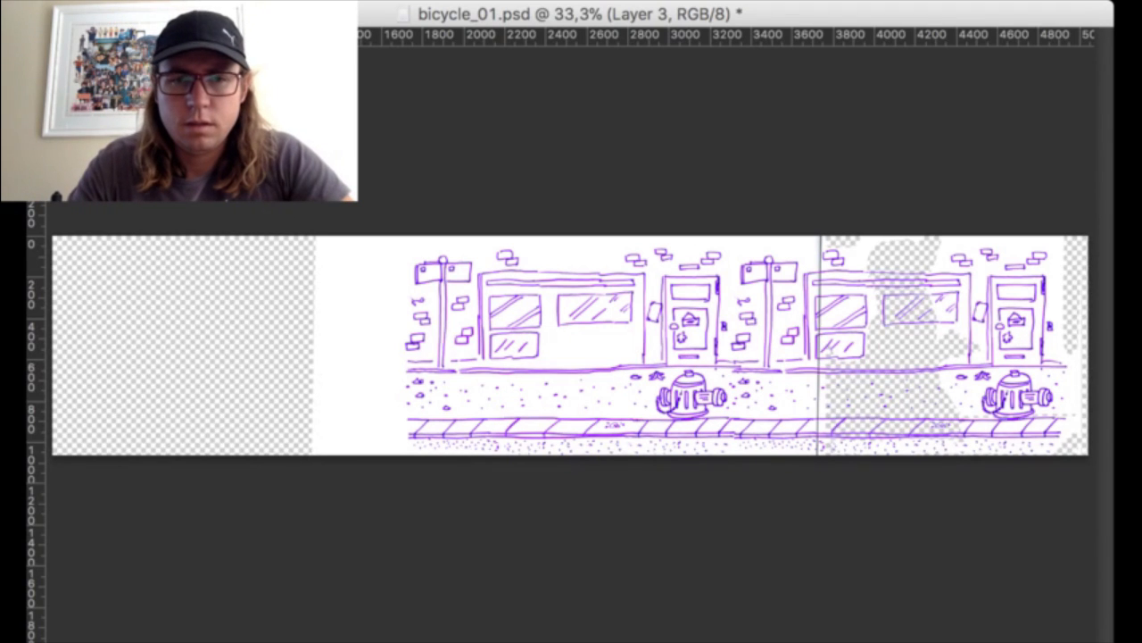
{"action": "key", "text": "super+BackSpace"}
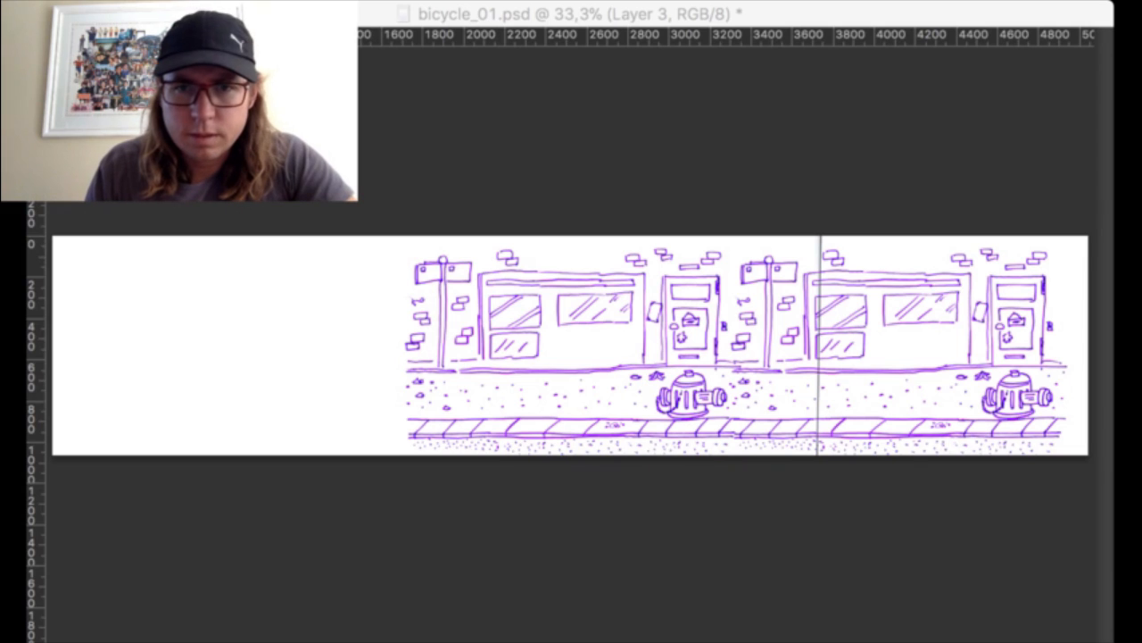
- Make Background copy 2 active and erase the dark vertical line running through the right-hand storefront
{"action": "left_click", "coordinate": [821, 382]}
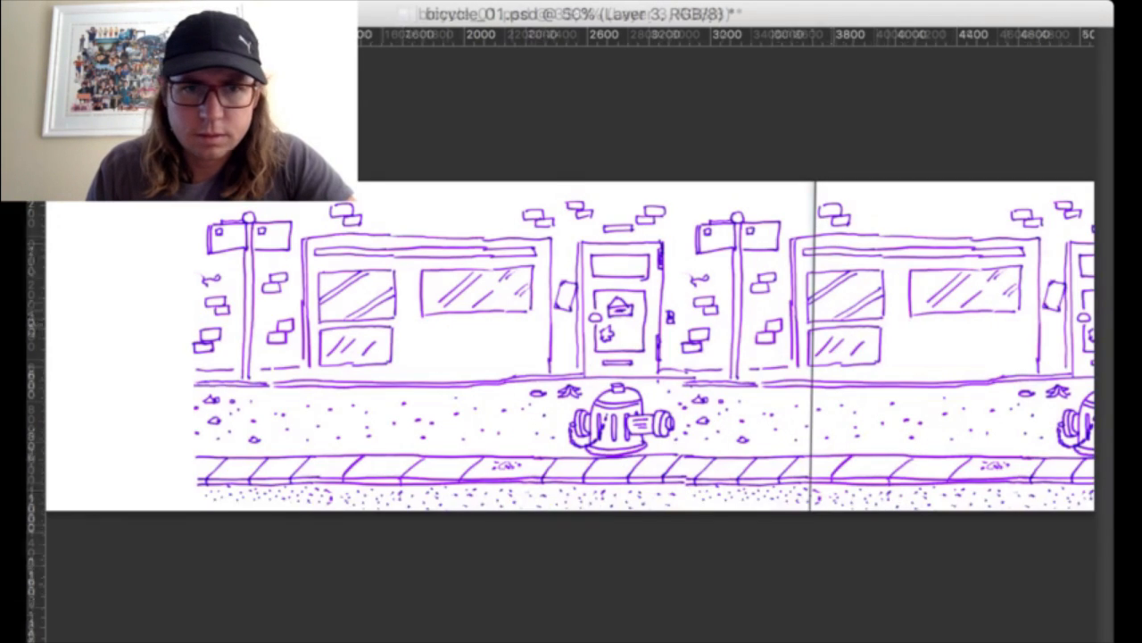
{"action": "left_click", "coordinate": [822, 382]}
{"action": "left_click", "coordinate": [821, 382]}
{"action": "left_click", "coordinate": [822, 384], "text": "alt"}
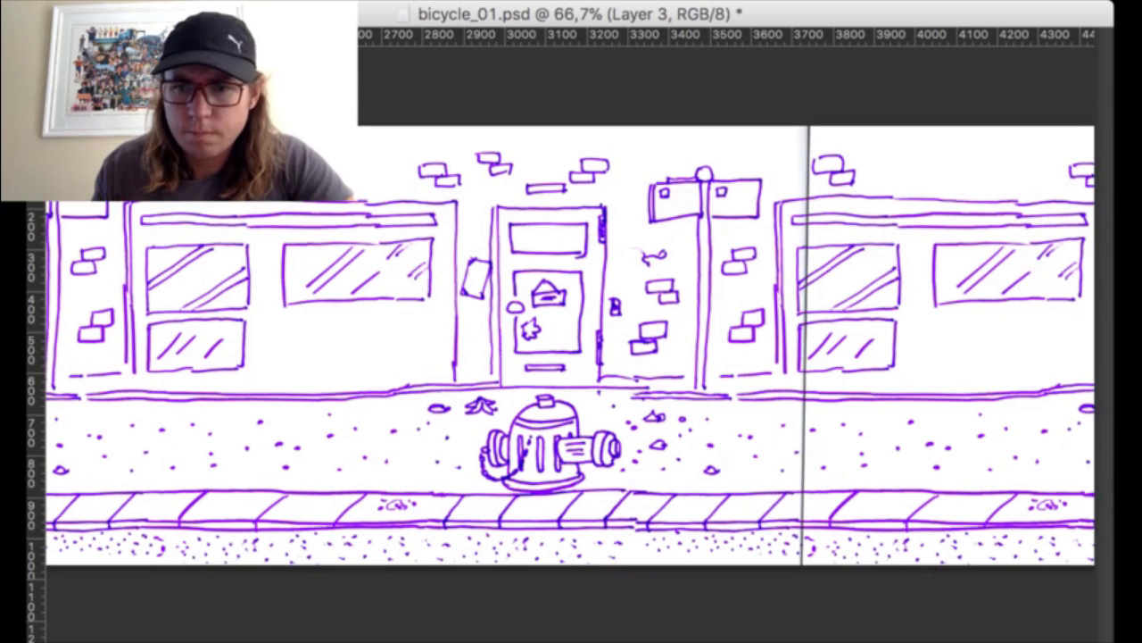
{"action": "key", "text": "super+comma"}
{"action": "key", "text": "super+comma"}
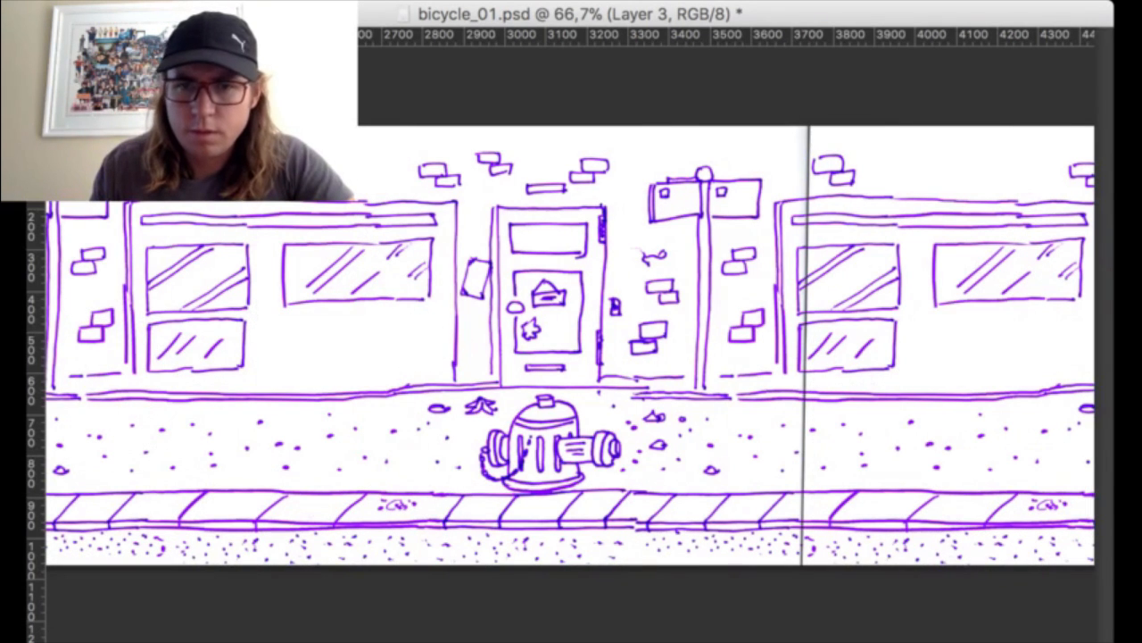
{"action": "key", "text": "super+comma"}
{"action": "key", "text": "super+comma"}
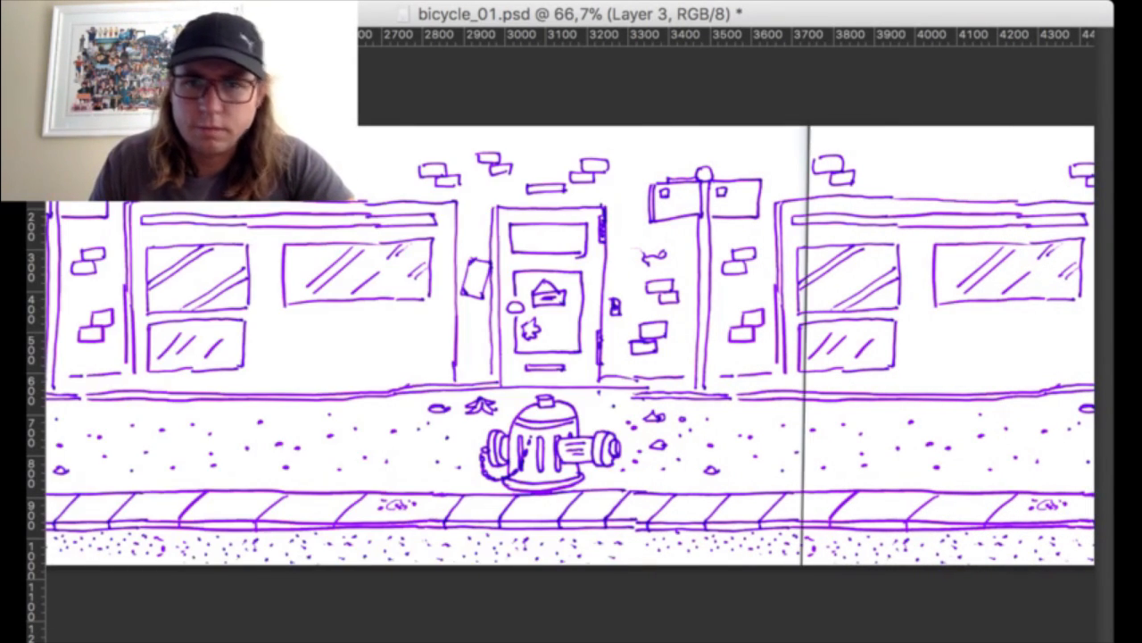
{"action": "key", "text": "alt+bracketleft"}
{"action": "left_click_drag", "start_coordinate": [813, 123], "coordinate": [825, 600]}
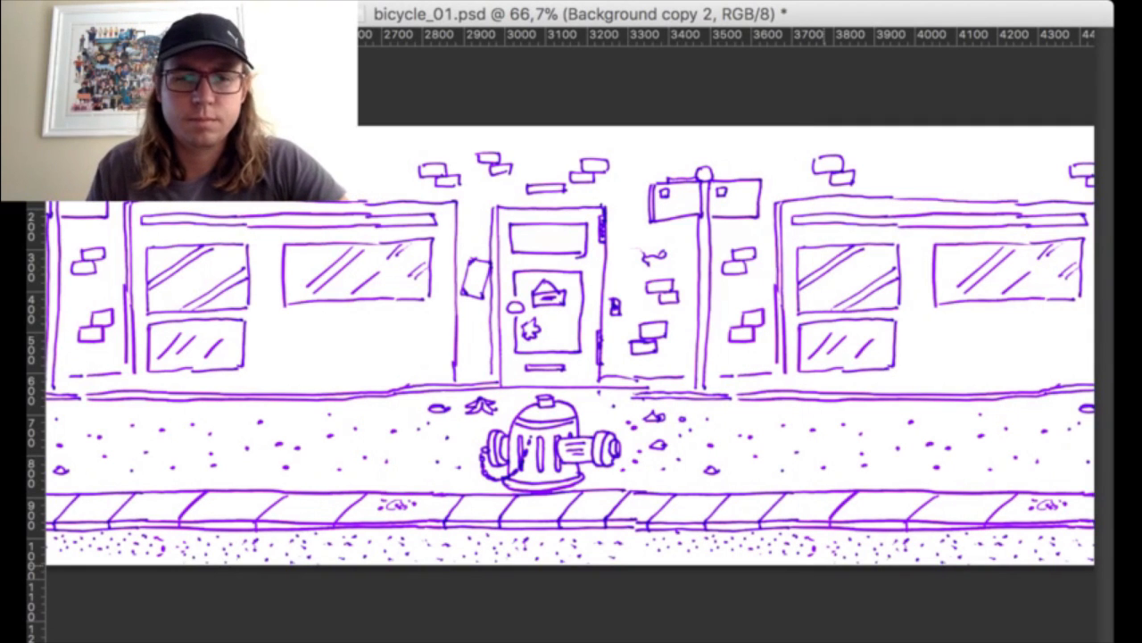
- Duplicate Background copy 2, align the copy to the left of the original street so the lines join, and merge it down
{"action": "left_click_drag", "start_coordinate": [686, 394], "coordinate": [917, 395]}
{"action": "key", "text": "super+minus"}
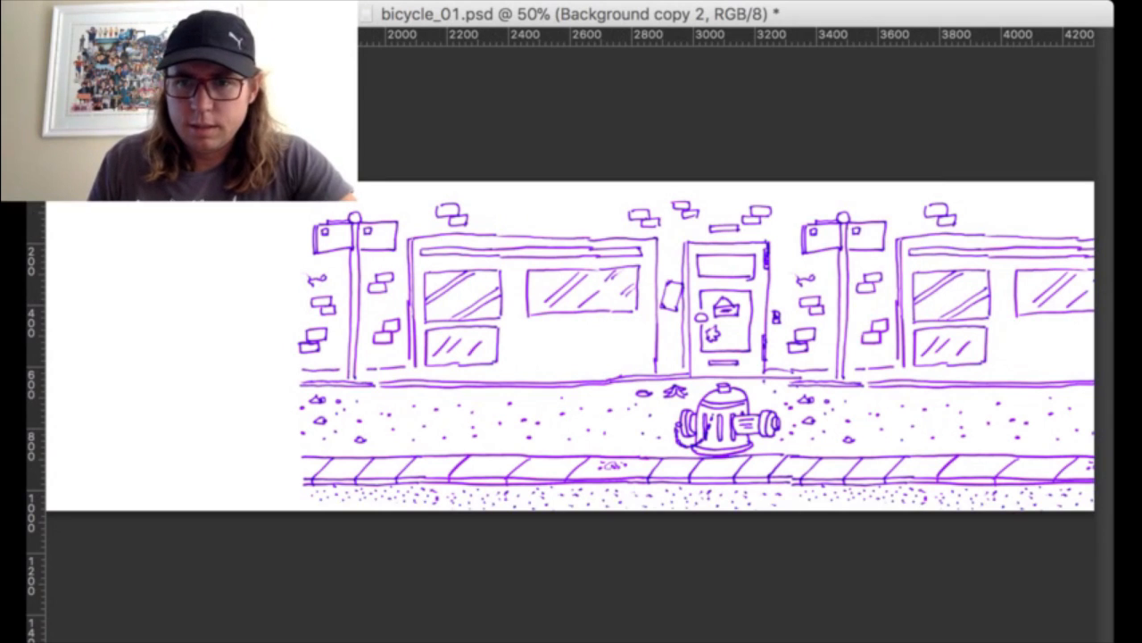
{"action": "key", "text": "super+j"}
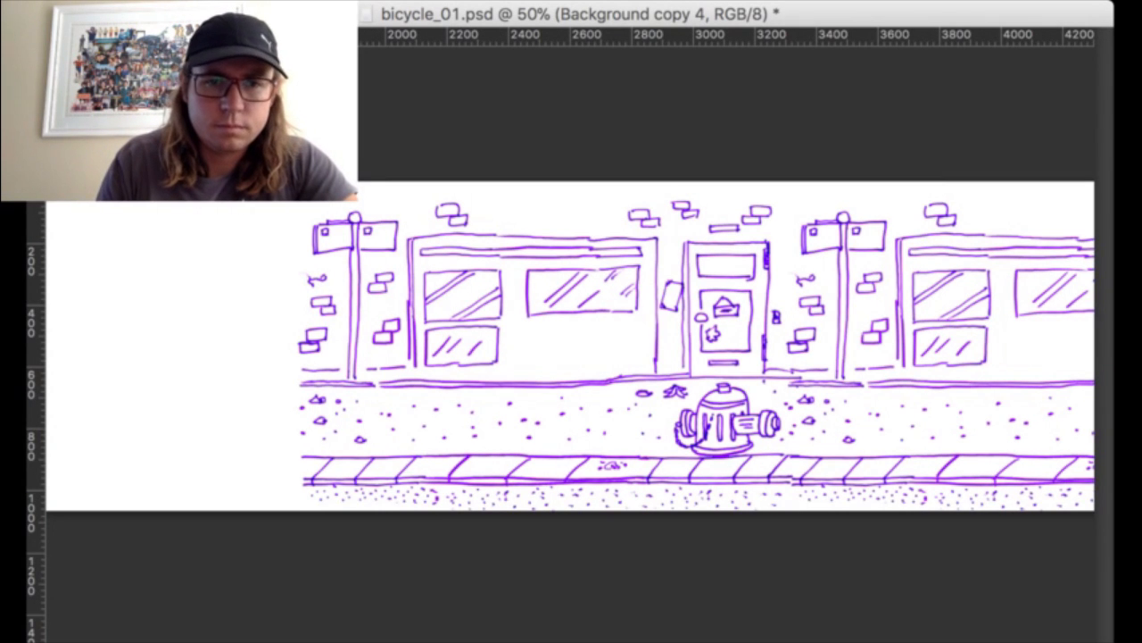
{"action": "left_click_drag", "start_coordinate": [903, 378], "coordinate": [417, 379]}
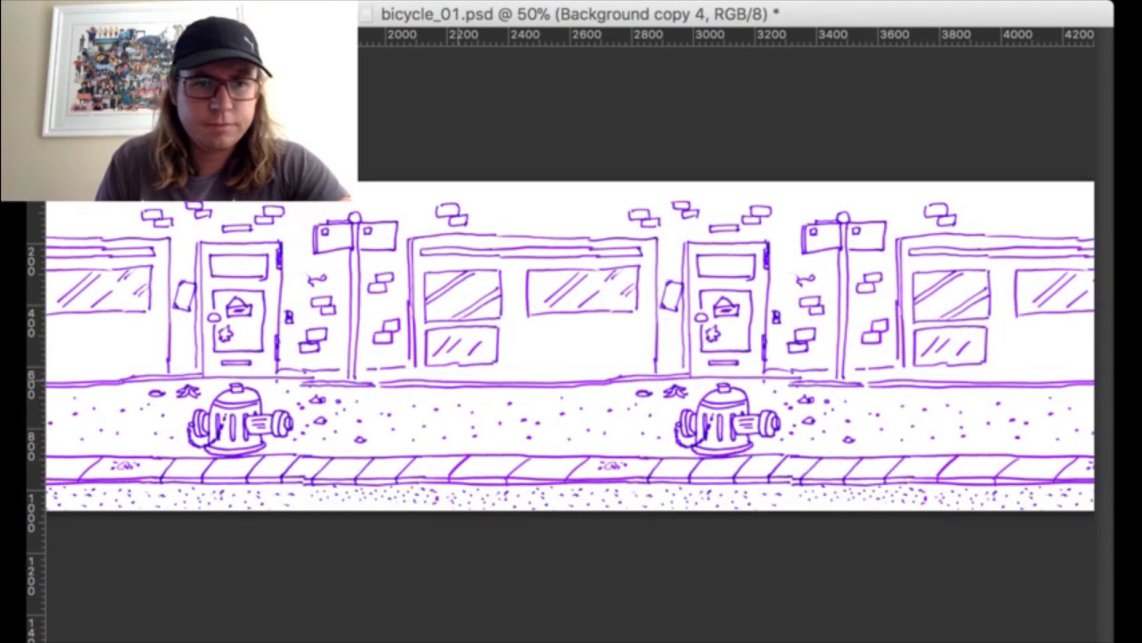
{"action": "scroll", "coordinate": [571, 357], "scroll_direction": "left", "scroll_amount": 5}
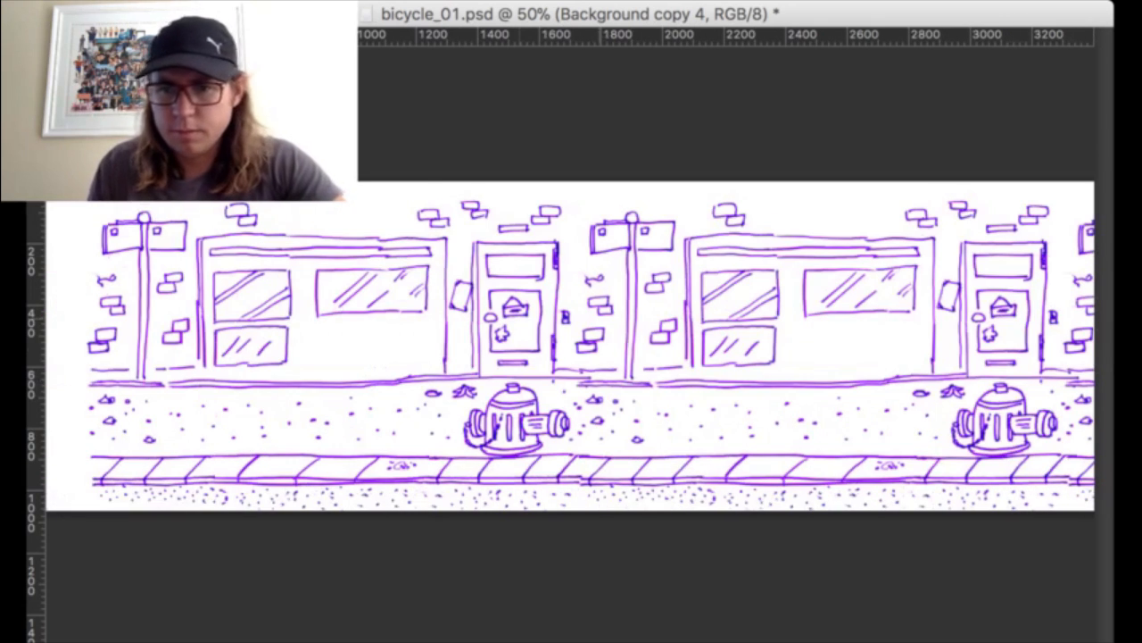
{"action": "key", "text": "super+e"}
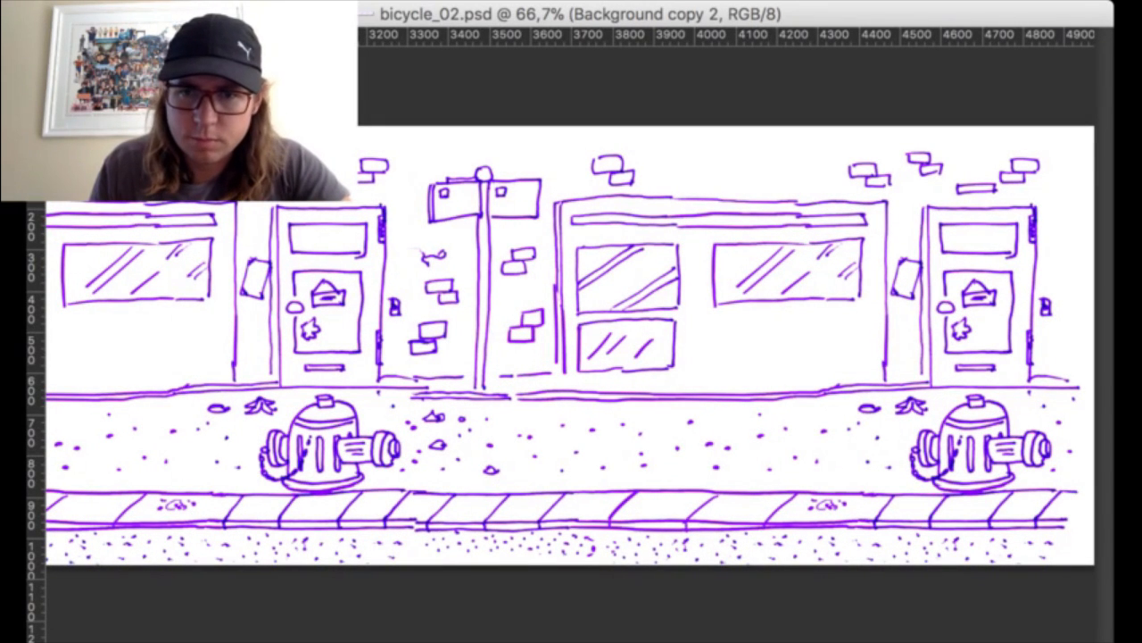
- Add a new layer and paint out the fire hydrant in front of the rightmost door
{"action": "key", "text": "super+shift+alt+n"}
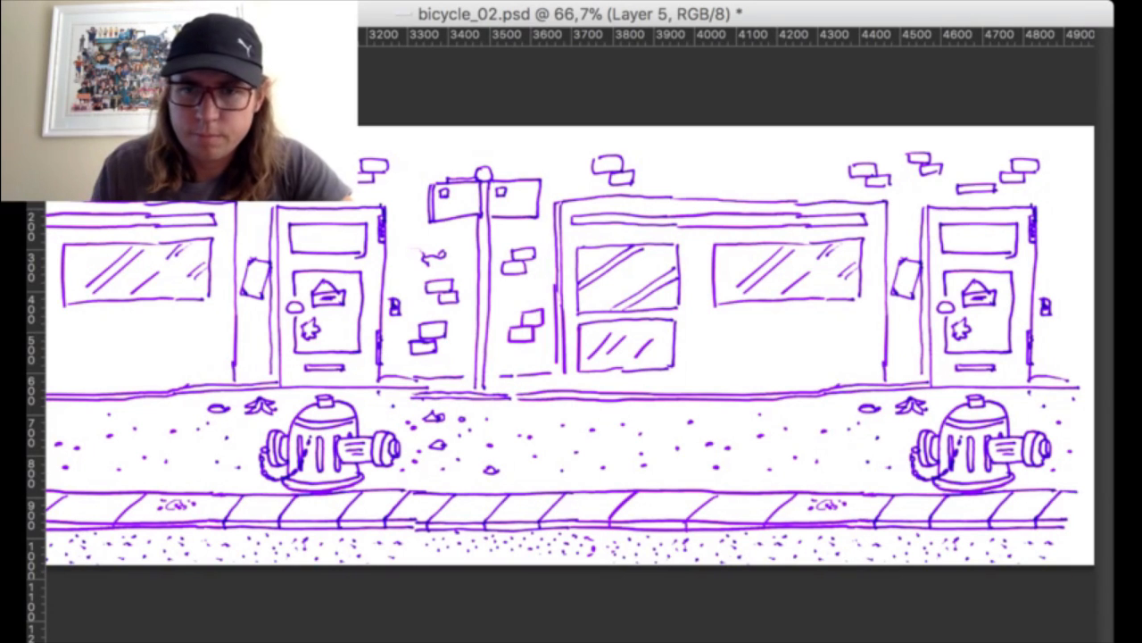
{"action": "left_click_drag", "start_coordinate": [924, 427], "coordinate": [937, 468]}
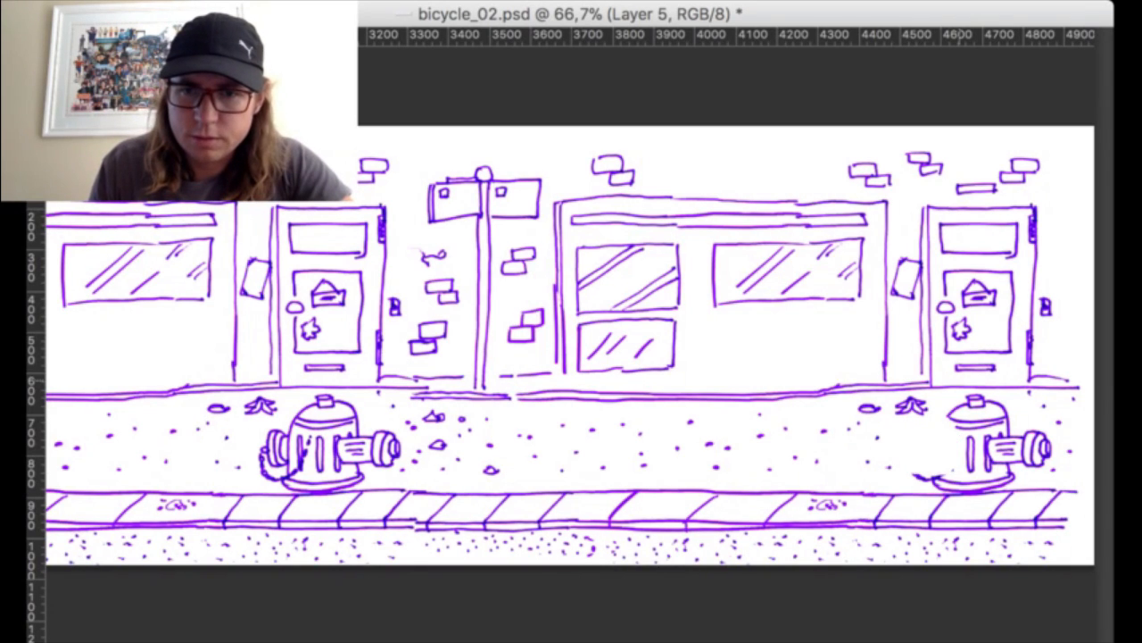
{"action": "mouse_move", "coordinate": [960, 407]}
{"action": "left_mouse_down"}
{"action": "mouse_move", "coordinate": [992, 409]}
{"action": "mouse_move", "coordinate": [930, 475]}
{"action": "mouse_move", "coordinate": [971, 469]}
{"action": "mouse_move", "coordinate": [939, 485]}
{"action": "mouse_move", "coordinate": [987, 487]}
{"action": "mouse_move", "coordinate": [1009, 427]}
{"action": "mouse_move", "coordinate": [1011, 453]}
{"action": "mouse_move", "coordinate": [1041, 466]}
{"action": "left_mouse_up"}
{"action": "left_click_drag", "start_coordinate": [968, 490], "coordinate": [1003, 487]}
{"action": "scroll", "coordinate": [571, 384], "scroll_direction": "left", "scroll_amount": 10}
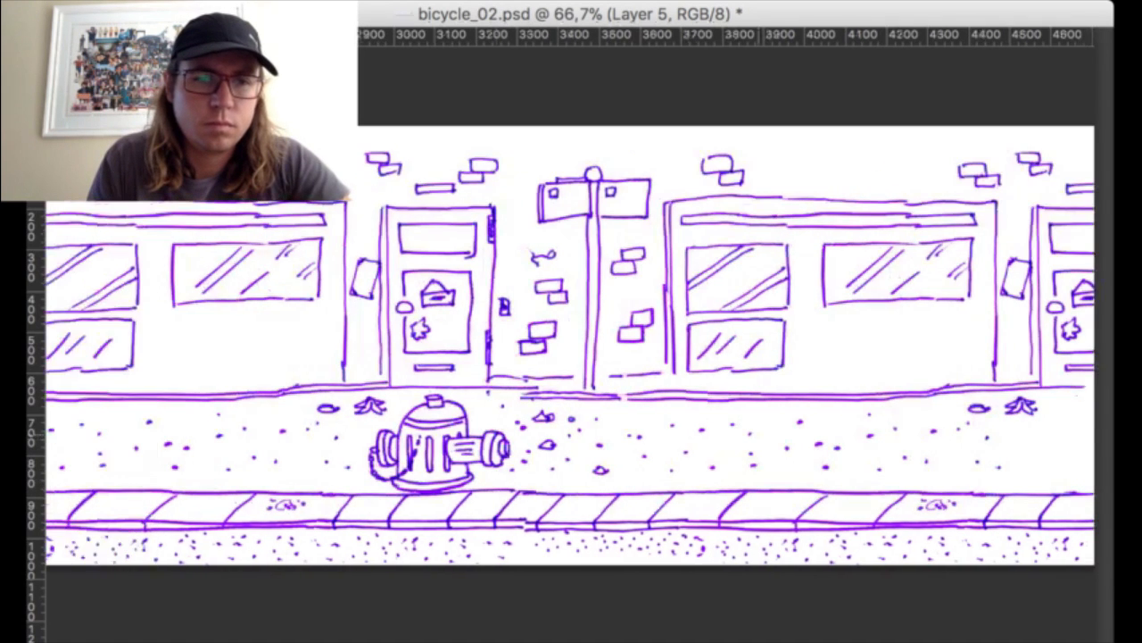
- Try to paint out the hydrant in the left street section and merge Layer 5 down into Layer 4
{"action": "mouse_move", "coordinate": [214, 402]}
{"action": "left_mouse_down"}
{"action": "mouse_move", "coordinate": [160, 434]}
{"action": "mouse_move", "coordinate": [147, 468]}
{"action": "mouse_move", "coordinate": [156, 478]}
{"action": "mouse_move", "coordinate": [196, 486]}
{"action": "mouse_move", "coordinate": [239, 471]}
{"action": "mouse_move", "coordinate": [231, 400]}
{"action": "left_mouse_up"}
{"action": "left_click_drag", "start_coordinate": [195, 462], "coordinate": [268, 445]}
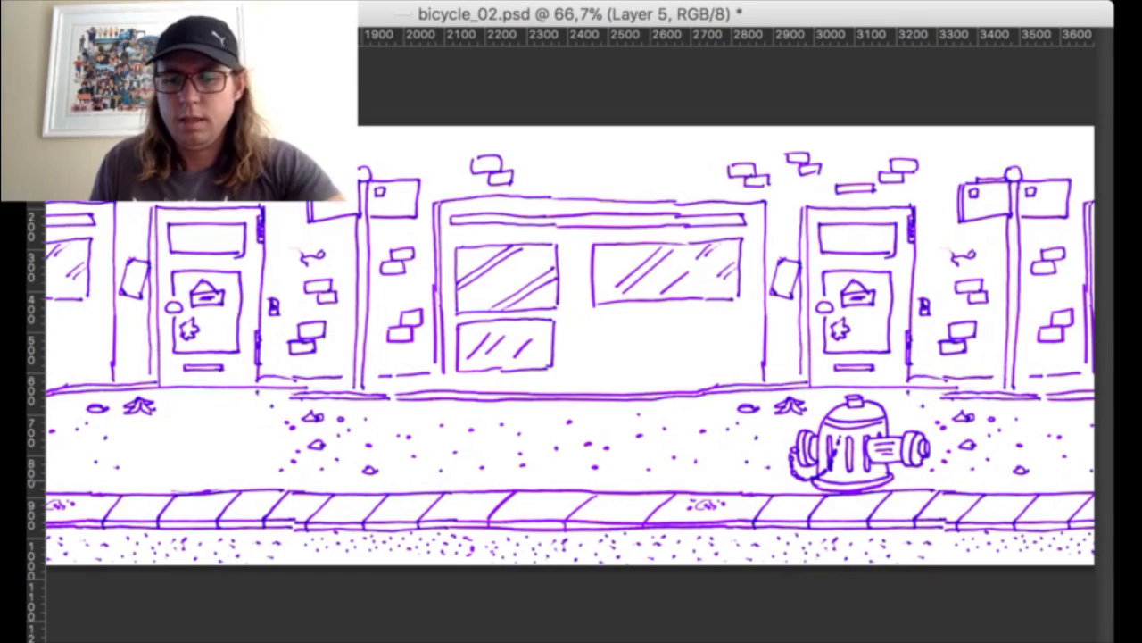
{"action": "key", "text": "super+e"}
{"action": "key", "text": "super+comma"}
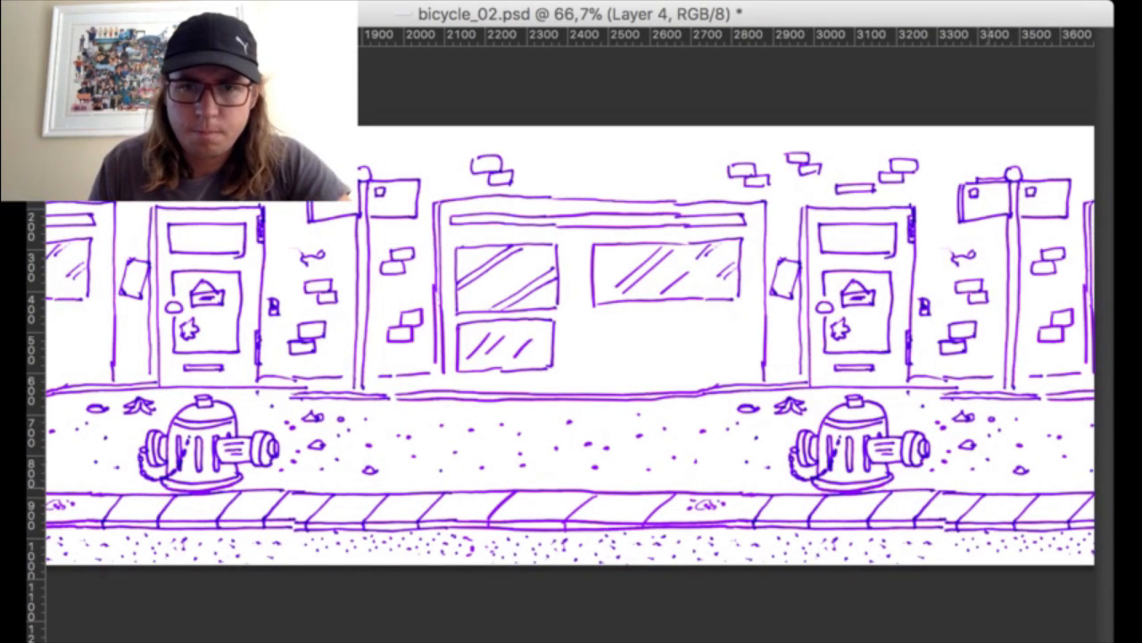
- Draw small dots and a cluster of pebbles on the empty pavement in front of the rightmost door
{"action": "scroll", "coordinate": [348, 187], "scroll_direction": "right", "scroll_amount": 10}
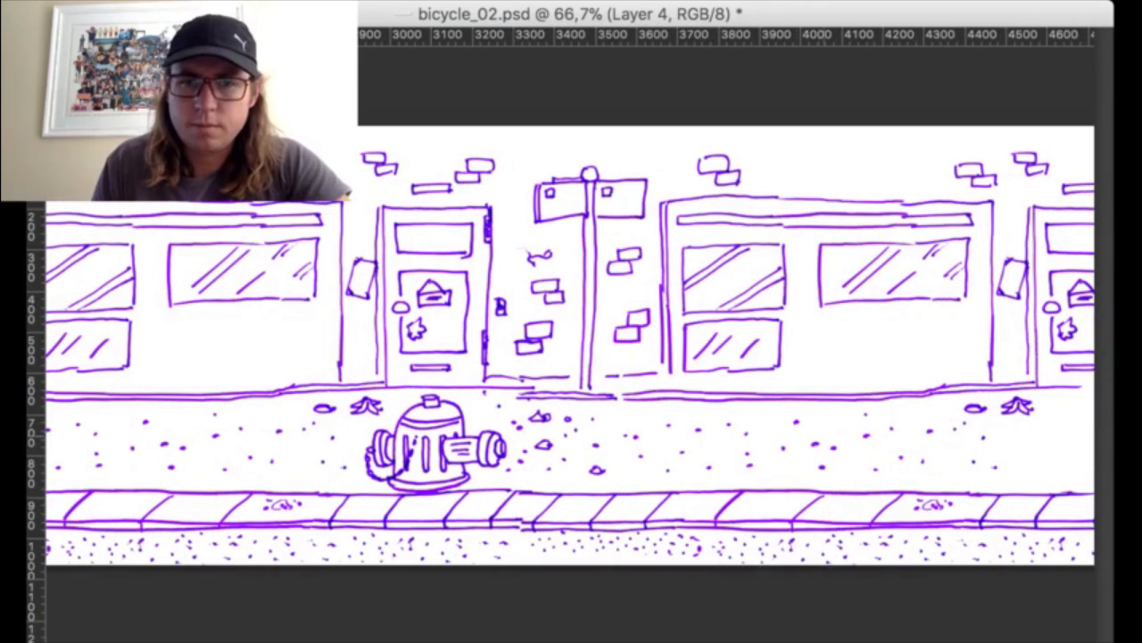
{"action": "left_click", "coordinate": [814, 442], "text": "alt"}
{"action": "scroll", "coordinate": [814, 442], "scroll_direction": "right", "scroll_amount": 2}
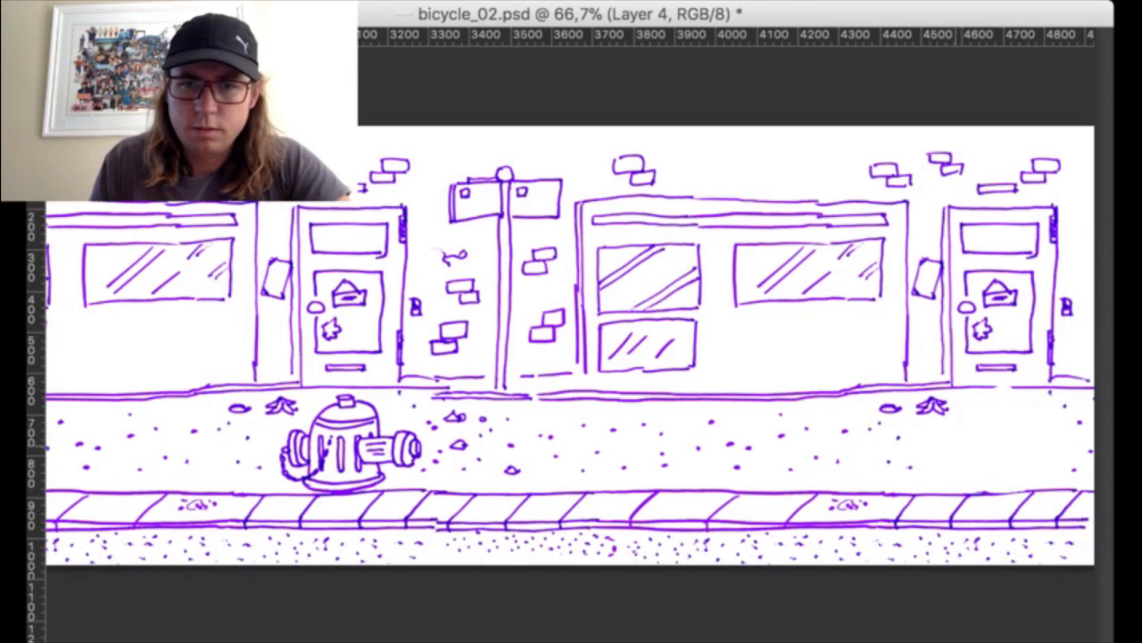
{"action": "left_click", "coordinate": [945, 458]}
{"action": "left_click", "coordinate": [980, 438]}
{"action": "left_click", "coordinate": [1010, 421]}
{"action": "left_click", "coordinate": [963, 430]}
{"action": "left_click_drag", "start_coordinate": [1012, 437], "coordinate": [1007, 445]}
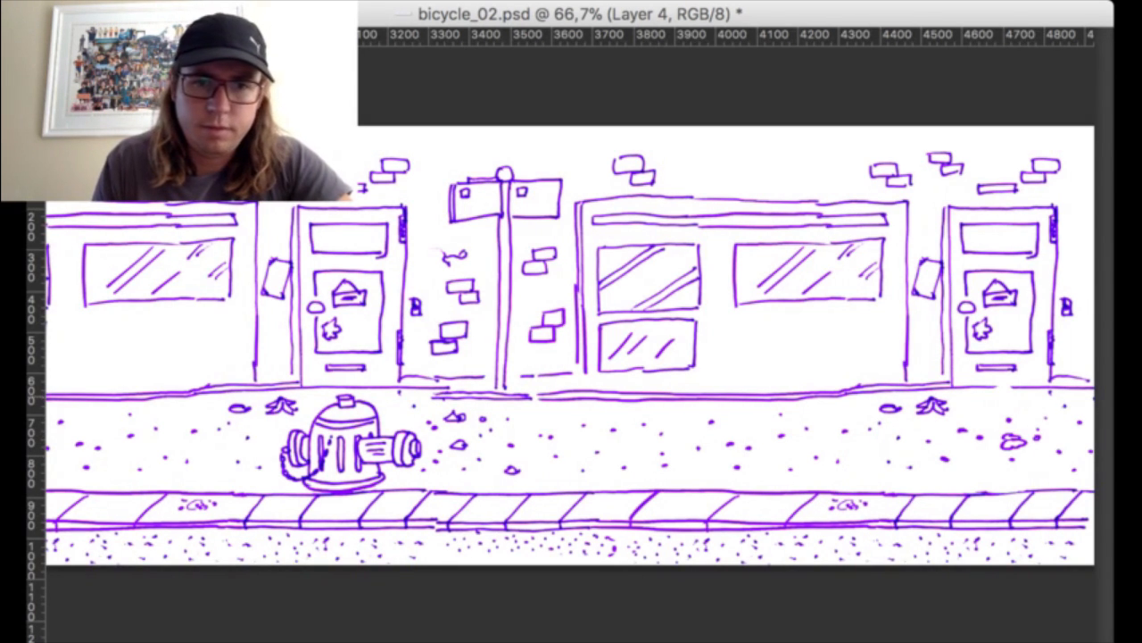
- Examine the three repeated street sections across the full canvas for details that look too alike
{"action": "scroll", "coordinate": [1037, 437], "scroll_direction": "left", "scroll_amount": 10}
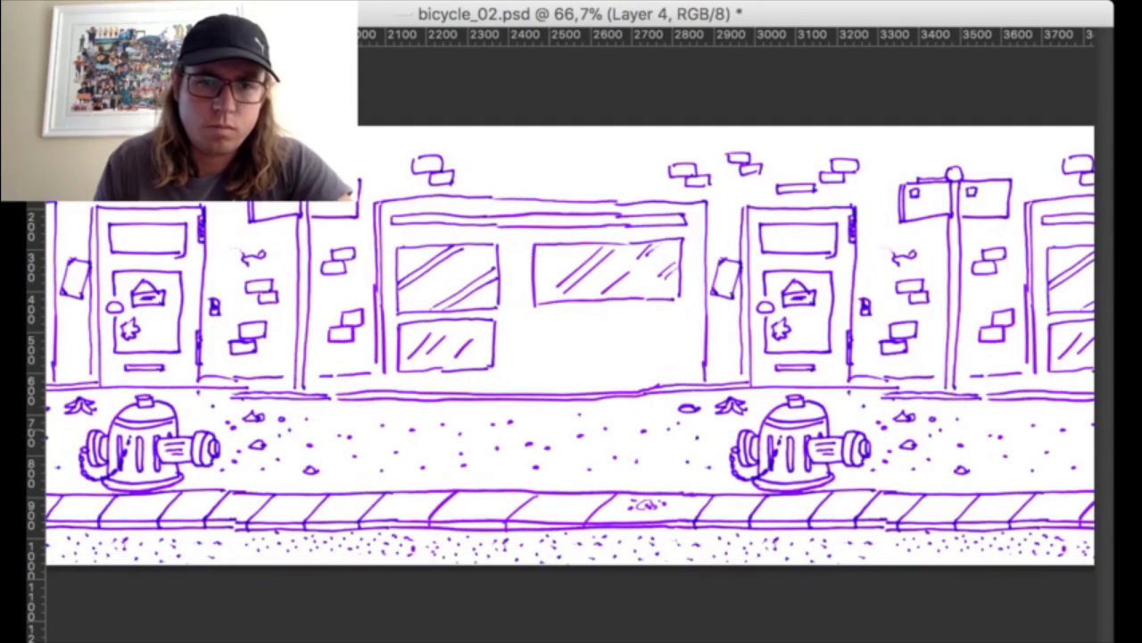
{"action": "scroll", "coordinate": [572, 357], "scroll_direction": "left", "scroll_amount": 12}
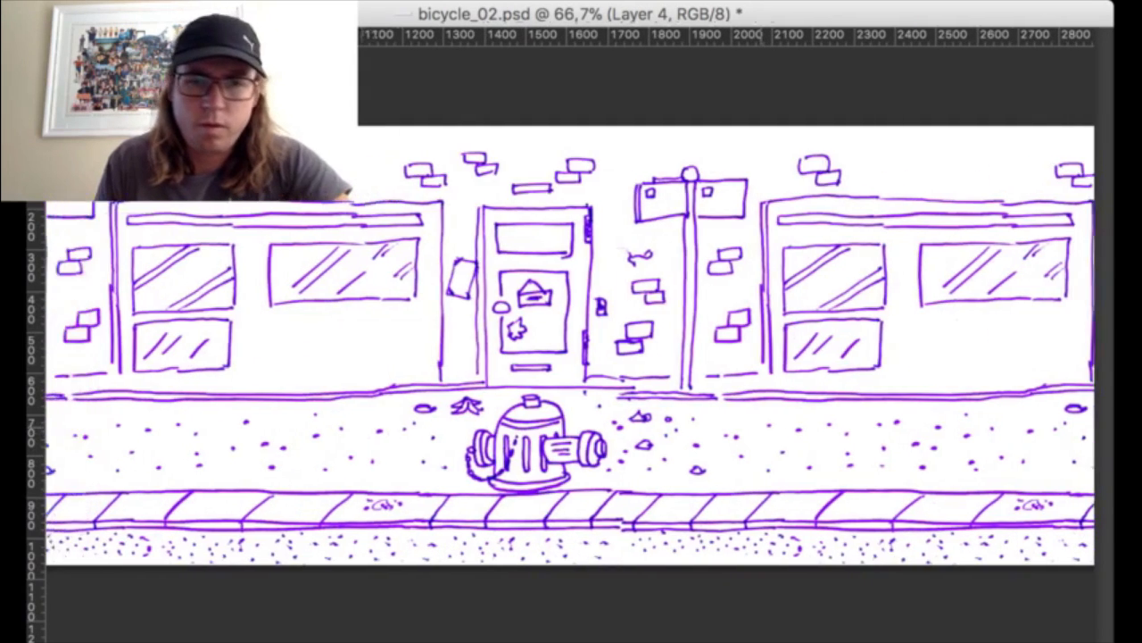
{"action": "scroll", "coordinate": [571, 357], "scroll_direction": "right", "scroll_amount": 10}
{"action": "scroll", "coordinate": [571, 357], "scroll_direction": "left", "scroll_amount": 10}
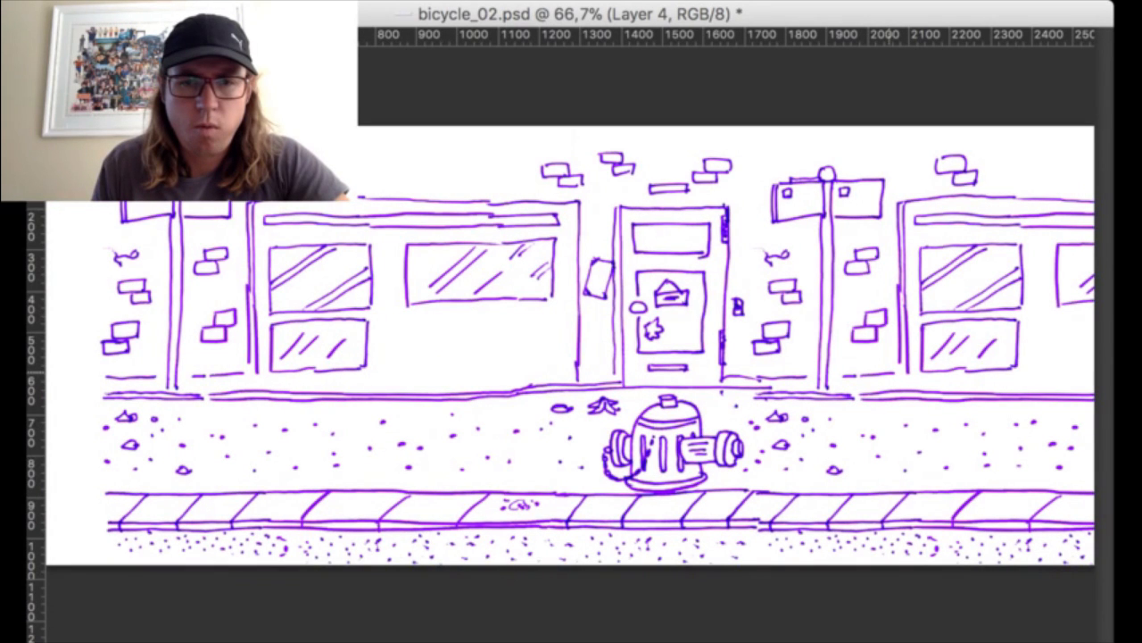
{"action": "key", "text": "super+minus"}
{"action": "key", "text": "super+minus"}
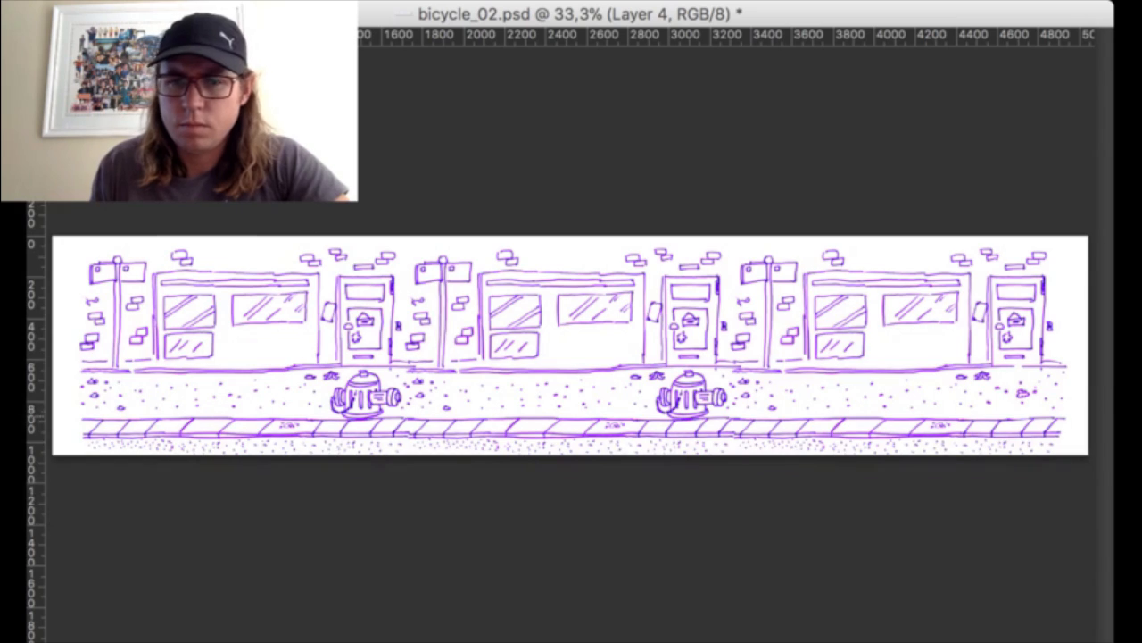
{"action": "key", "text": "super+plus"}
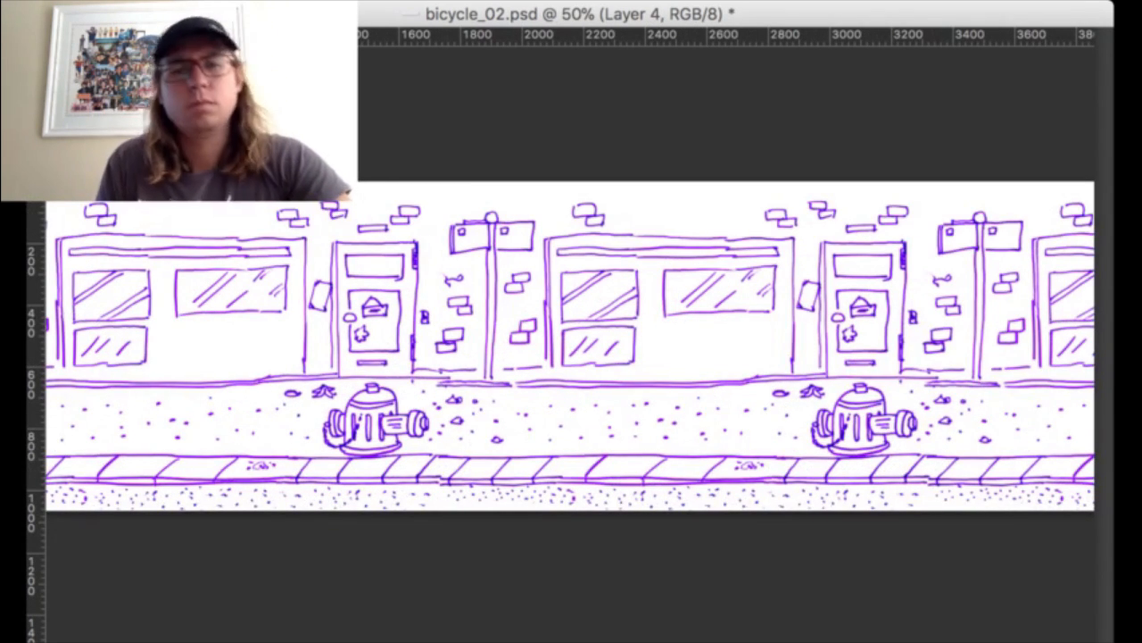
{"action": "key", "text": "super+plus"}
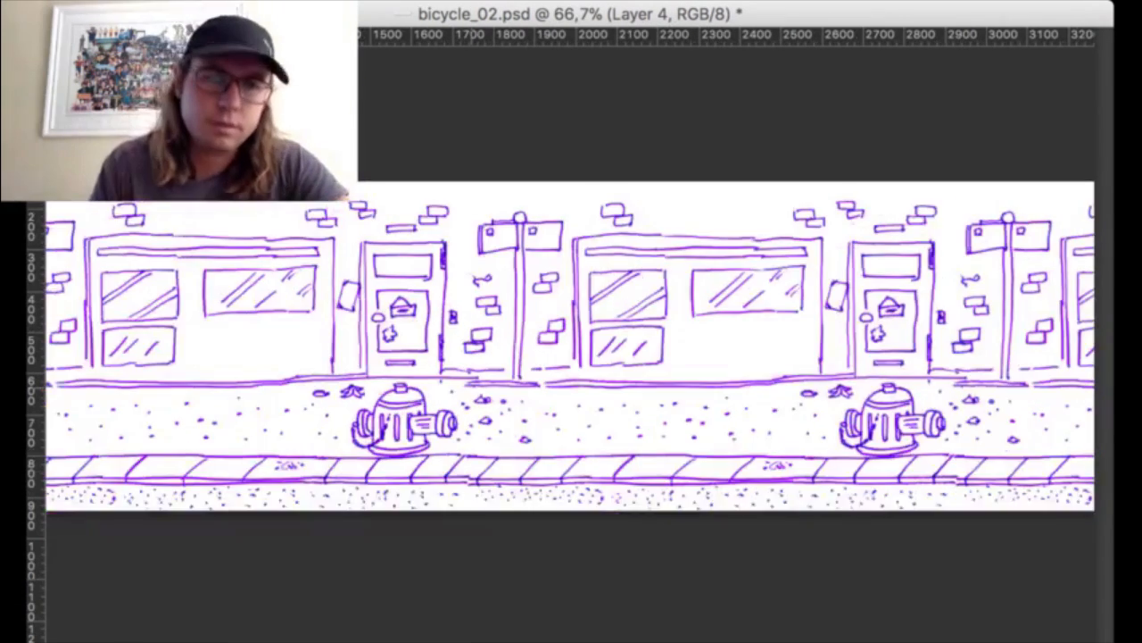
{"action": "key", "text": "super+minus"}
{"action": "key", "text": "super+minus"}
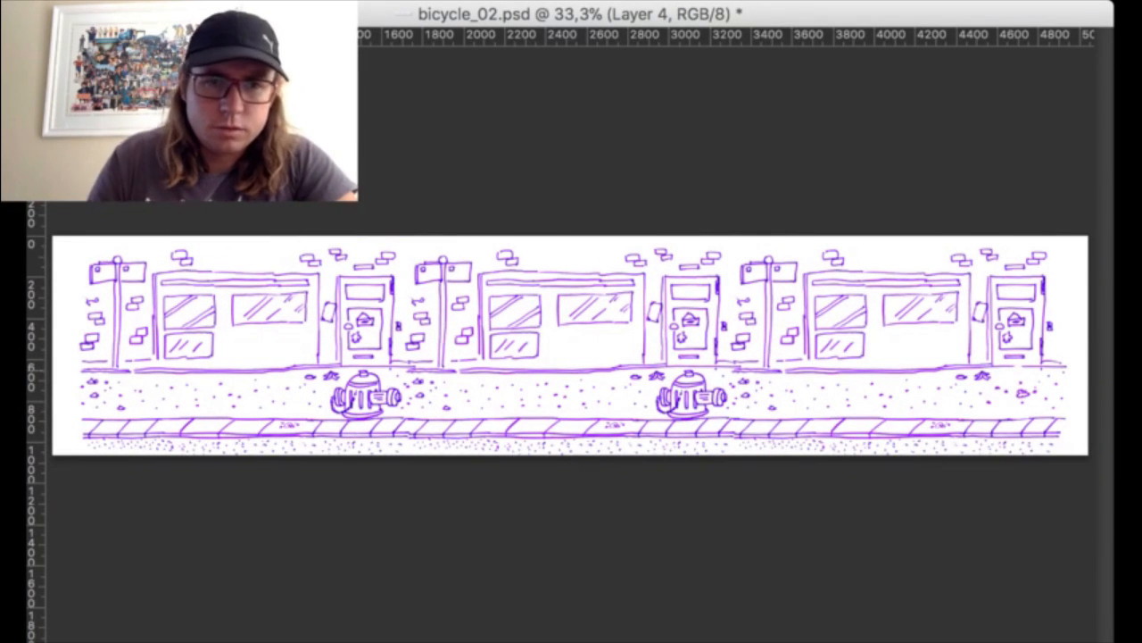
{"action": "key", "text": "super+plus"}
{"action": "key", "text": "super+plus"}
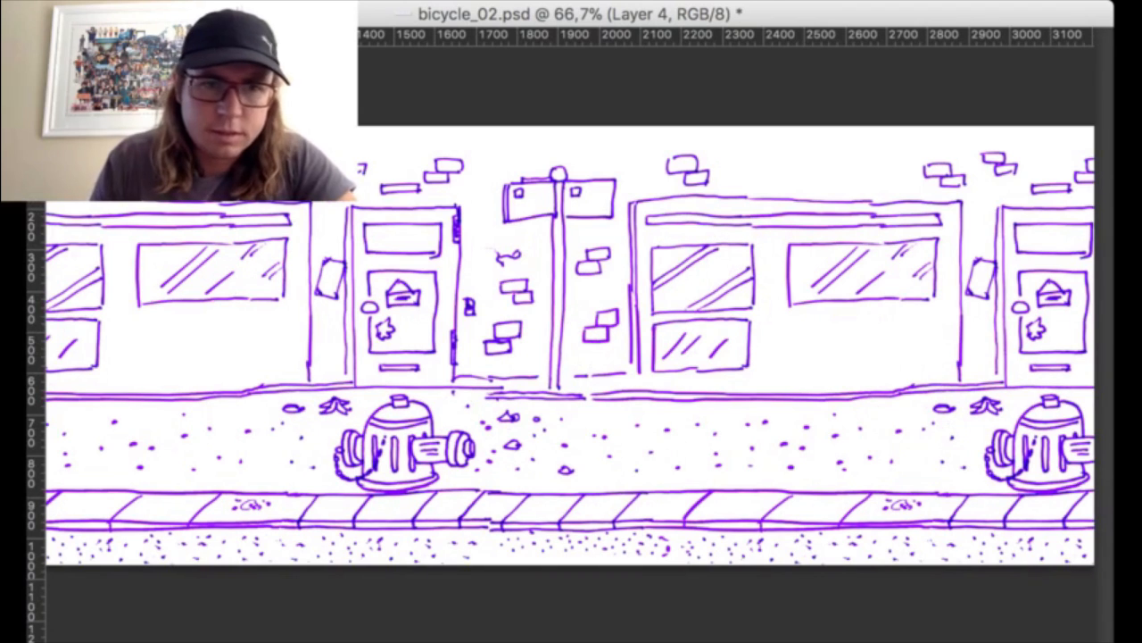
- On a new layer, extend the left storefront's wide window down close to the pavement and add glare lines and a star-shaped crack
{"action": "key", "text": "alt+shift+super+n"}
{"action": "left_click_drag", "start_coordinate": [223, 355], "coordinate": [376, 296]}
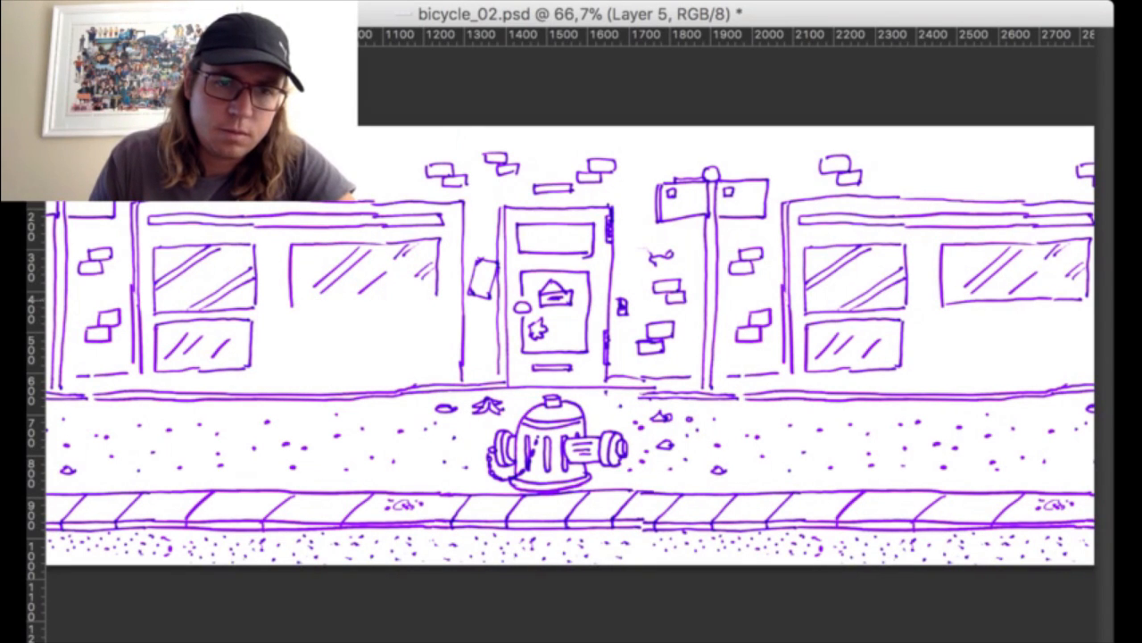
{"action": "mouse_move", "coordinate": [291, 306]}
{"action": "left_mouse_down"}
{"action": "mouse_move", "coordinate": [293, 381]}
{"action": "mouse_move", "coordinate": [414, 381]}
{"action": "left_mouse_up"}
{"action": "key", "text": "super+z"}
{"action": "left_click_drag", "start_coordinate": [298, 380], "coordinate": [427, 375]}
{"action": "left_click_drag", "start_coordinate": [436, 294], "coordinate": [435, 375]}
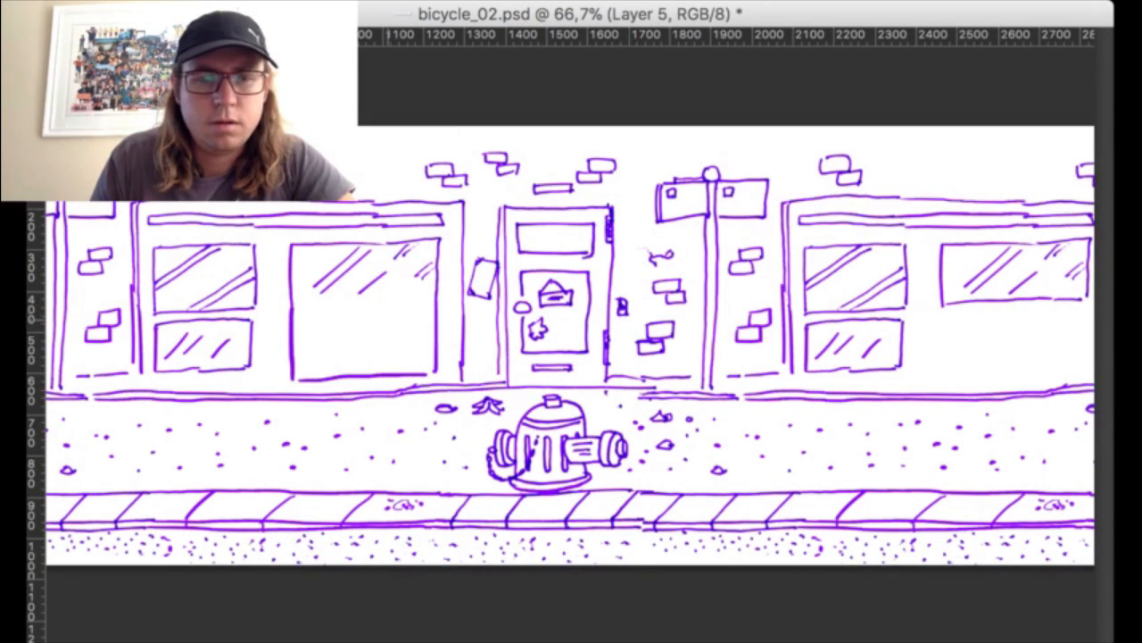
{"action": "mouse_move", "coordinate": [386, 328]}
{"action": "left_mouse_down"}
{"action": "mouse_move", "coordinate": [411, 314]}
{"action": "mouse_move", "coordinate": [336, 338]}
{"action": "mouse_move", "coordinate": [346, 343]}
{"action": "left_mouse_up"}
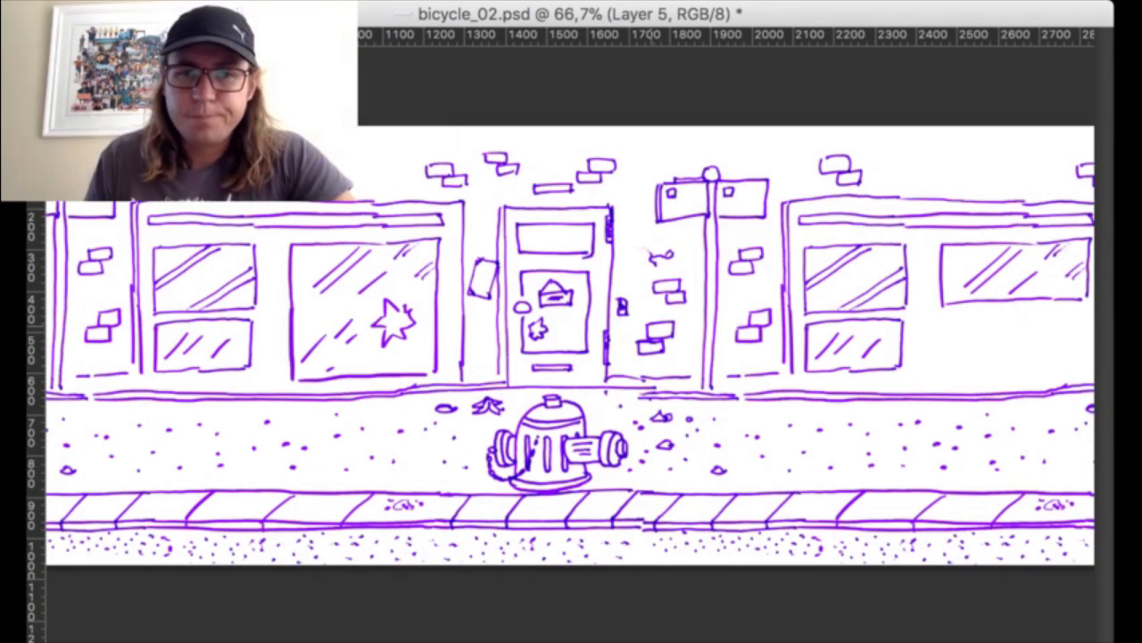
- Draw a stepped panel with a circle, zigzags and a scribble, plus a small rectangle, beneath the middle storefront's wide window
{"action": "scroll", "coordinate": [572, 348], "scroll_direction": "right", "scroll_amount": 4}
{"action": "left_click_drag", "start_coordinate": [839, 317], "coordinate": [838, 367]}
{"action": "left_click_drag", "start_coordinate": [841, 318], "coordinate": [960, 310]}
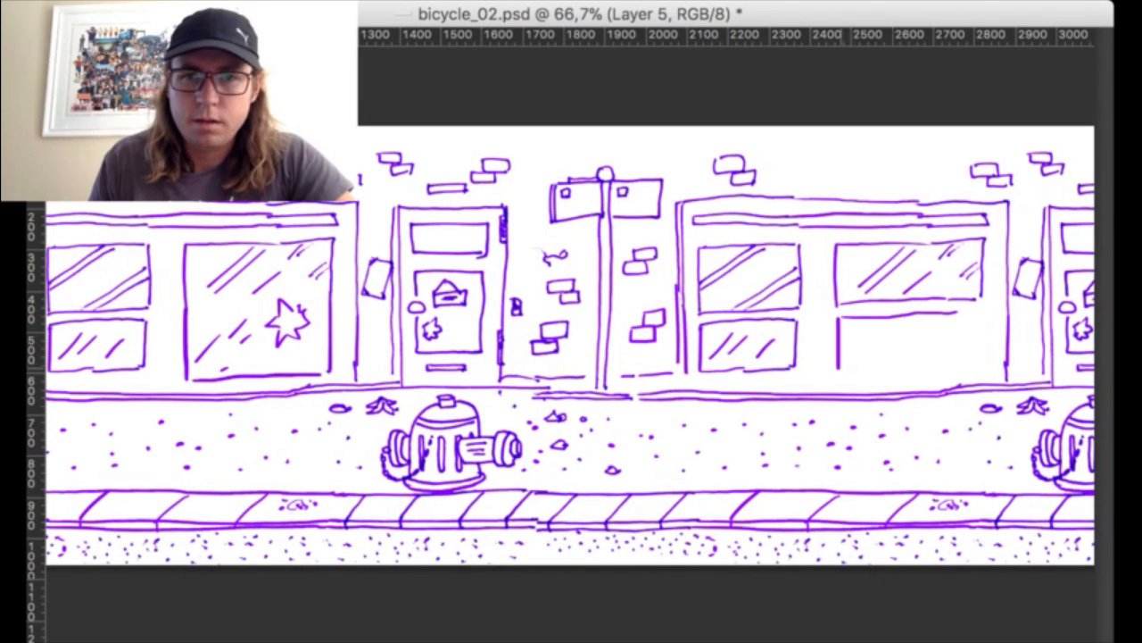
{"action": "mouse_move", "coordinate": [839, 371]}
{"action": "left_mouse_down"}
{"action": "mouse_move", "coordinate": [897, 371]}
{"action": "mouse_move", "coordinate": [893, 330]}
{"action": "mouse_move", "coordinate": [964, 330]}
{"action": "mouse_move", "coordinate": [961, 310]}
{"action": "left_mouse_up"}
{"action": "mouse_move", "coordinate": [841, 339]}
{"action": "left_mouse_down"}
{"action": "mouse_move", "coordinate": [886, 322]}
{"action": "mouse_move", "coordinate": [886, 345]}
{"action": "left_mouse_up"}
{"action": "mouse_move", "coordinate": [904, 331]}
{"action": "left_mouse_down"}
{"action": "mouse_move", "coordinate": [942, 327]}
{"action": "mouse_move", "coordinate": [929, 368]}
{"action": "mouse_move", "coordinate": [956, 367]}
{"action": "mouse_move", "coordinate": [961, 344]}
{"action": "left_mouse_up"}
{"action": "left_click_drag", "start_coordinate": [962, 343], "coordinate": [961, 366]}
{"action": "scroll", "coordinate": [678, 357], "scroll_direction": "right", "scroll_amount": 3}
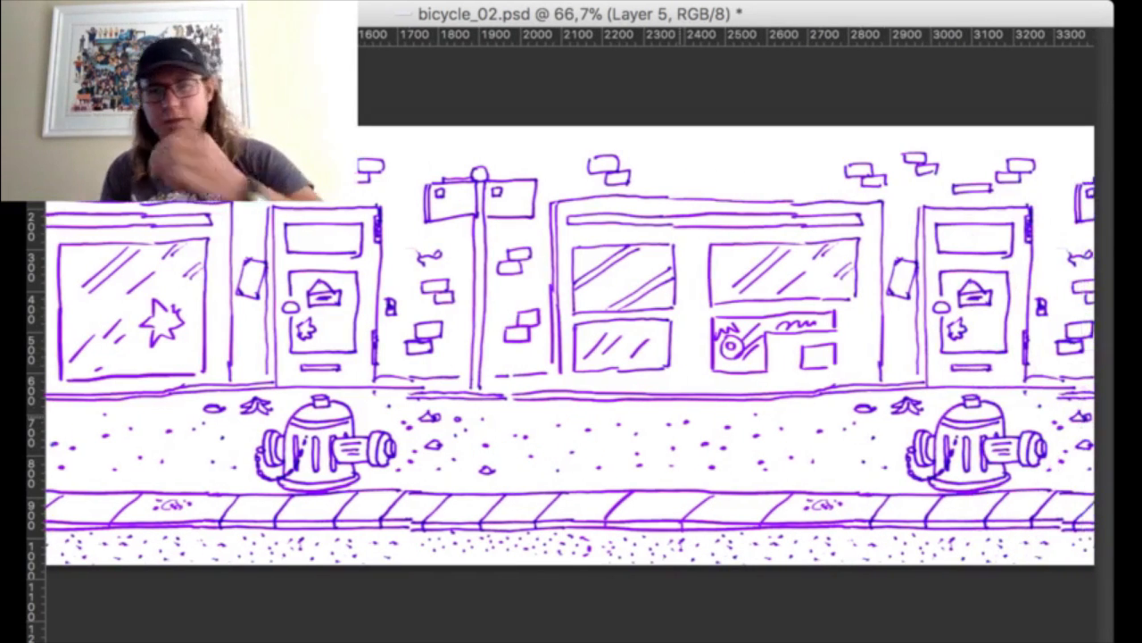
- Draw a horizontal line across the left storefront's extended wide window and merge the added detail layer down
{"action": "key", "text": "ctrl+minus"}
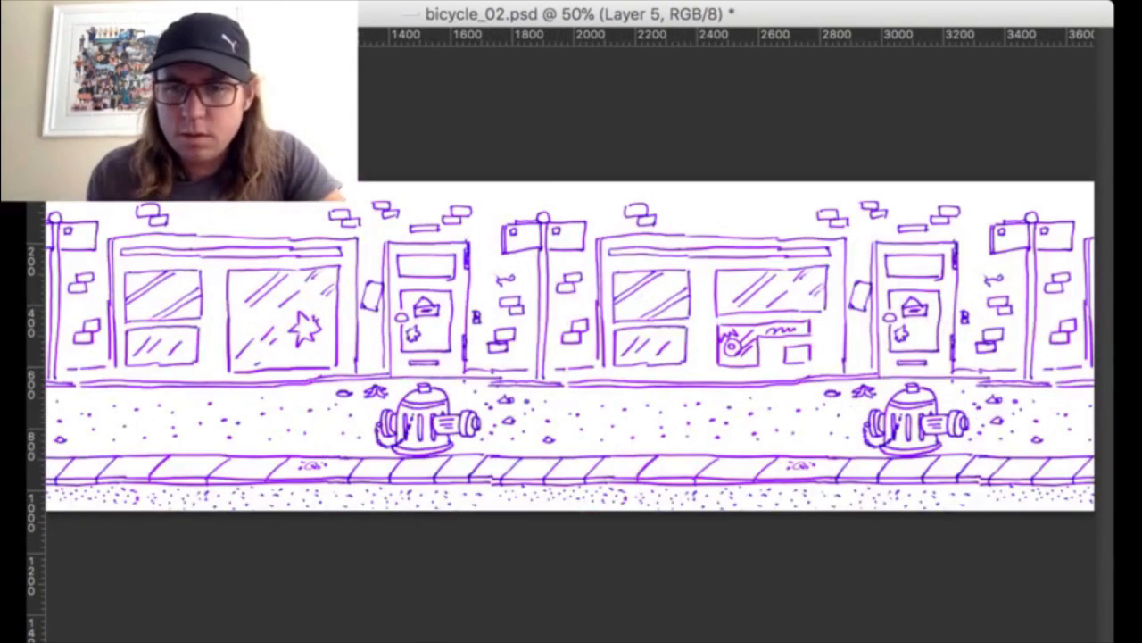
{"action": "left_click_drag", "start_coordinate": [231, 313], "coordinate": [336, 311]}
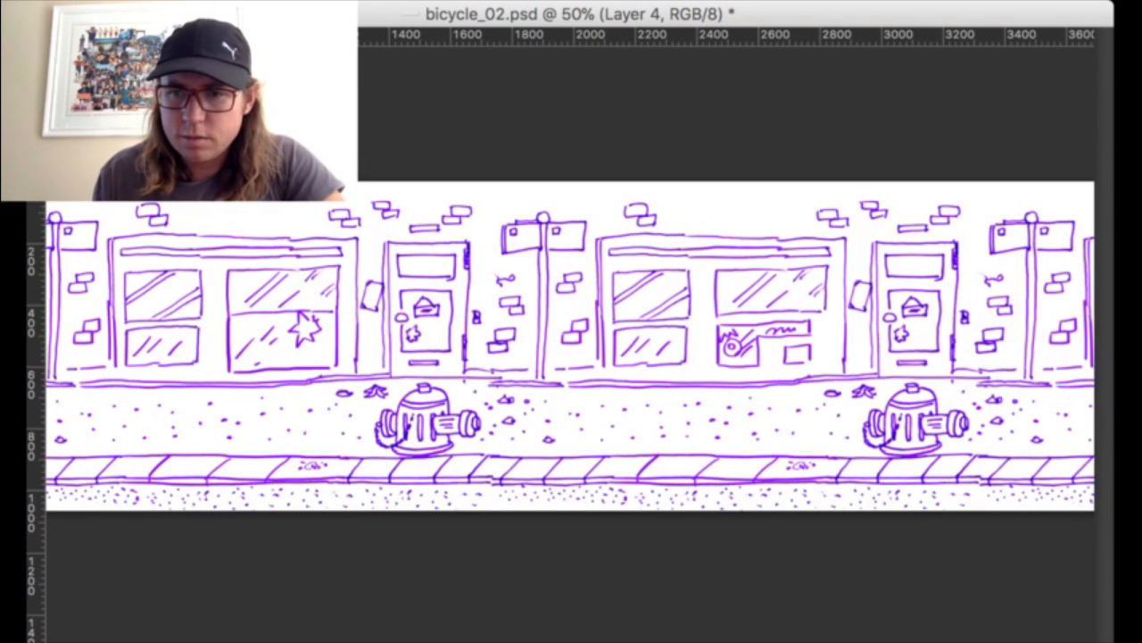
{"action": "key", "text": "super+e"}
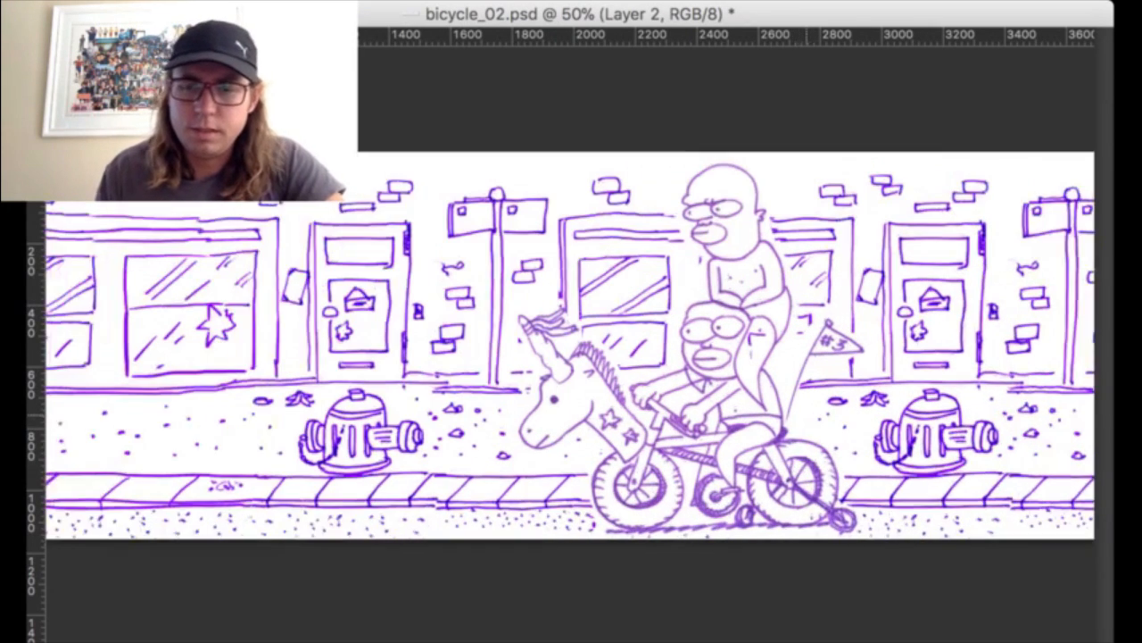
- Darken the bicycle riders' line art with a Levels adjustment and group the adjustment with the drawing layer
{"action": "key", "text": "super+equal"}
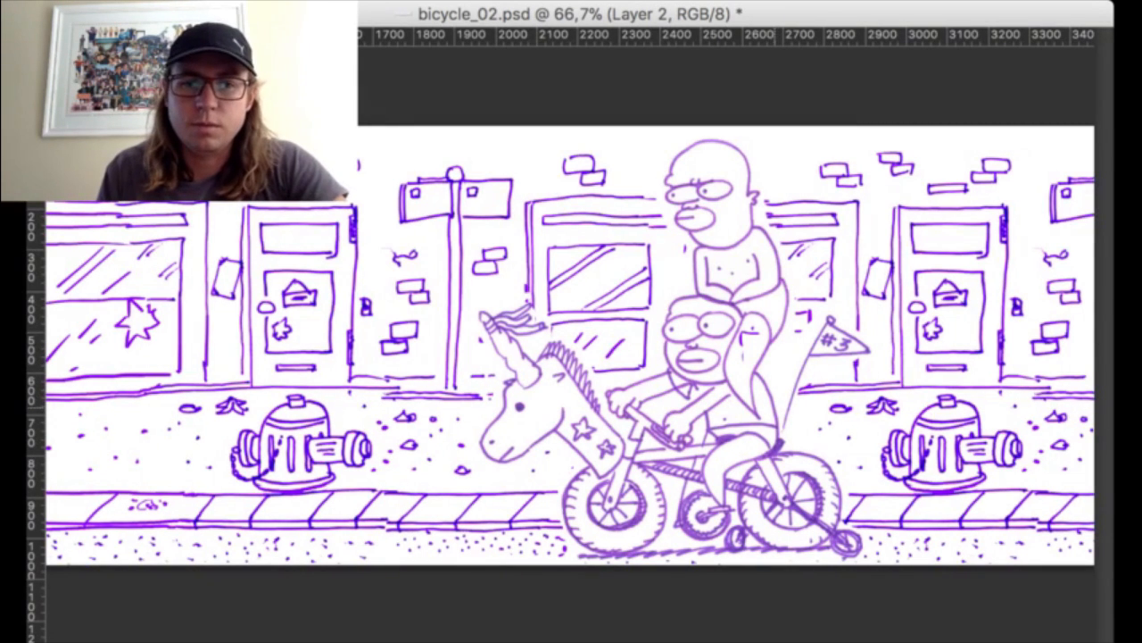
{"action": "key", "text": "super+equal"}
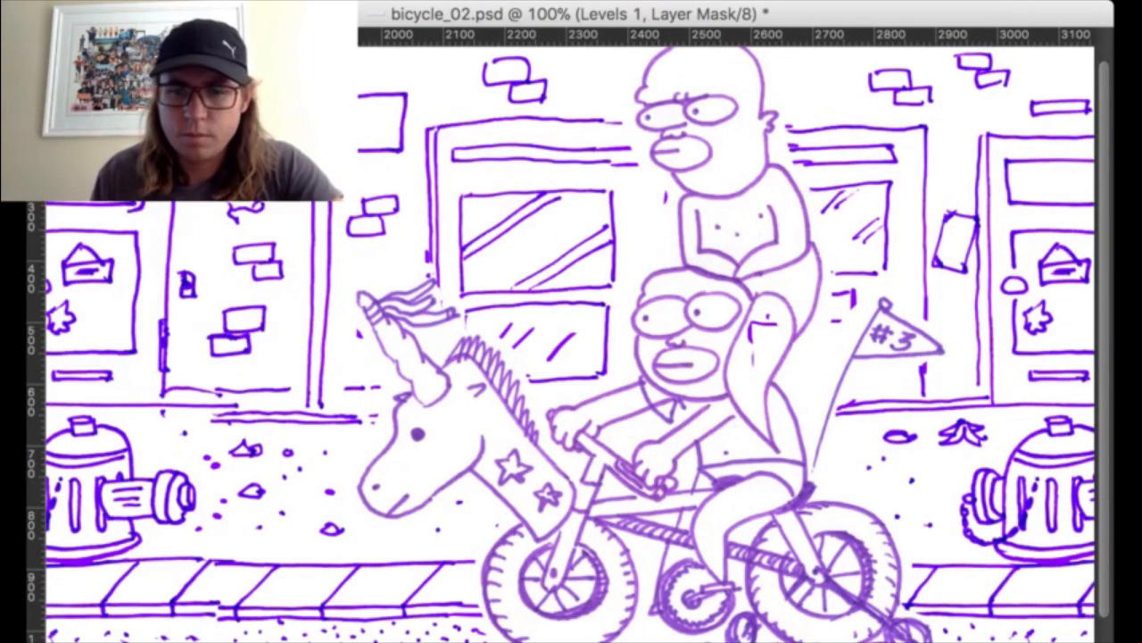
{"action": "key", "text": "super+g"}
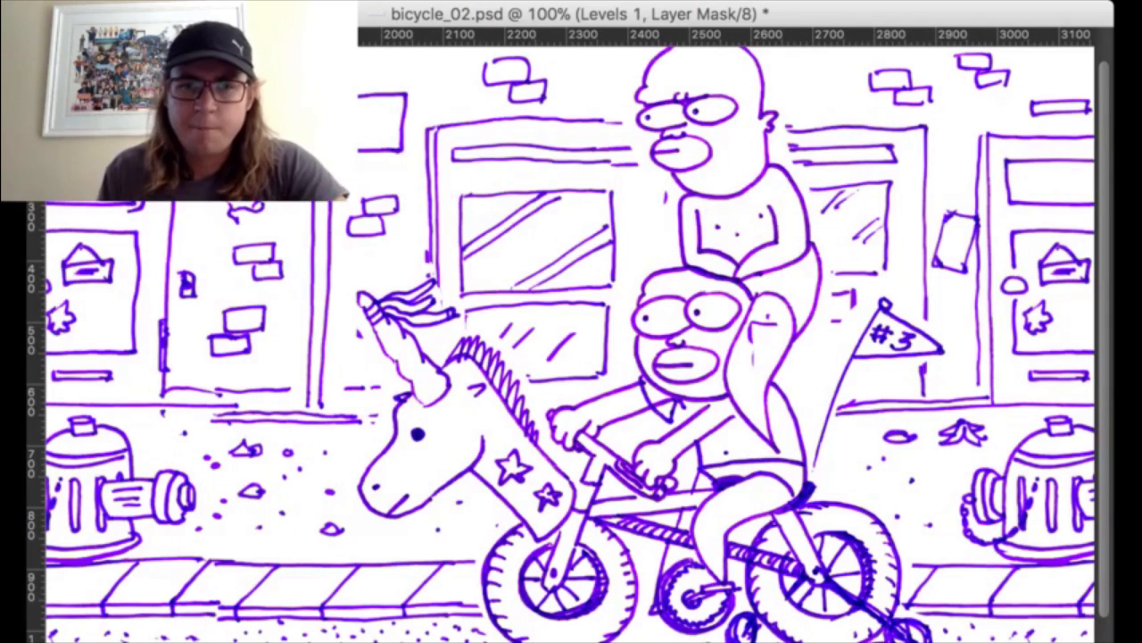
{"action": "key", "text": "super+g"}
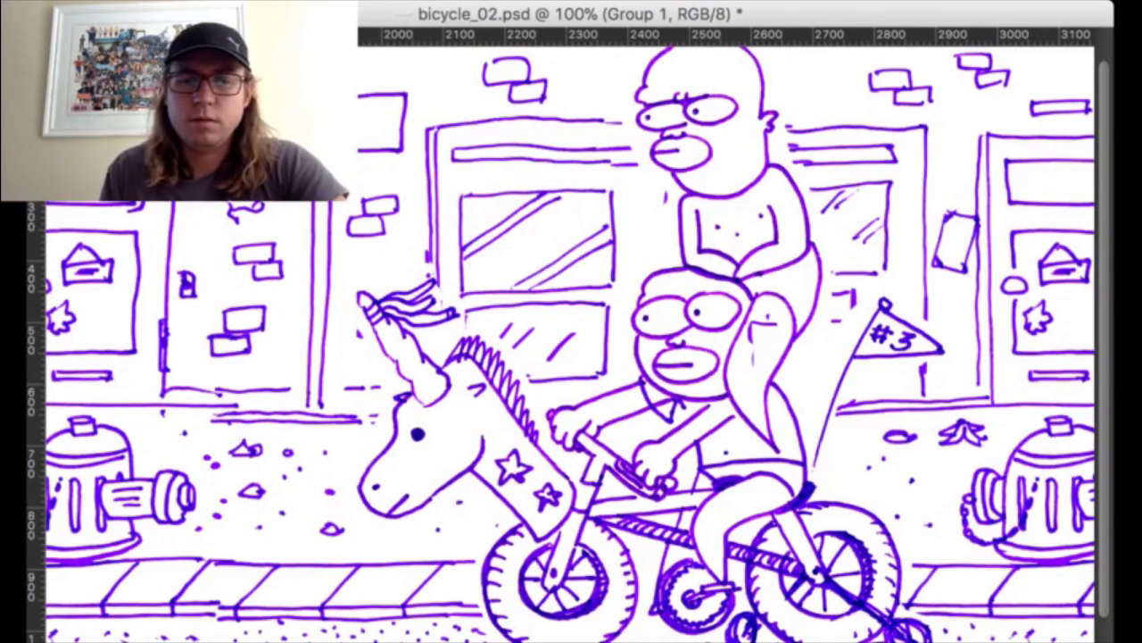
- Invert the bicycle group's colours and fill the gaps by the rear rider's leg, beside the upper rider and on his head
{"action": "key", "text": "super+minus"}
{"action": "key", "text": "super+minus"}
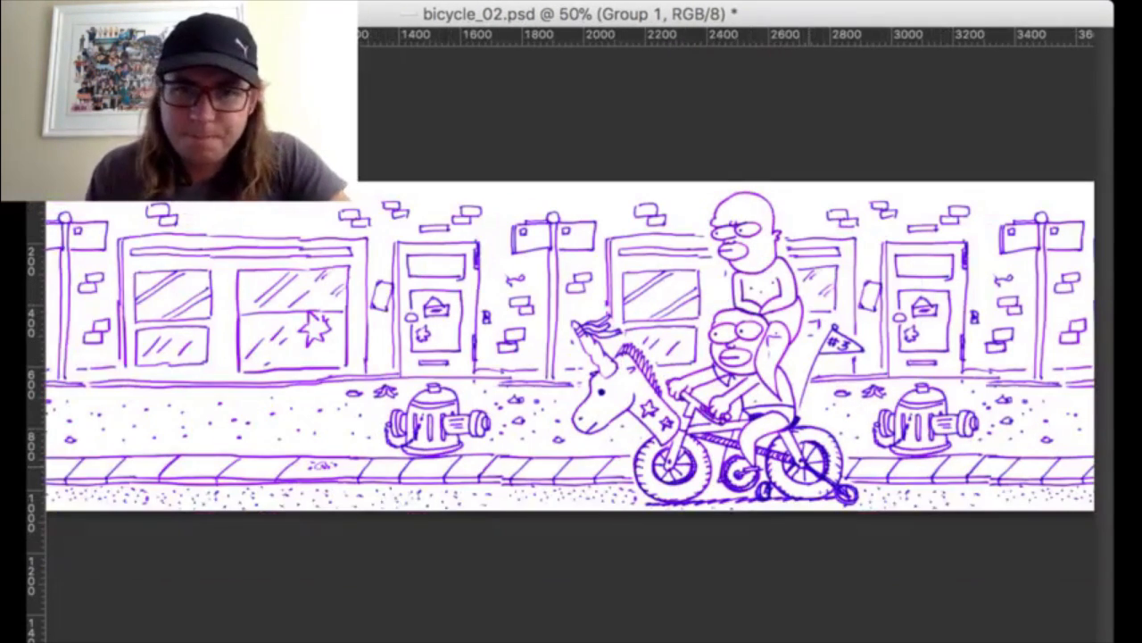
{"action": "scroll", "coordinate": [809, 347], "scroll_direction": "right", "scroll_amount": 3}
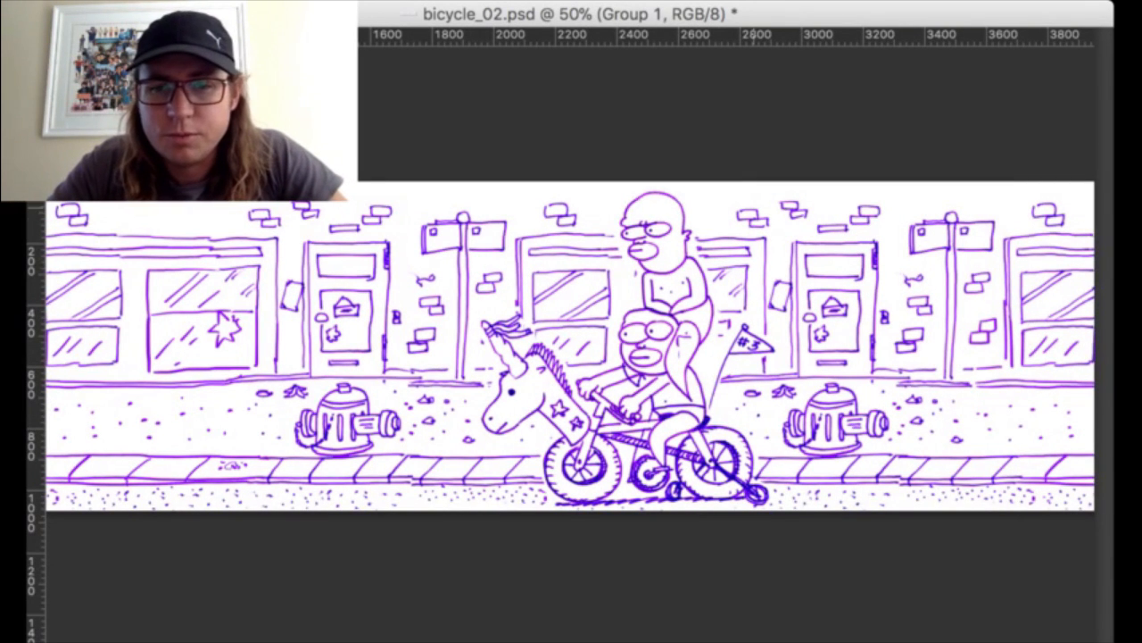
{"action": "key", "text": "super+plus"}
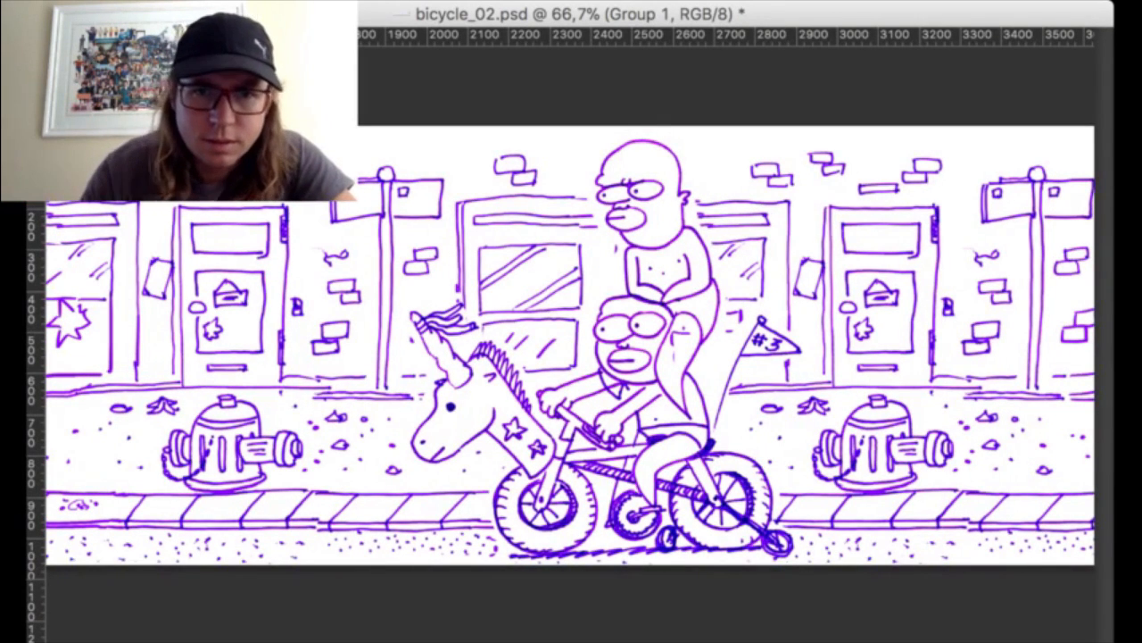
{"action": "key", "text": "super+i"}
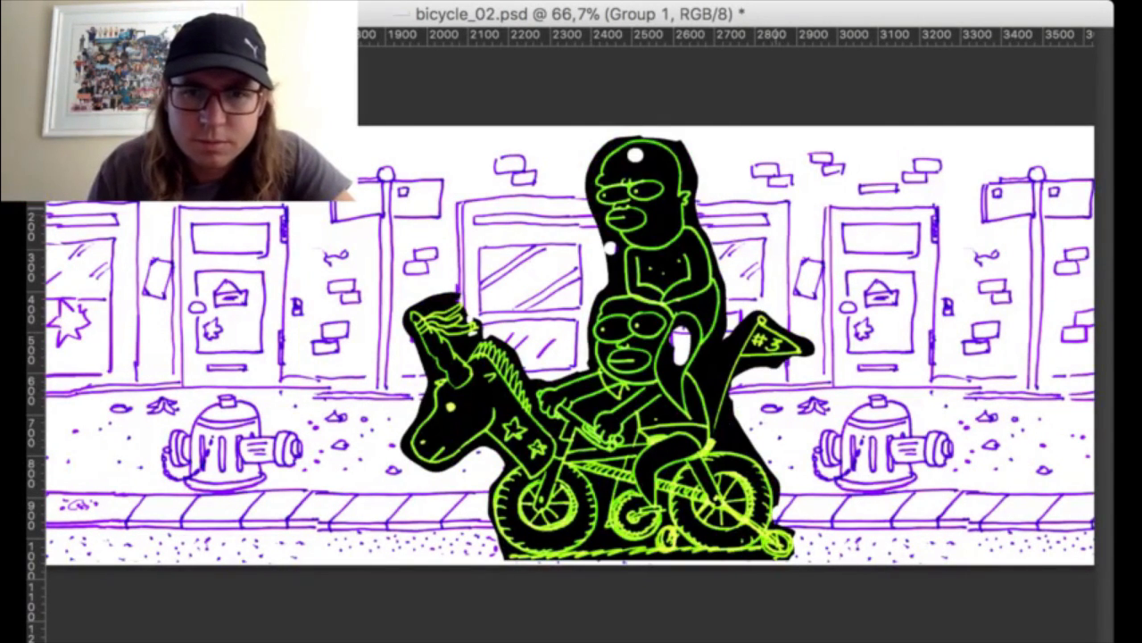
{"action": "key", "text": "super+plus"}
{"action": "key", "text": "super+plus"}
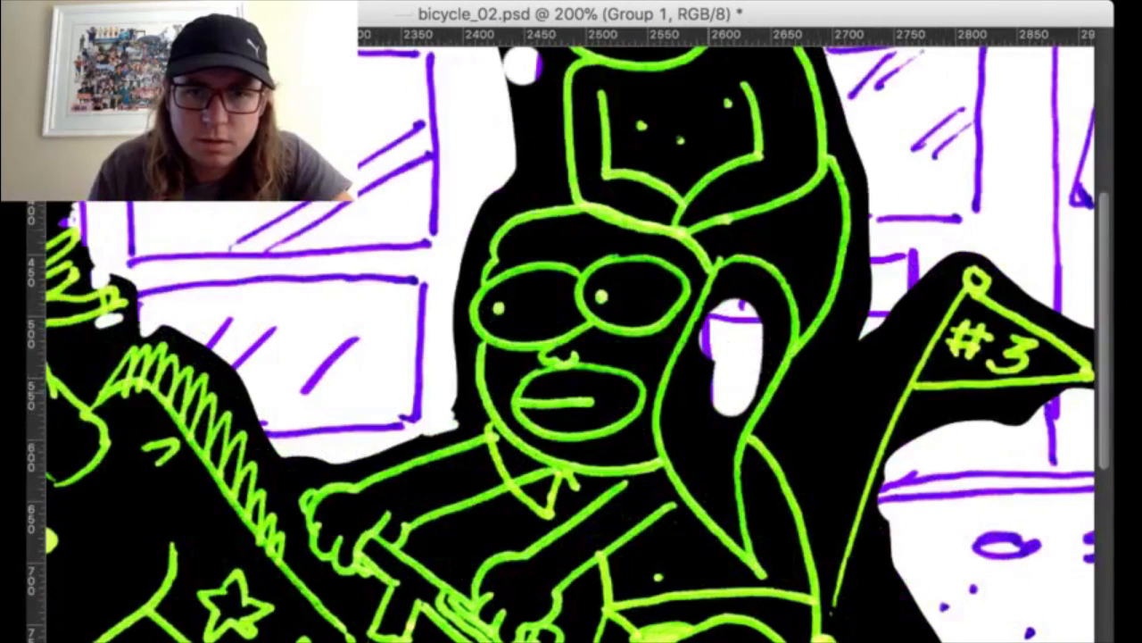
{"action": "mouse_move", "coordinate": [703, 350]}
{"action": "left_mouse_down"}
{"action": "mouse_move", "coordinate": [720, 312]}
{"action": "mouse_move", "coordinate": [734, 376]}
{"action": "mouse_move", "coordinate": [756, 357]}
{"action": "left_mouse_up"}
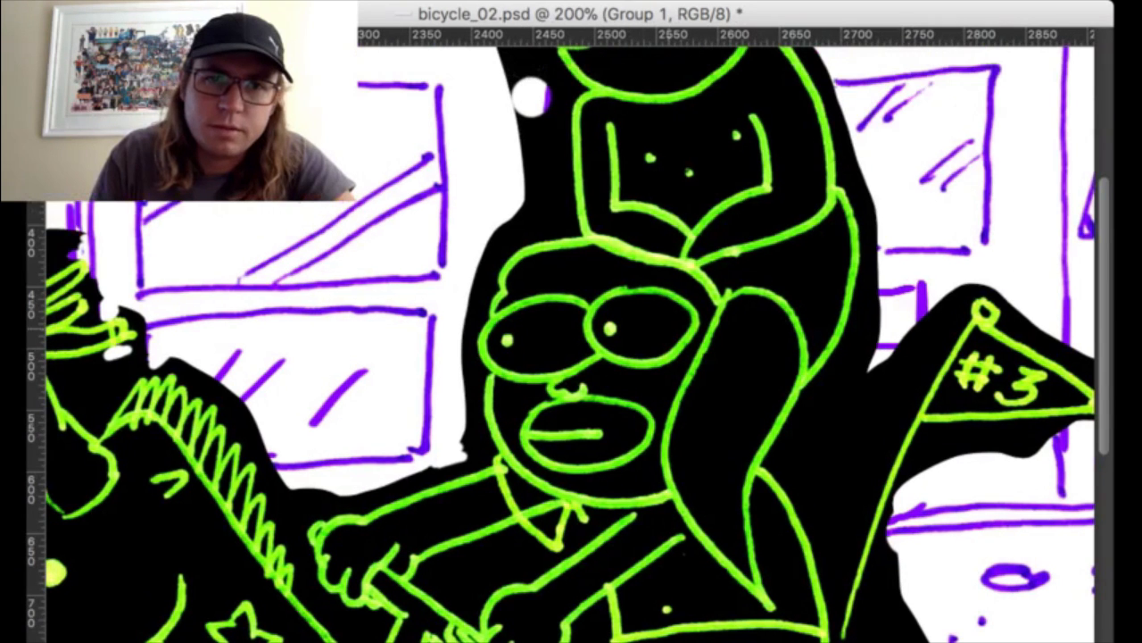
{"action": "scroll", "coordinate": [632, 384], "scroll_direction": "up", "scroll_amount": 2}
{"action": "left_click_drag", "start_coordinate": [533, 96], "coordinate": [525, 96]}
{"action": "scroll", "coordinate": [571, 339], "scroll_direction": "up", "scroll_amount": 5}
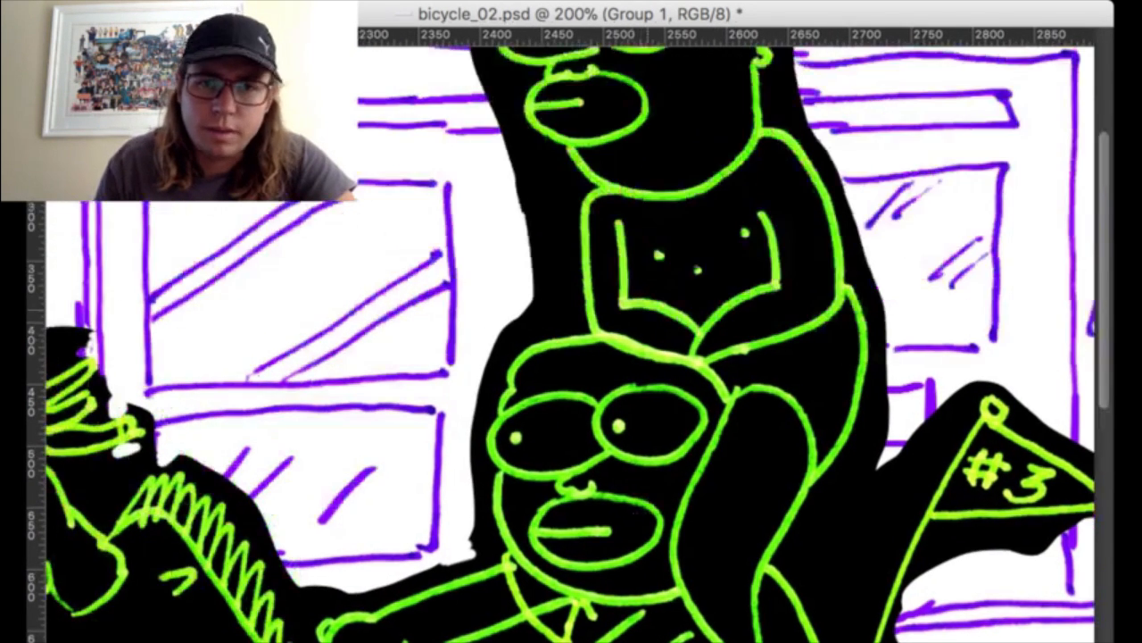
{"action": "left_click_drag", "start_coordinate": [677, 136], "coordinate": [678, 117]}
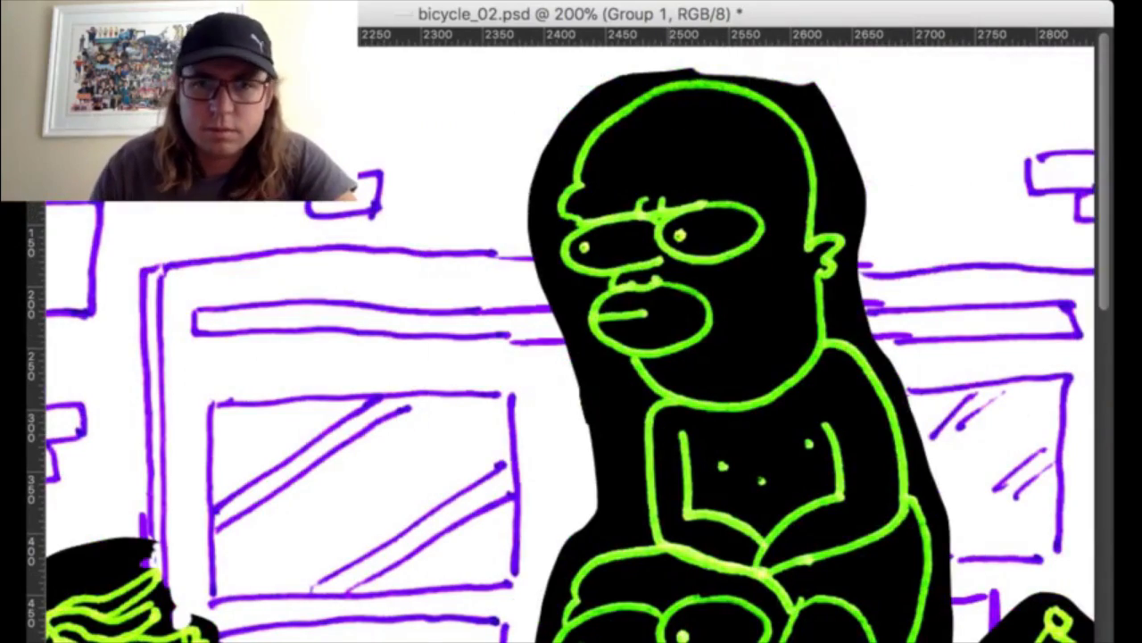
- Invert the bicycle group's colours back to purple lines on white and save the document
{"action": "key", "text": "super+0"}
{"action": "key", "text": "super+plus"}
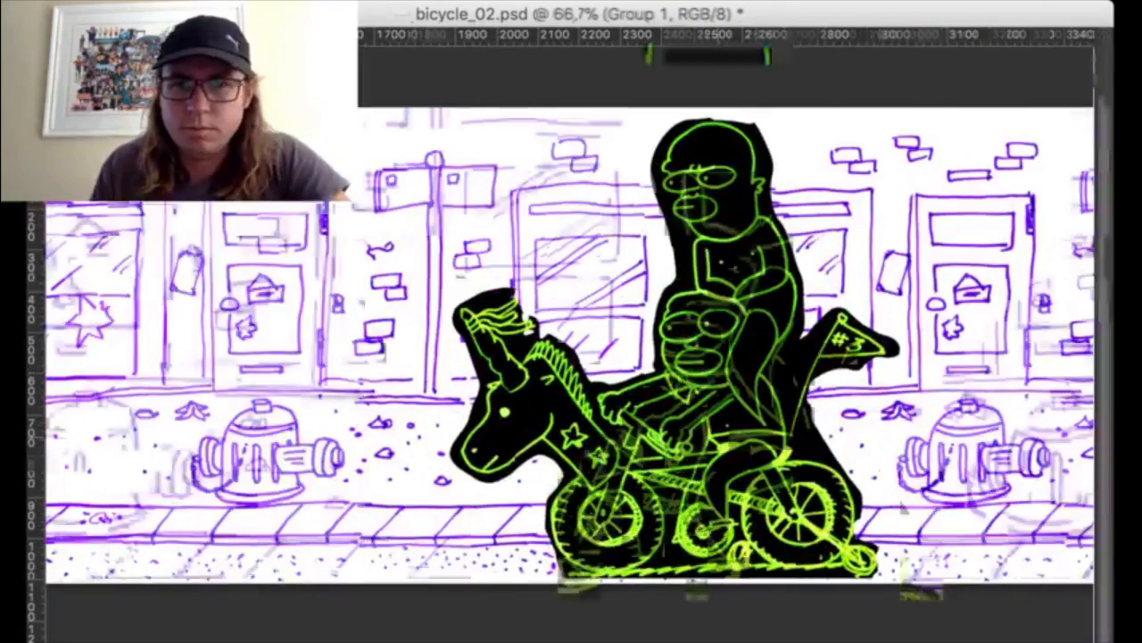
{"action": "key", "text": "super+i"}
{"action": "key", "text": "super+s"}
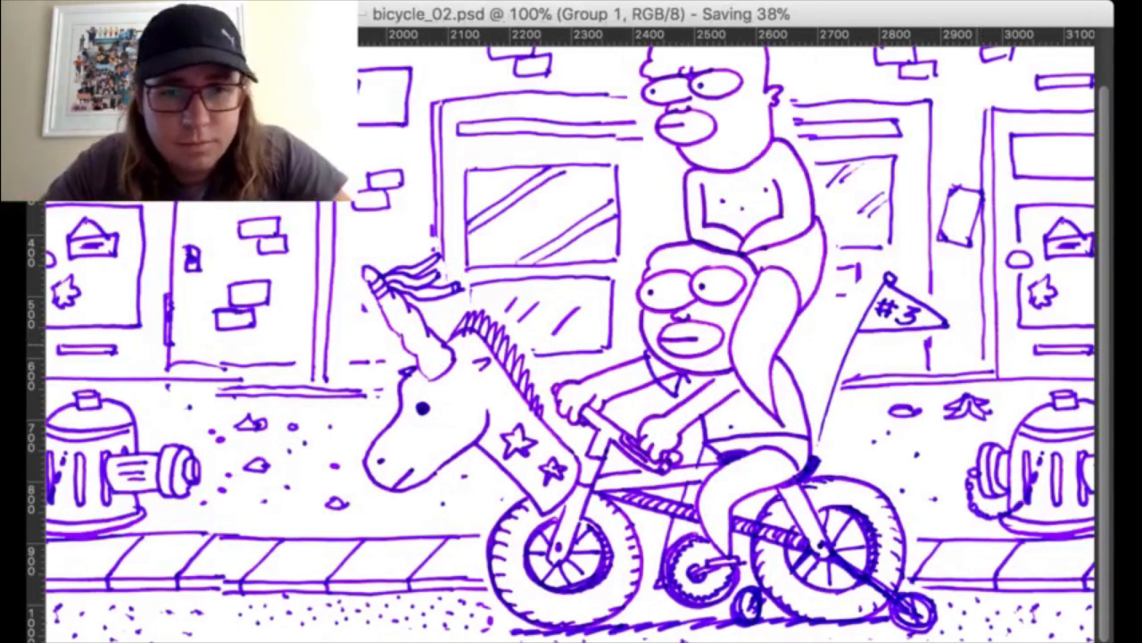